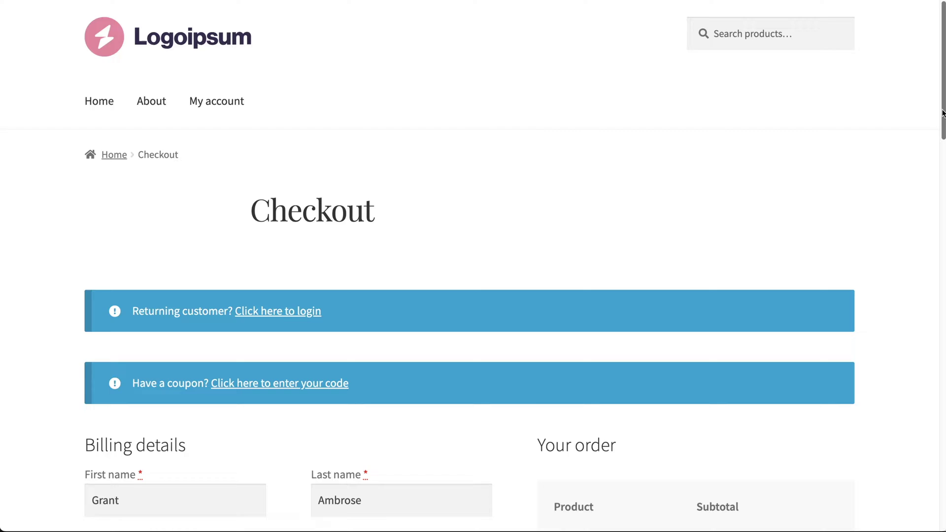
Add a Heading widget to the order summary area of the checkout.
scroll(942, 113, down, 10)
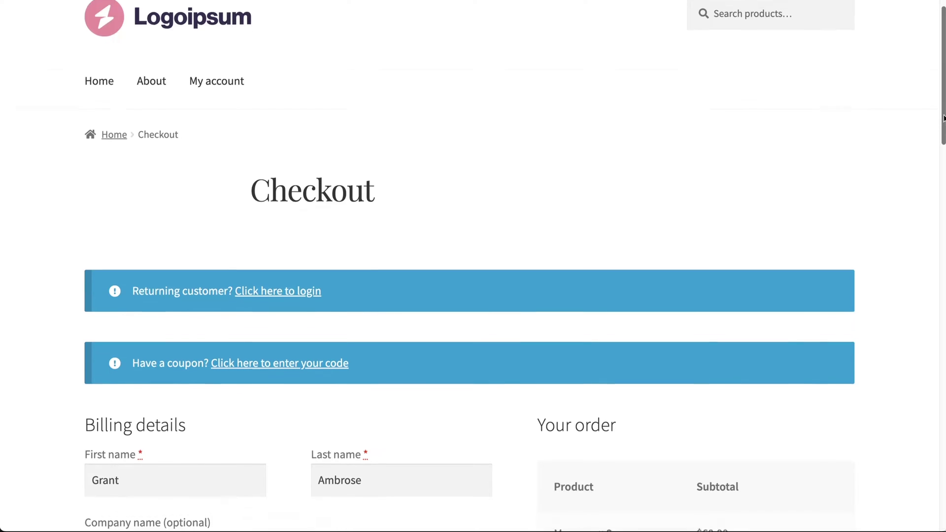
scroll(470, 266, down, 3)
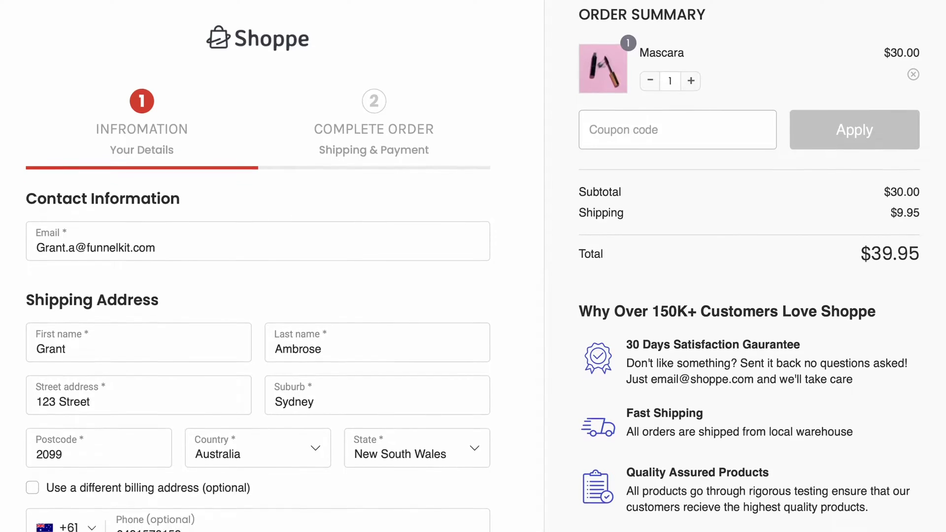
scroll(473, 266, down, 4)
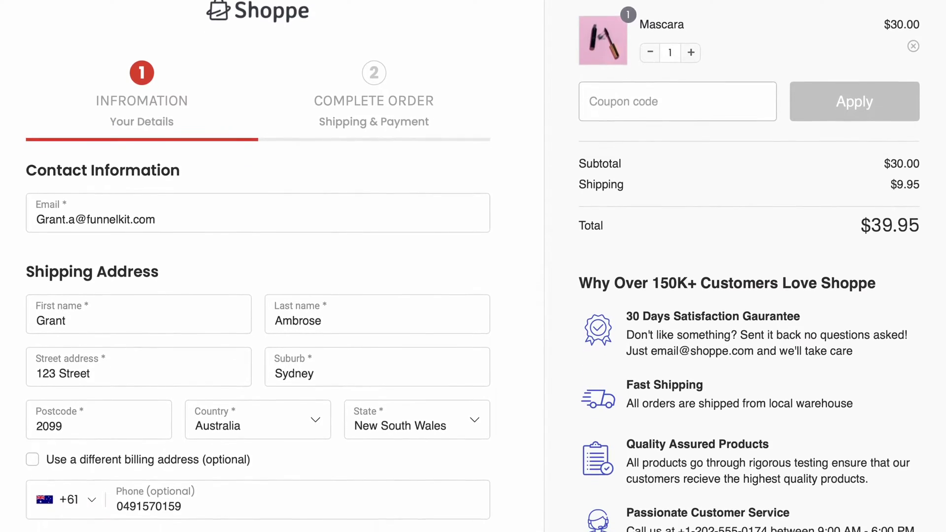
scroll(473, 266, down, 2)
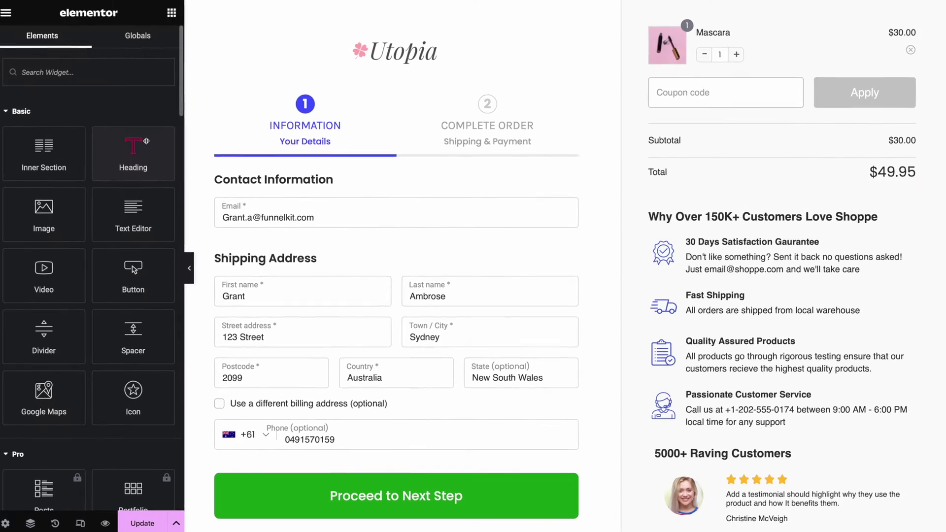
drag(135, 106, 718, 42)
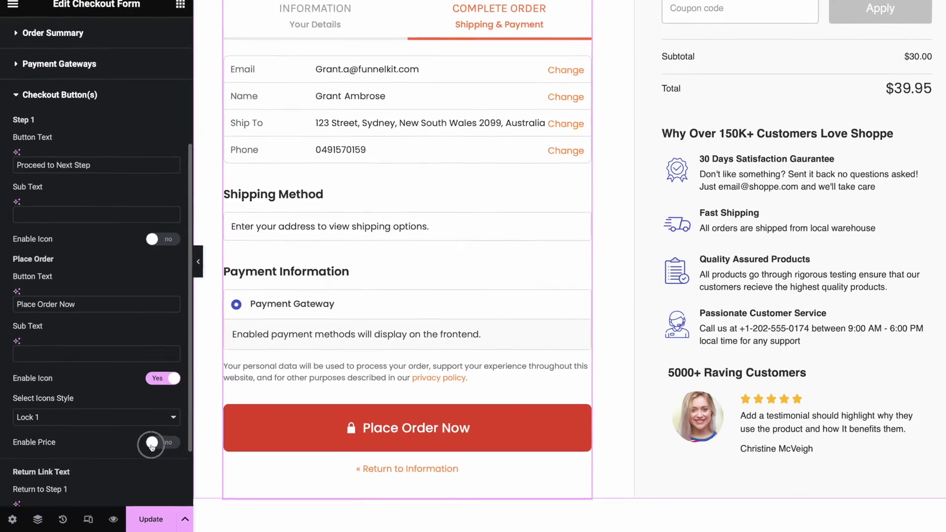
Enable the price on Place Order and set the Proceed button background to Green normal.
click(160, 439)
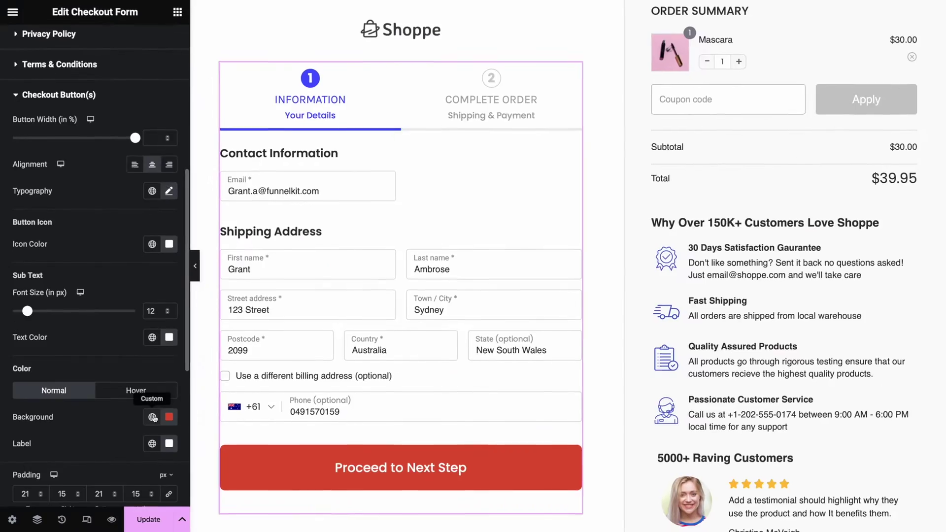
click(154, 416)
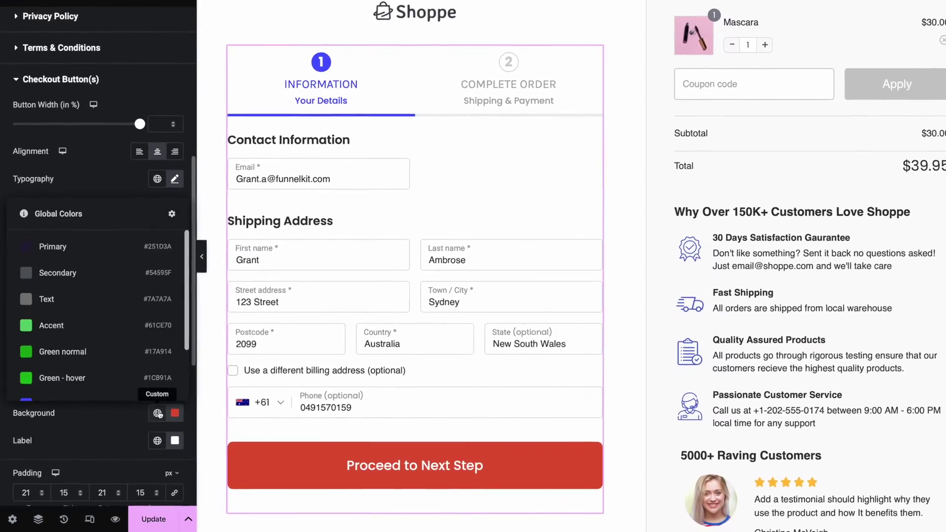
click(57, 340)
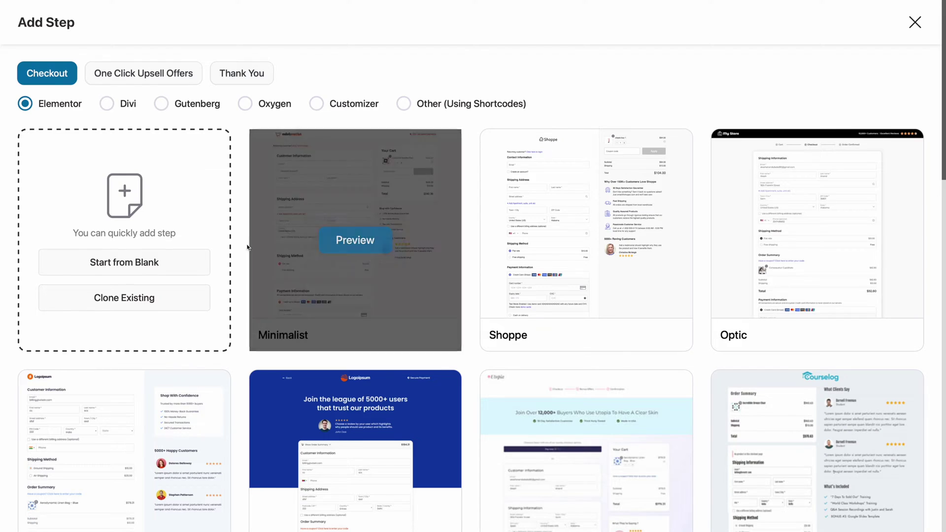
Insert the Utopia logo from the Media Library into the checkout header.
scroll(247, 247, down, 10)
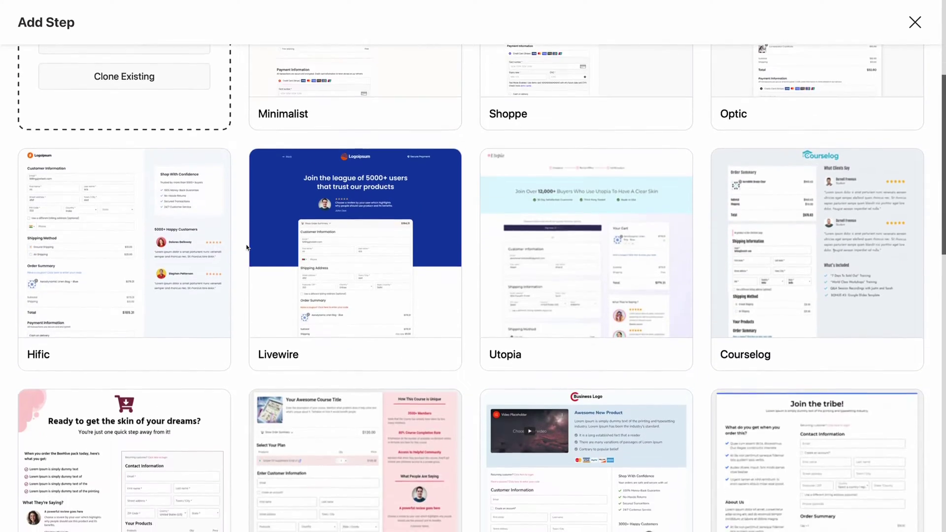
scroll(247, 247, up, 9)
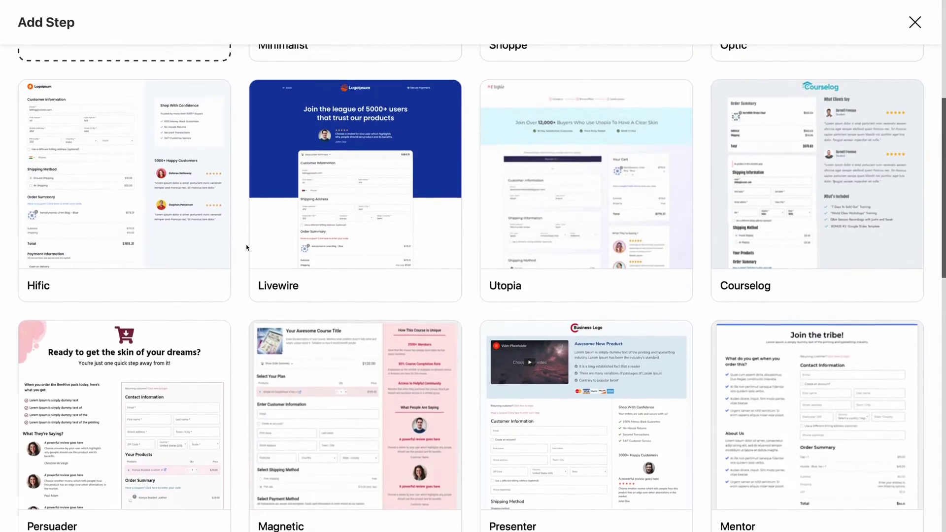
scroll(247, 248, up, 1)
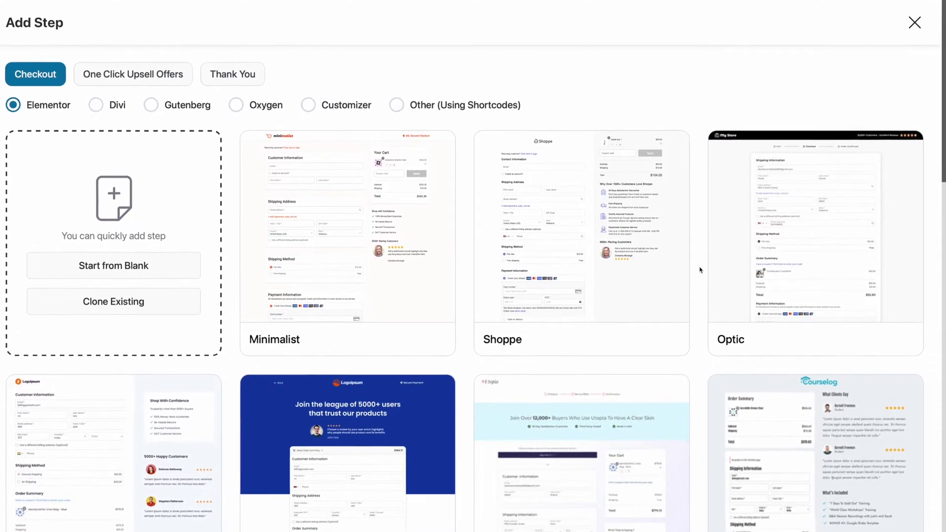
mouse_move(595, 245)
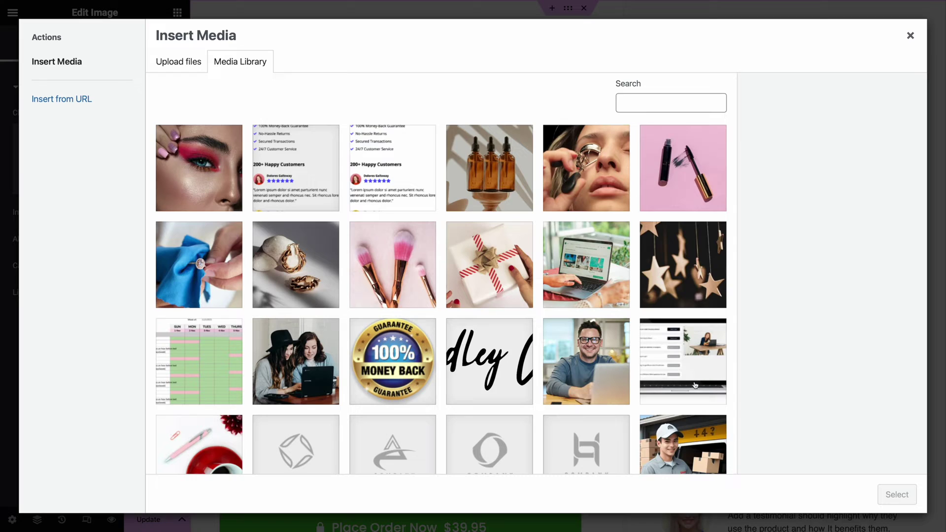
scroll(665, 388, down, 6)
scroll(666, 388, down, 1)
click(597, 210)
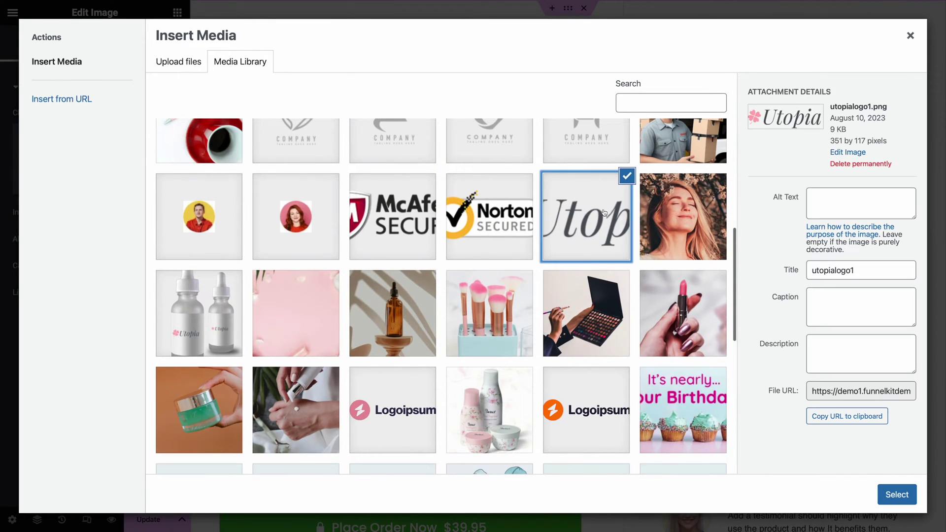
click(897, 494)
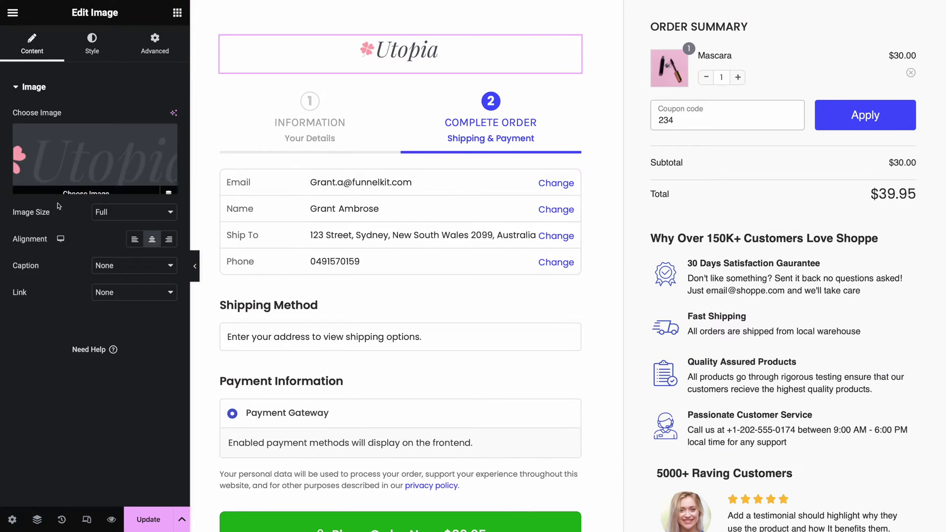
Adjust the logo's style, add a Mini Cart to the right column, and set Mascara quantity to 1.
click(90, 51)
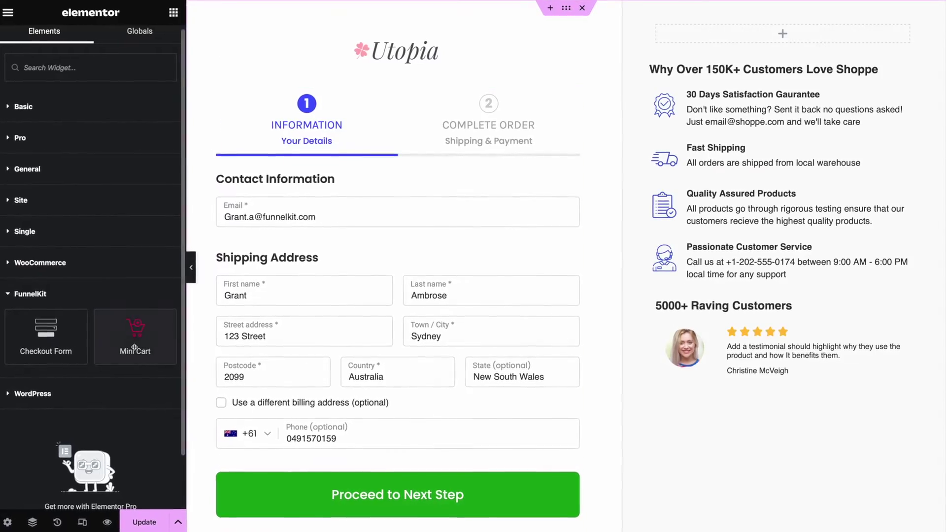
drag(133, 338, 780, 34)
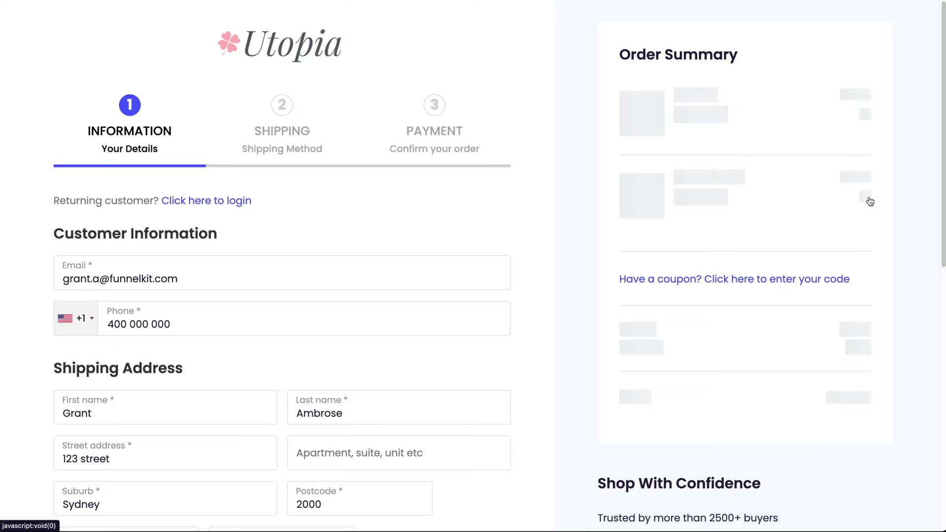
click(682, 150)
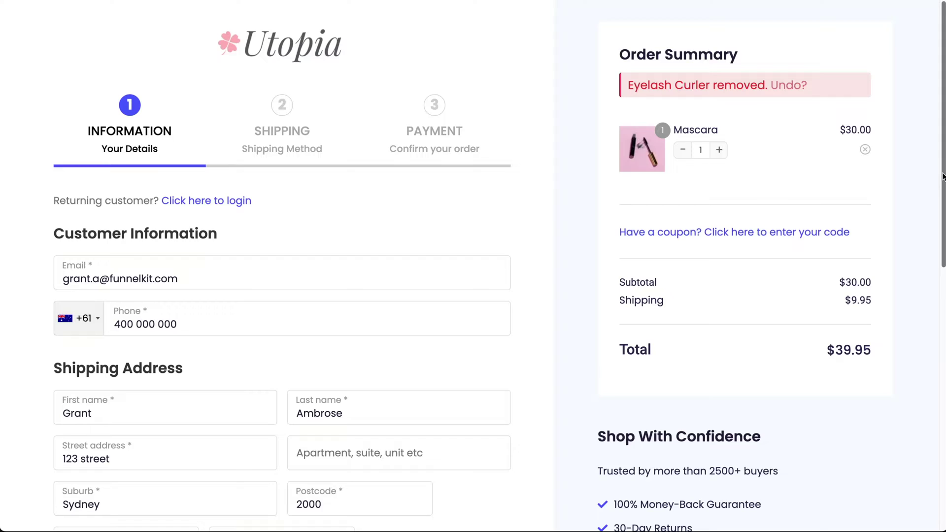
Run a test order through Shipping with Express Shipping, then Payment, and place it.
scroll(493, 296, down, 3)
scroll(493, 295, down, 2)
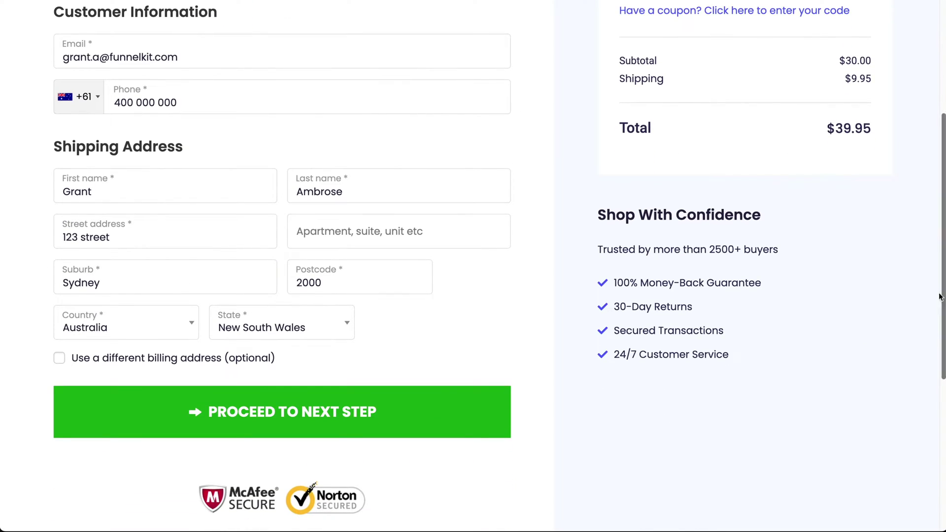
click(425, 412)
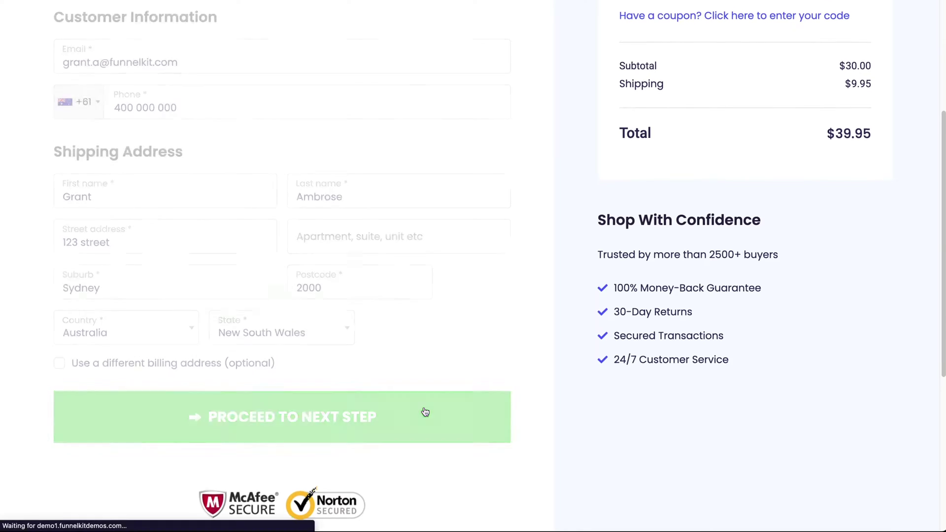
click(116, 372)
click(429, 438)
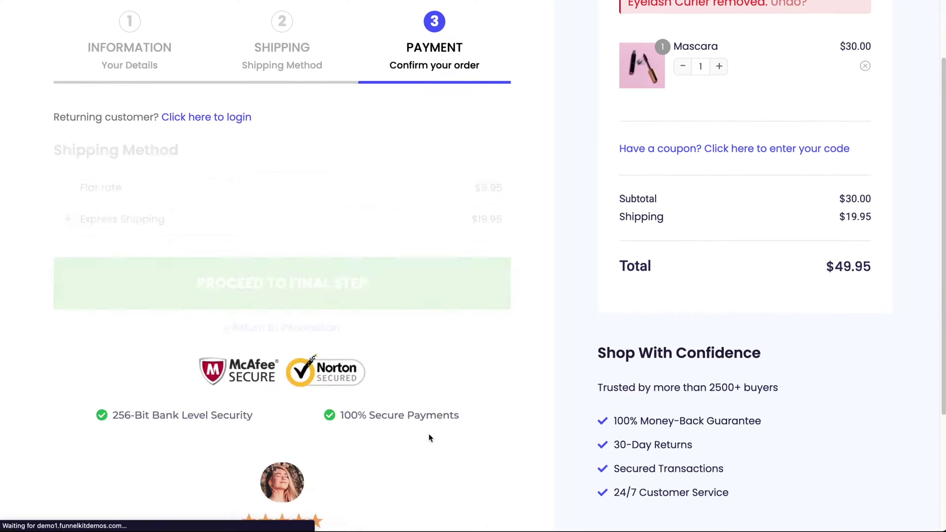
scroll(323, 306, down, 2)
scroll(323, 307, down, 2)
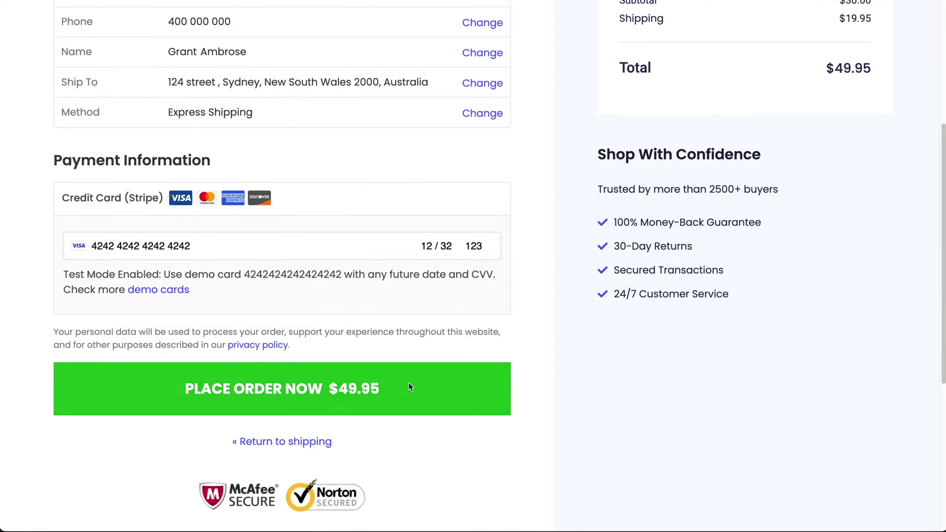
click(409, 385)
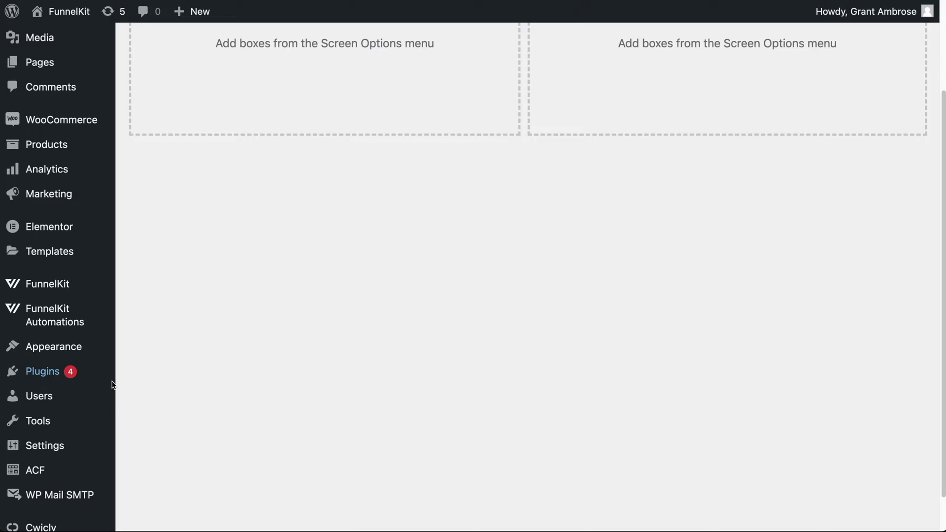
Open Plugins > Add New and scroll through the FunnelKit pricing page.
mouse_move(85, 377)
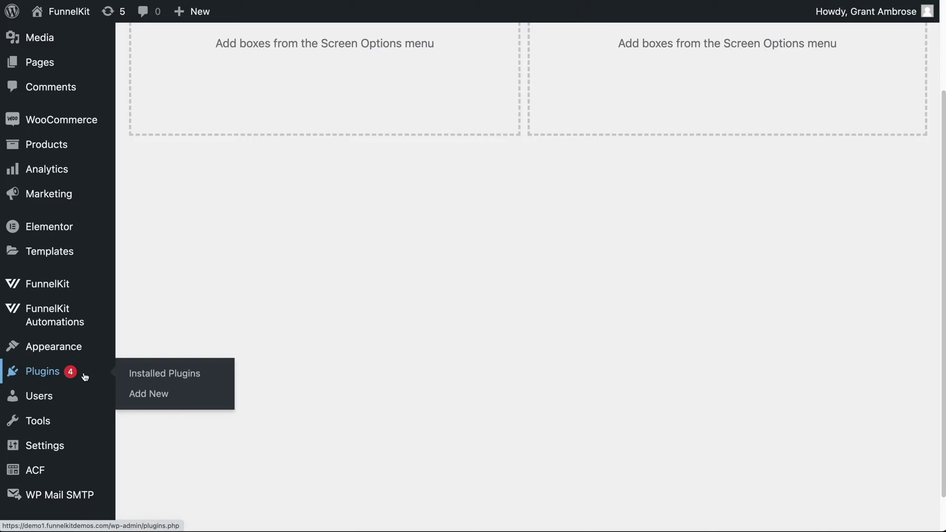
click(156, 393)
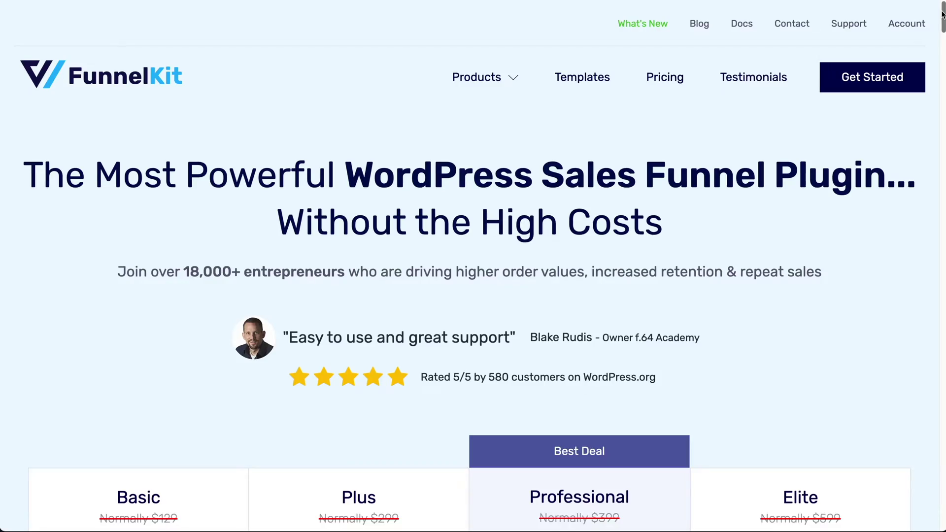
scroll(943, 22, down, 3)
scroll(943, 22, down, 8)
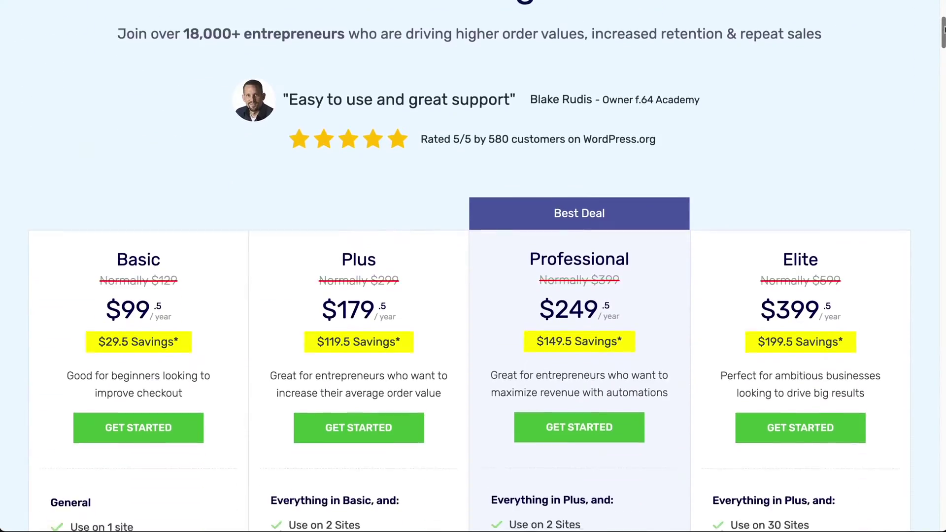
scroll(470, 266, down, 4)
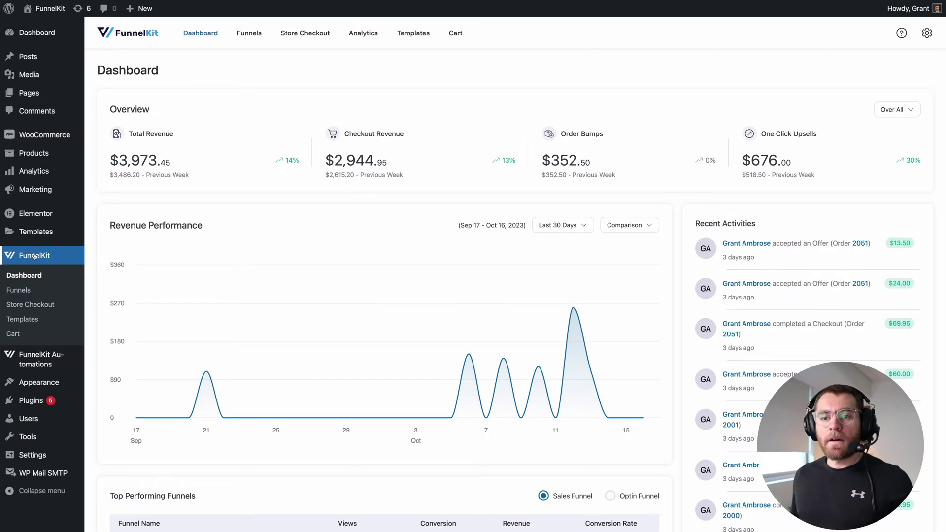
From Store Checkout, start a new step and browse the Elementor checkout templates.
click(31, 304)
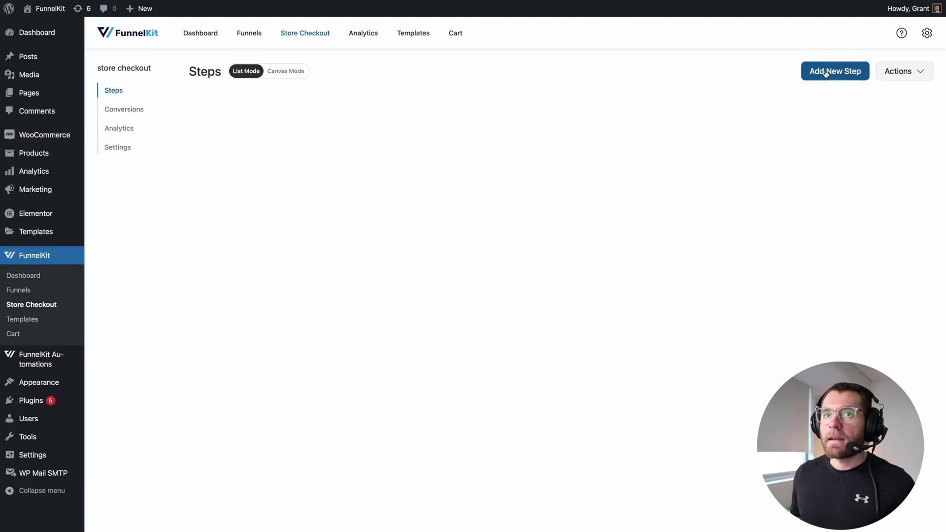
click(827, 73)
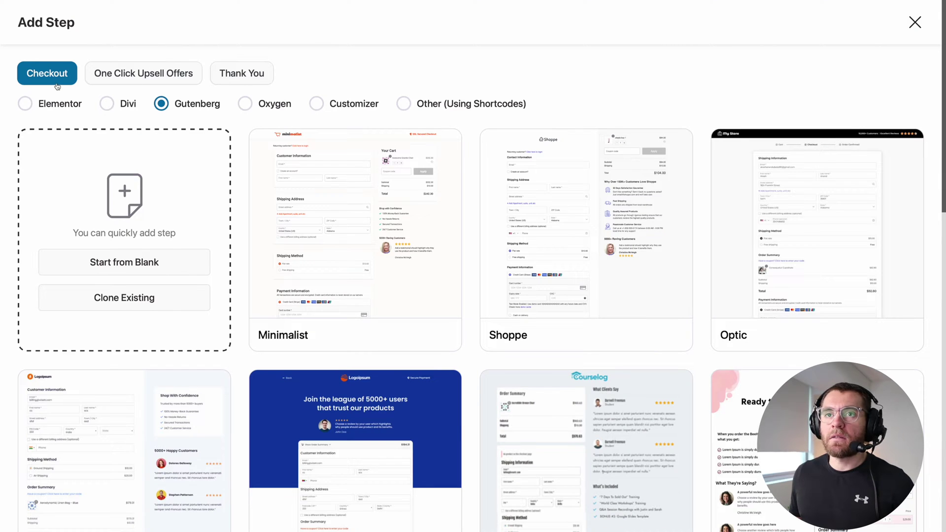
click(26, 104)
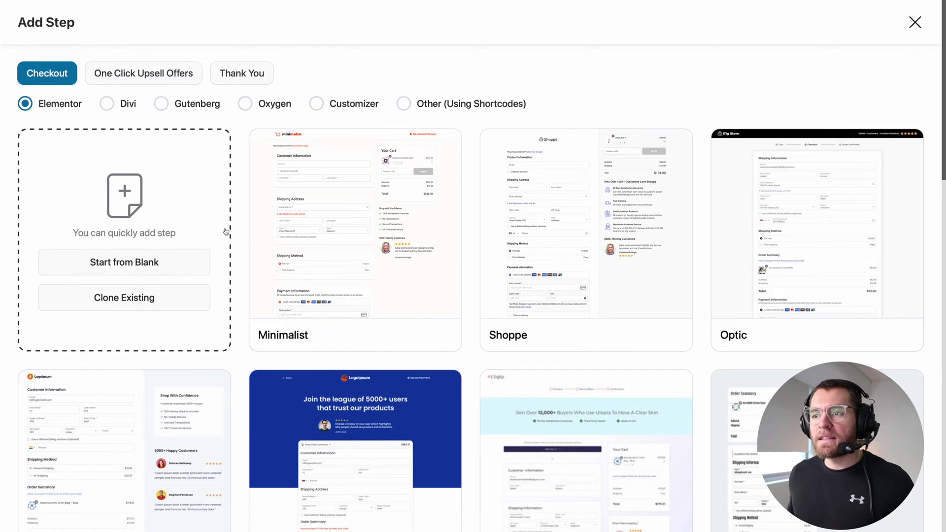
scroll(249, 245, down, 9)
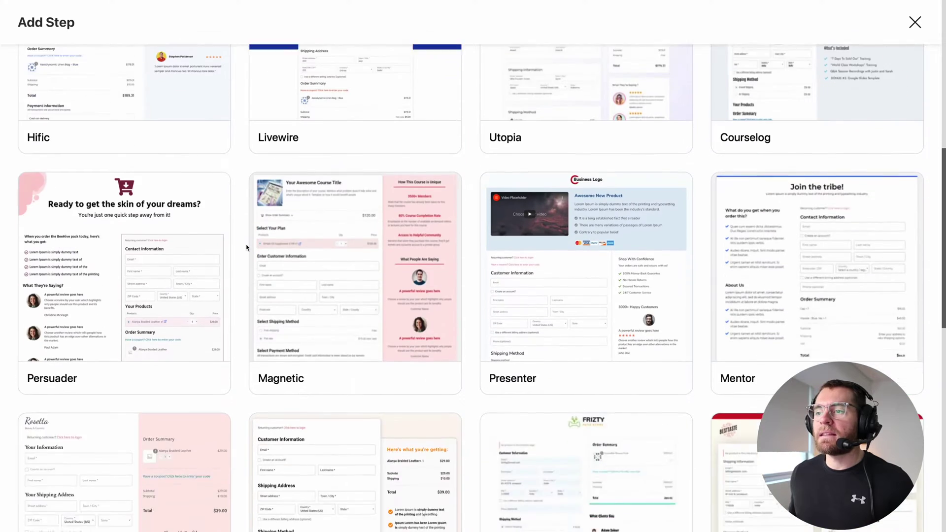
scroll(247, 247, up, 5)
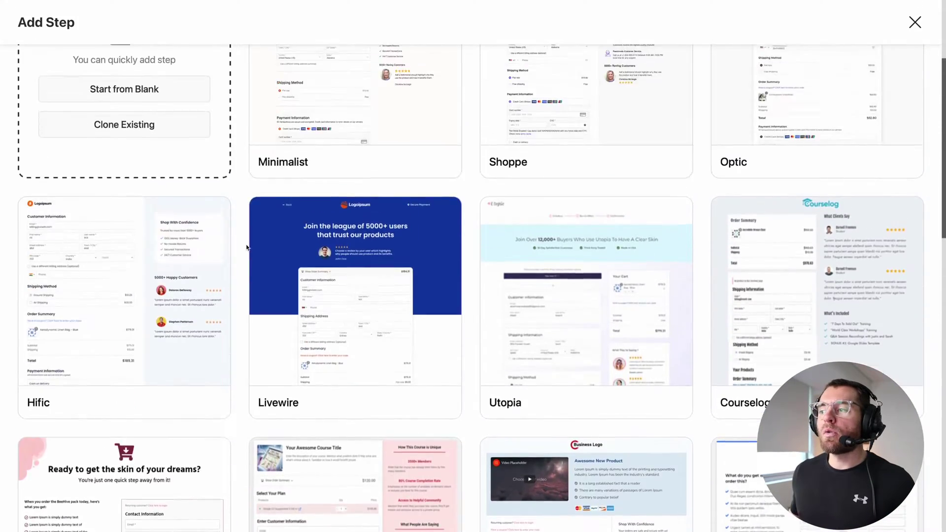
scroll(247, 247, up, 4)
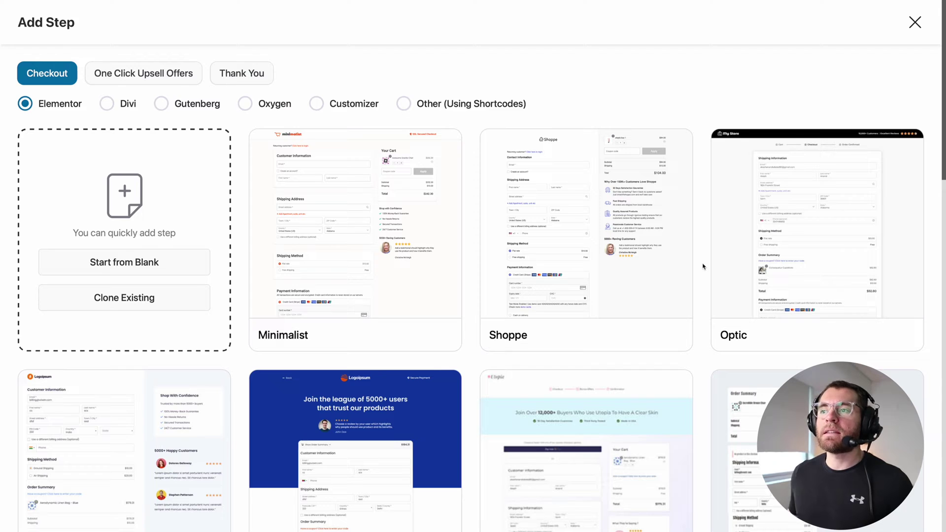
Preview the Shoppe template, compare it with Optic, then return to Shoppe.
mouse_move(664, 256)
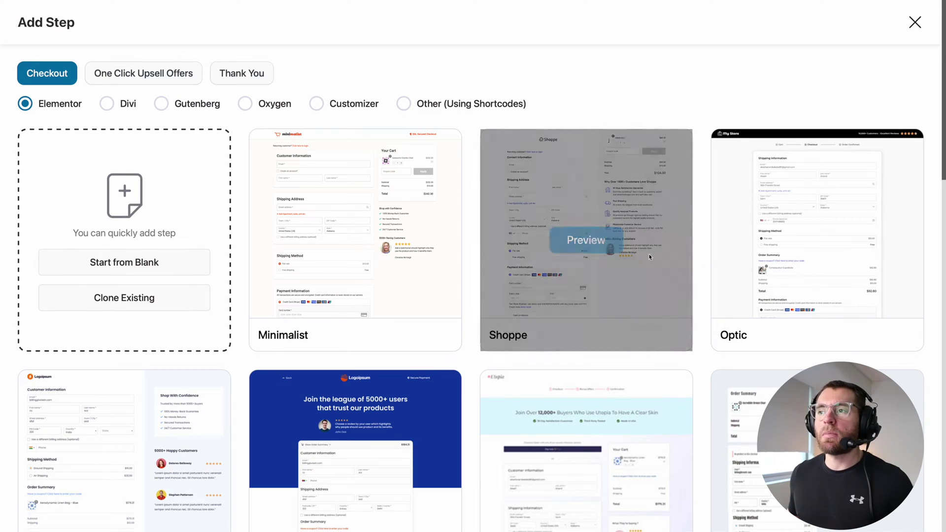
click(591, 245)
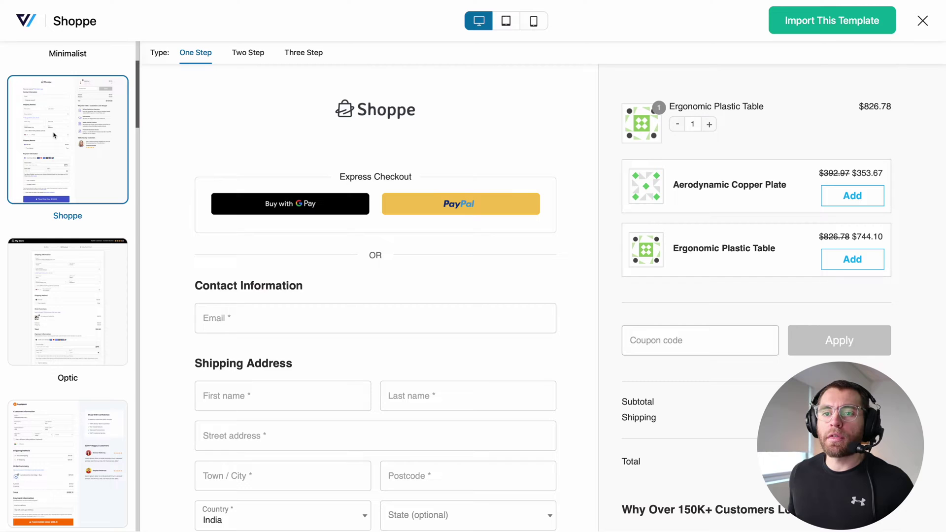
scroll(54, 136, down, 3)
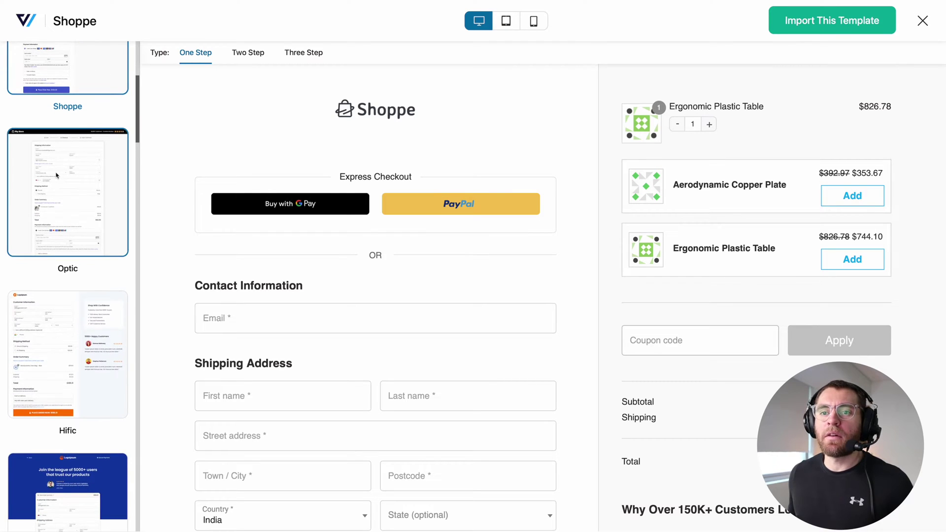
click(59, 175)
scroll(318, 235, down, 5)
scroll(318, 235, up, 5)
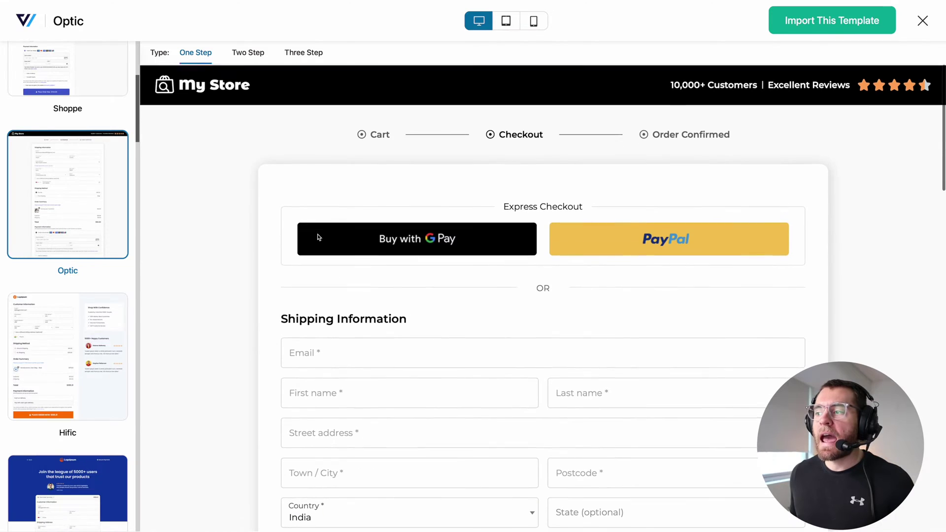
click(61, 60)
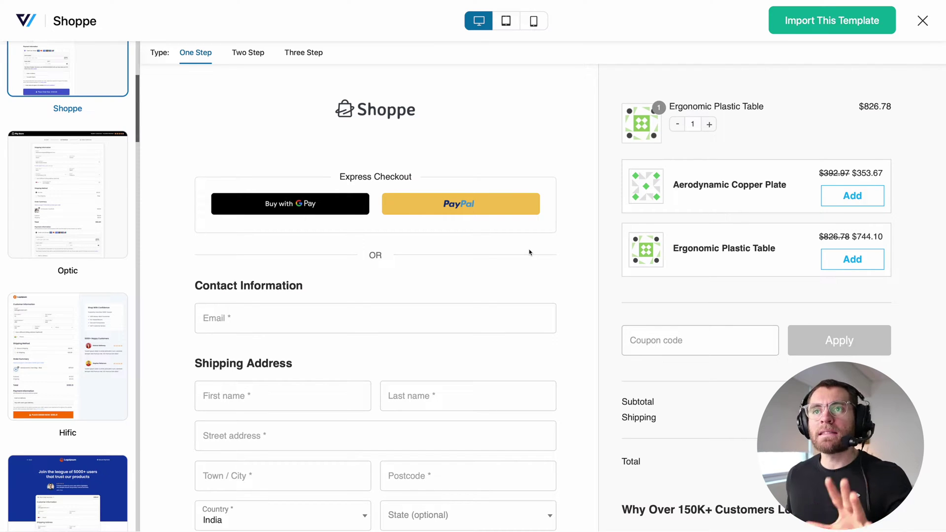
Compare Shoppe's Two Step and Three Step versions, settle on Two Step, and import it.
click(247, 54)
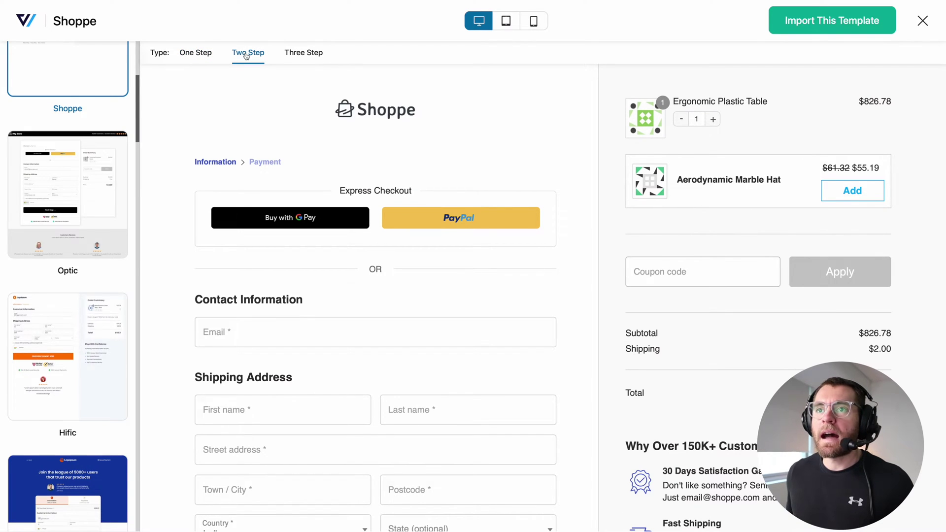
scroll(598, 320, down, 5)
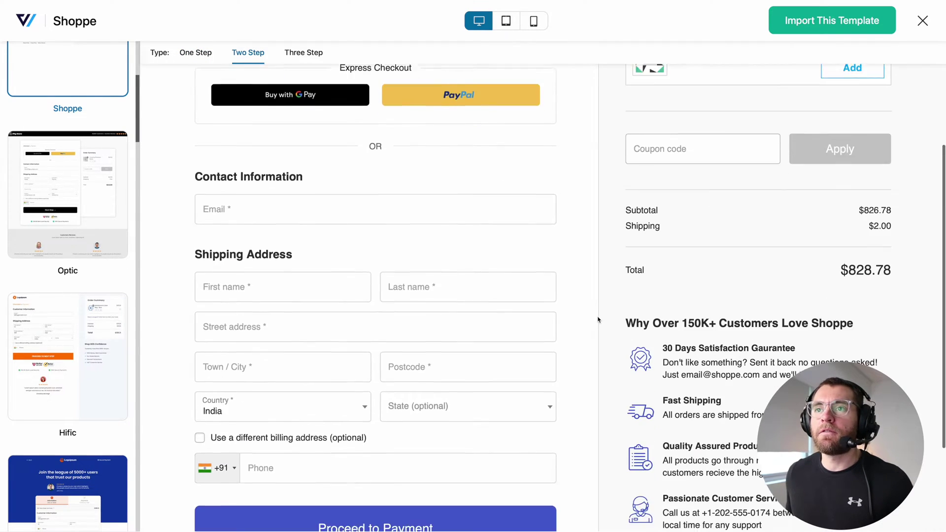
click(316, 56)
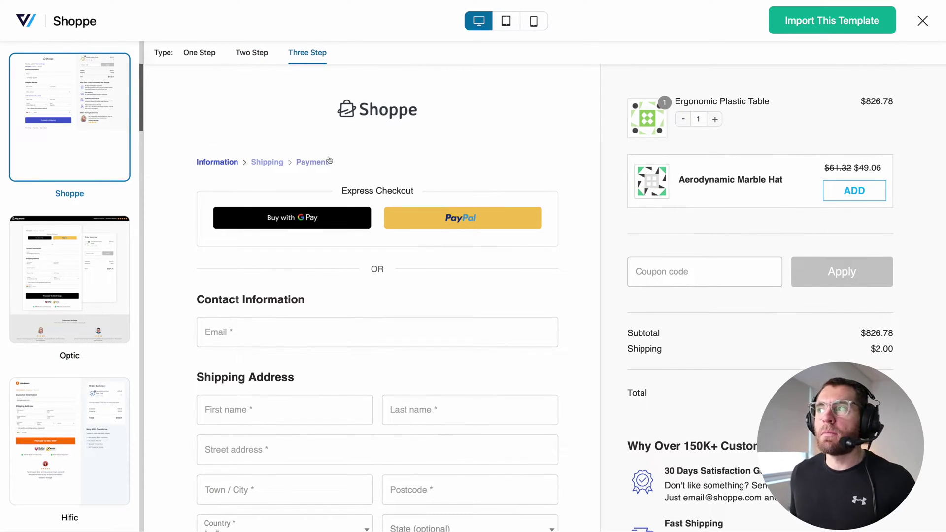
scroll(329, 160, down, 3)
scroll(329, 160, up, 3)
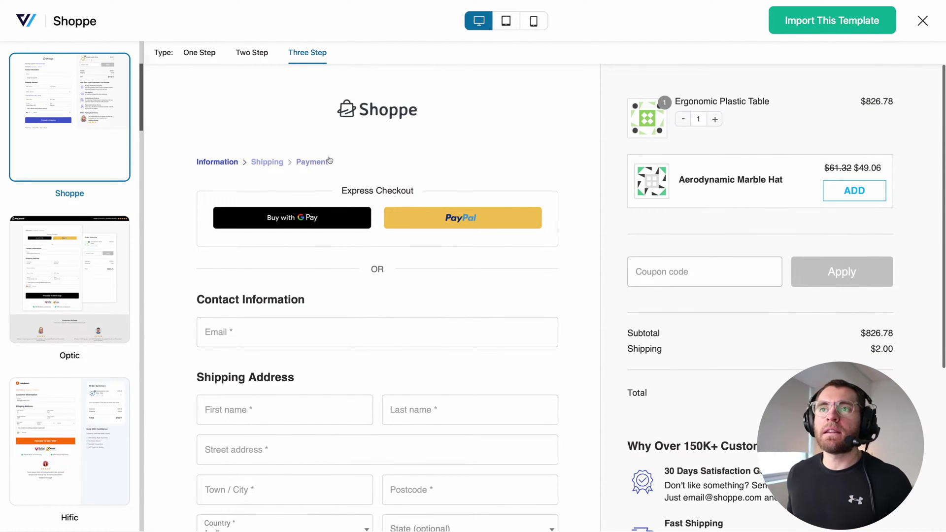
click(252, 53)
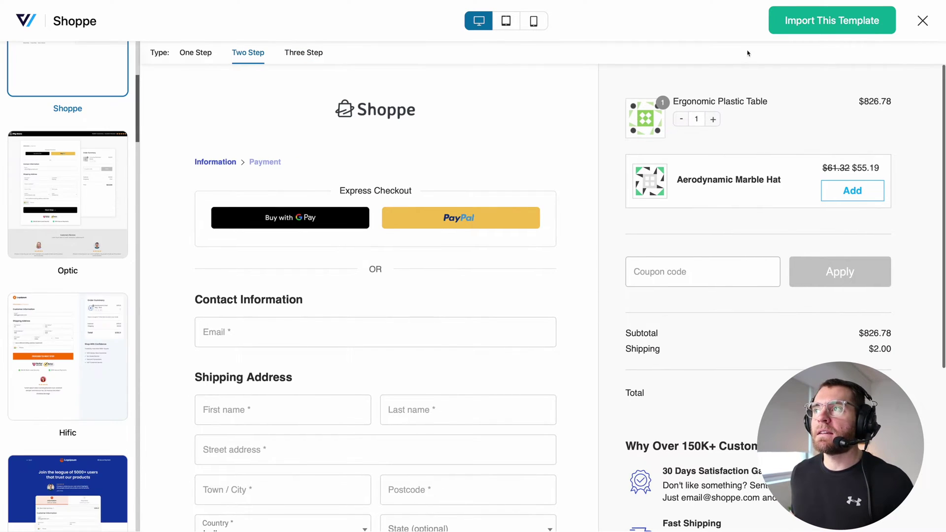
click(785, 28)
Name the new step 'Store Checkout - Elementor' and add it.
click(368, 262)
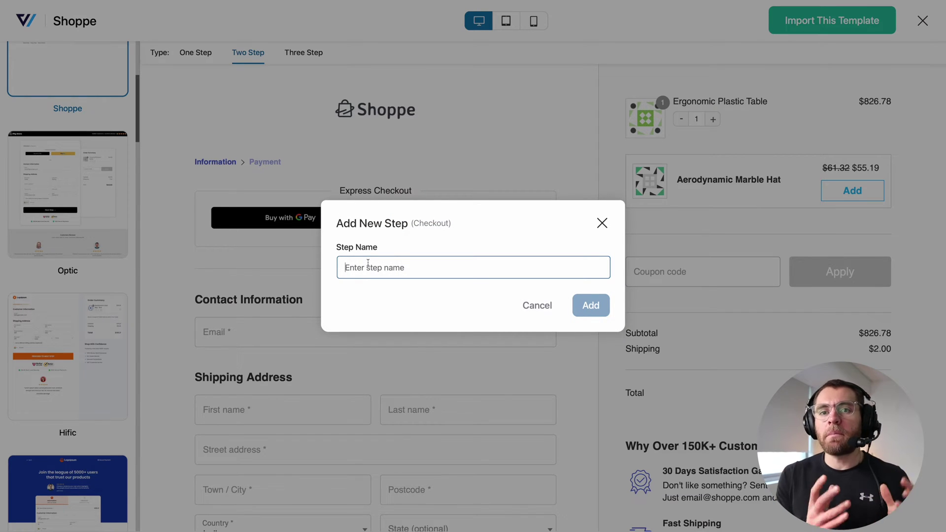
text(Store Checkout - Elementor)
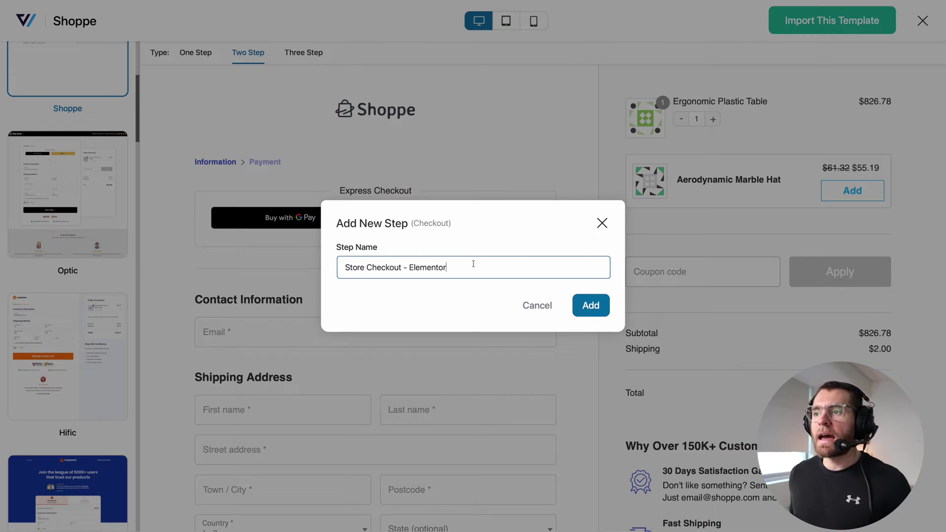
click(591, 306)
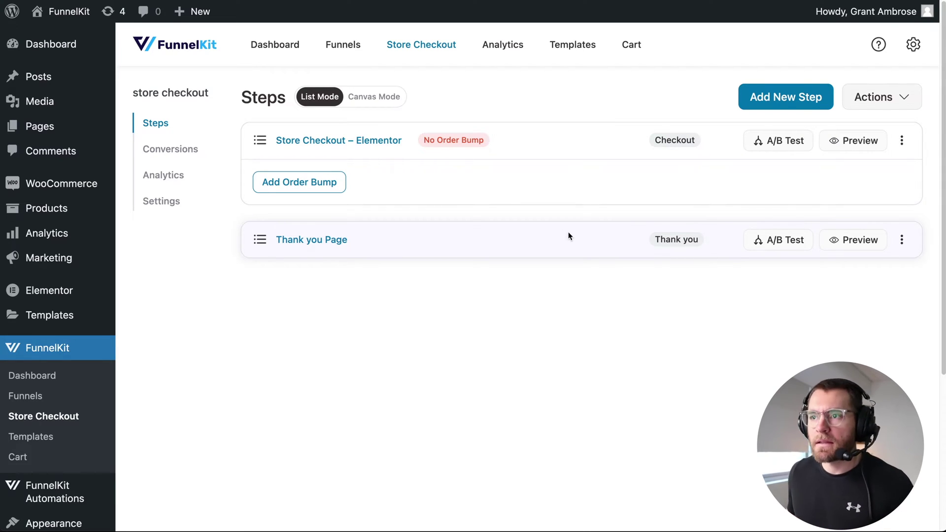
Open the Store Checkout – Elementor step, review Step 1 and Step 2 fields, then edit its template.
click(372, 144)
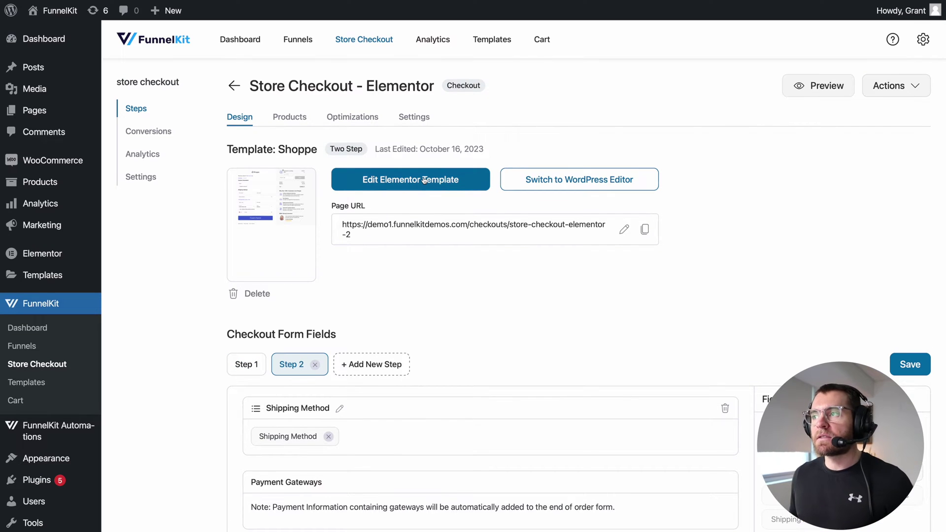
scroll(352, 263, down, 3)
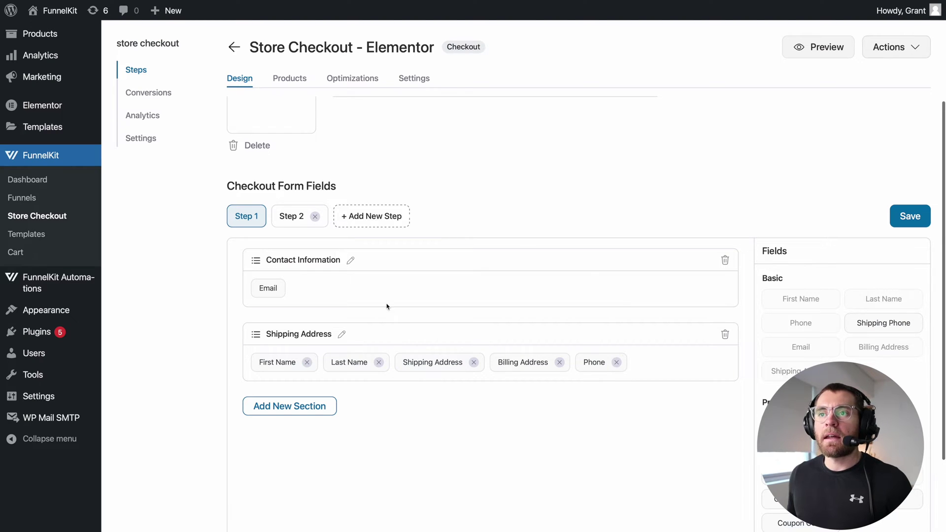
click(285, 218)
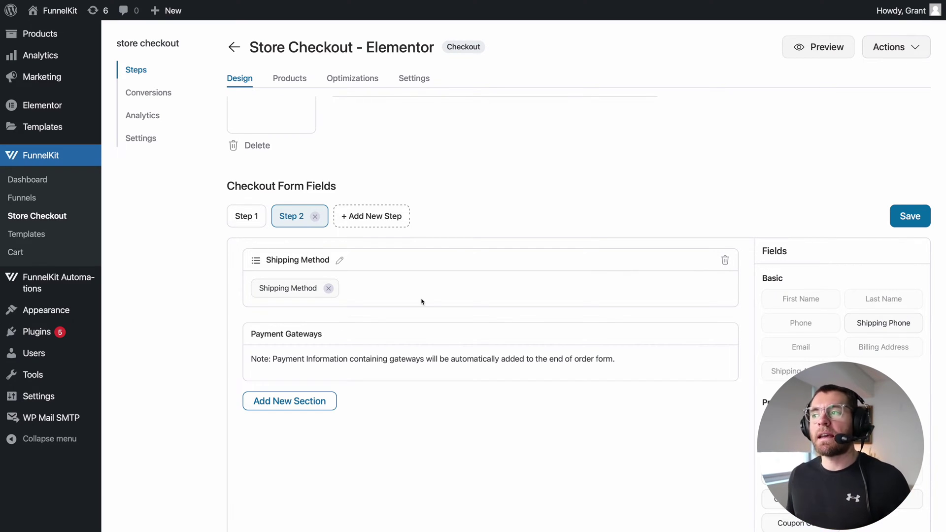
scroll(422, 300, up, 3)
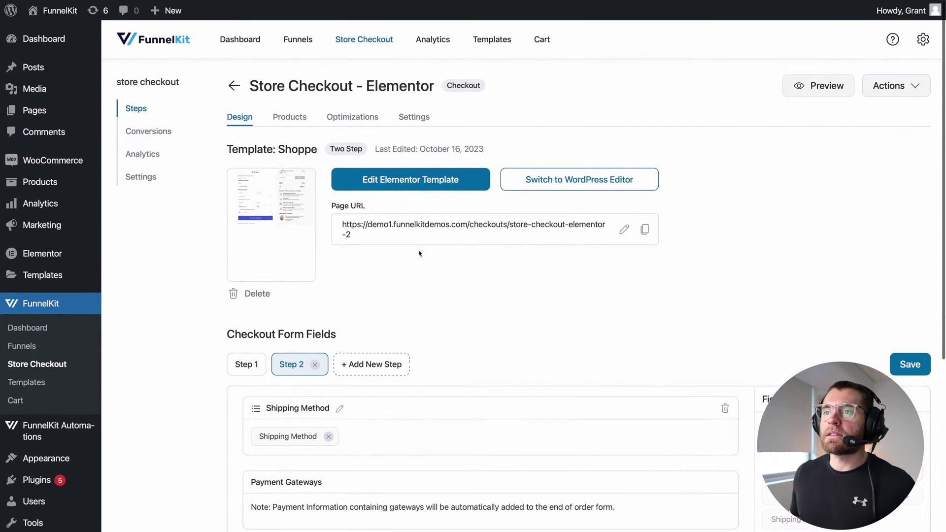
click(424, 180)
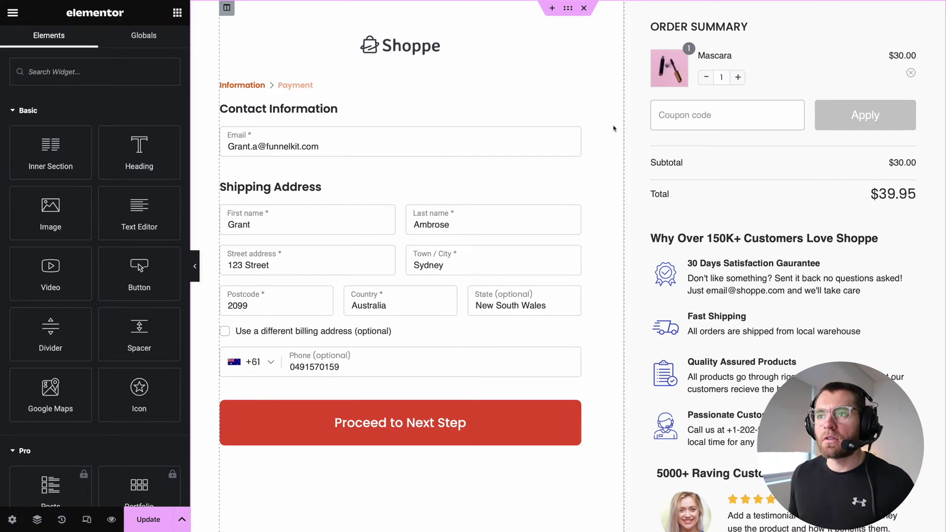
Select the checkout form and mini cart, then open the Navigator from the column's context menu.
click(417, 241)
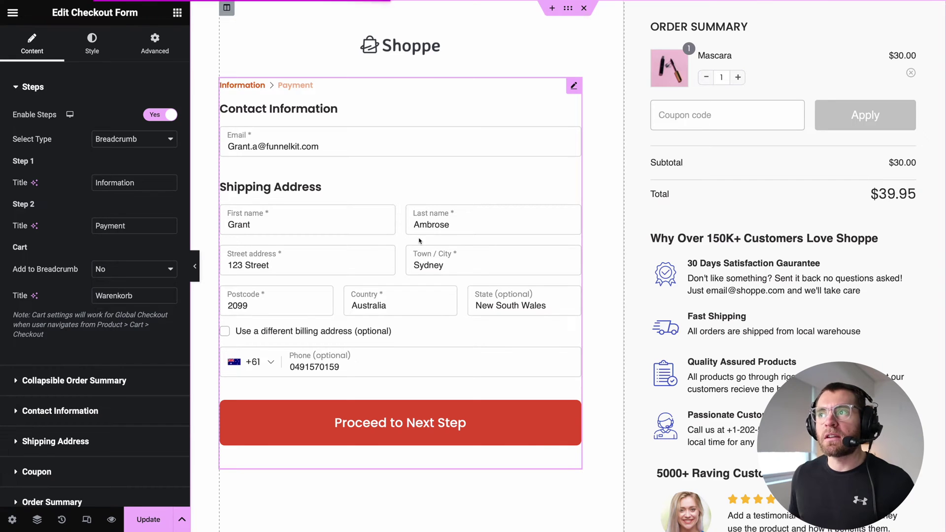
click(726, 160)
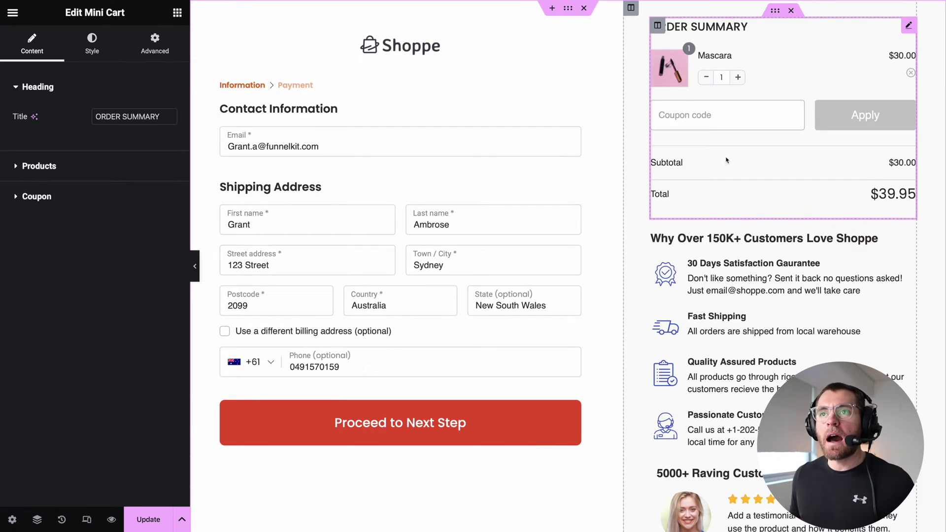
right_click(635, 126)
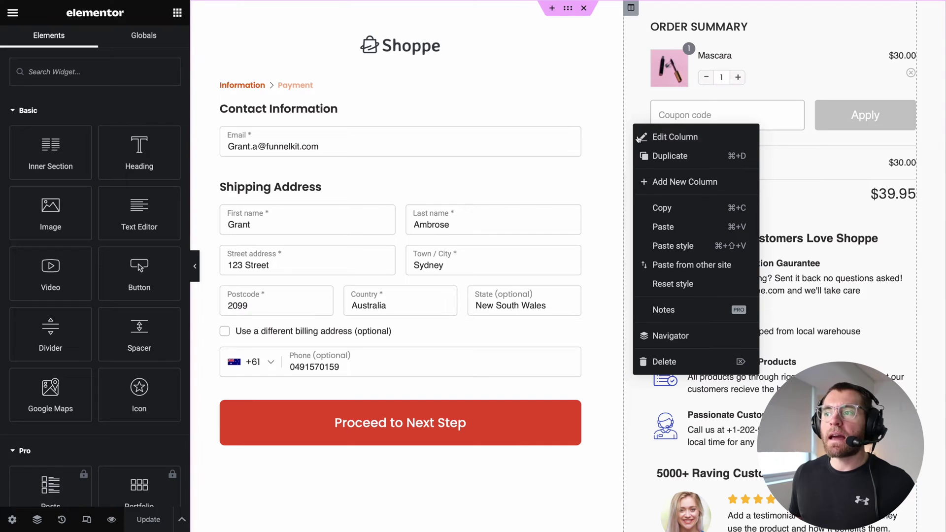
click(658, 335)
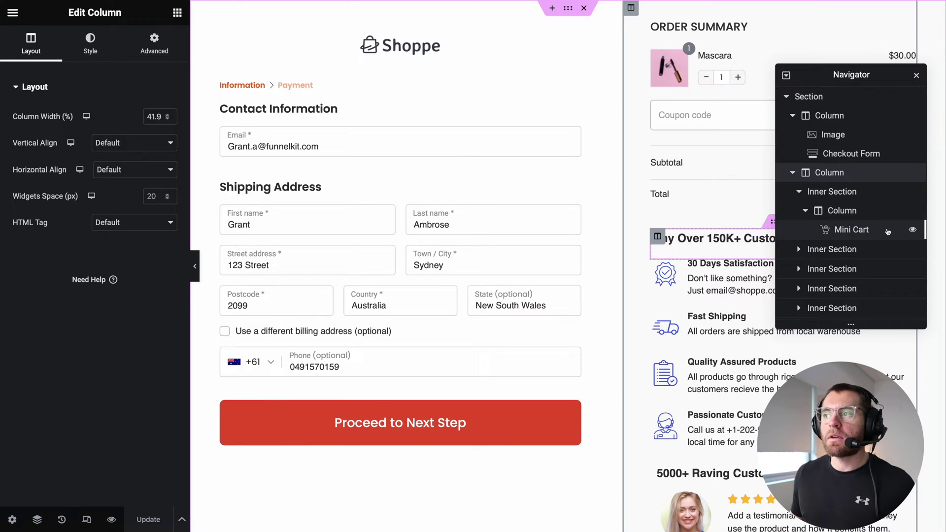
Collapse the Basic and Pro widget groups to reach FunnelKit widgets and open Checkout Form.
click(177, 12)
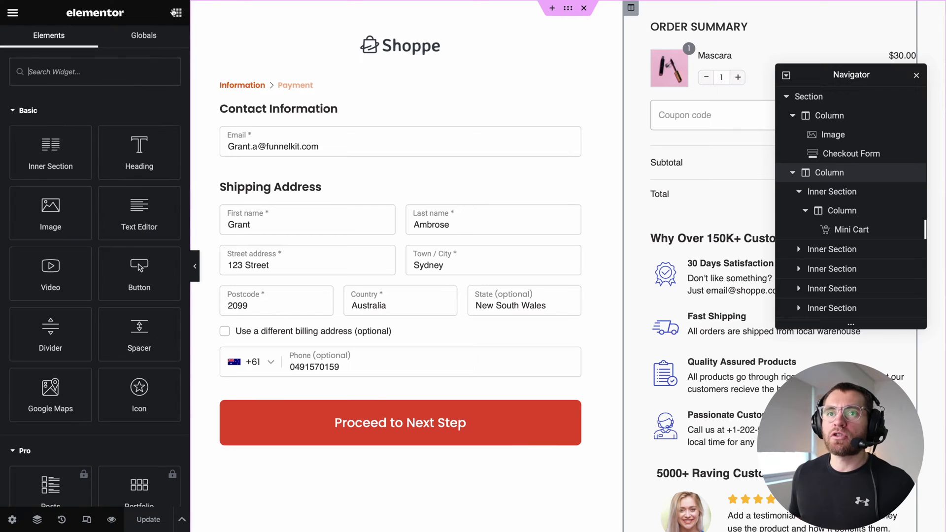
click(14, 111)
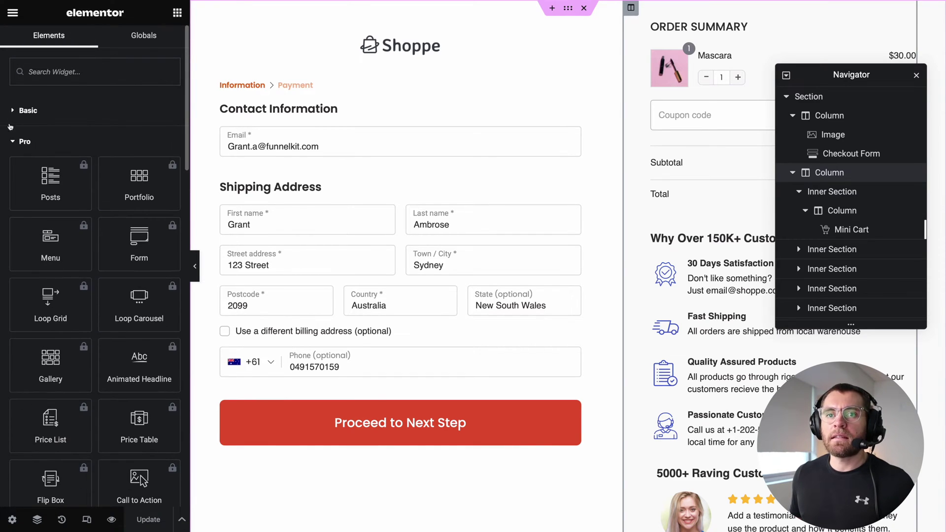
click(14, 143)
scroll(20, 197, down, 2)
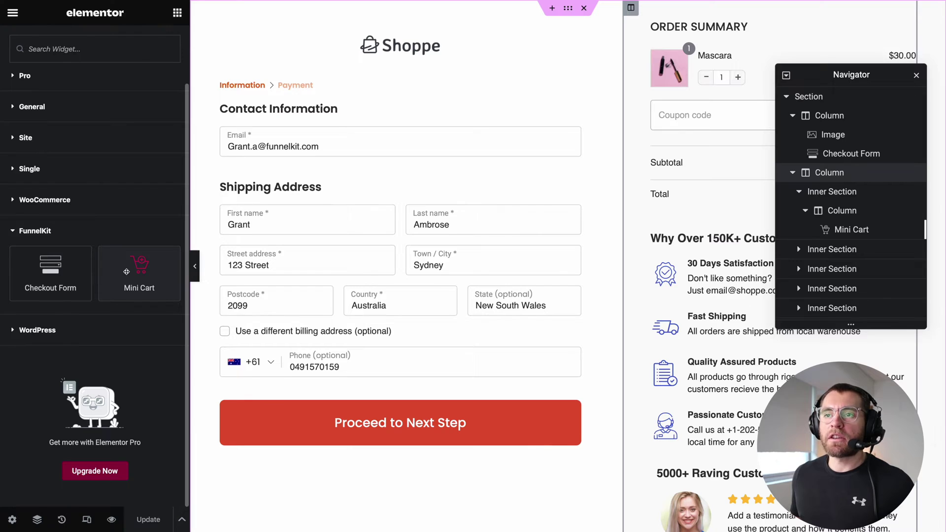
click(347, 177)
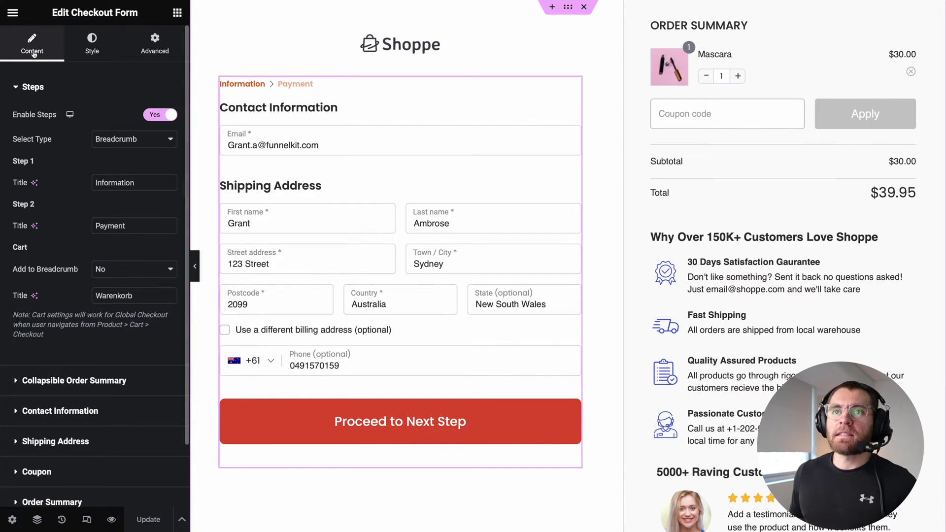
Check the Checkout Form's Style and Advanced tabs, then open the Steps Select Type options.
mouse_move(187, 100)
mouse_down()
mouse_move(187, 120)
mouse_move(187, 97)
mouse_up()
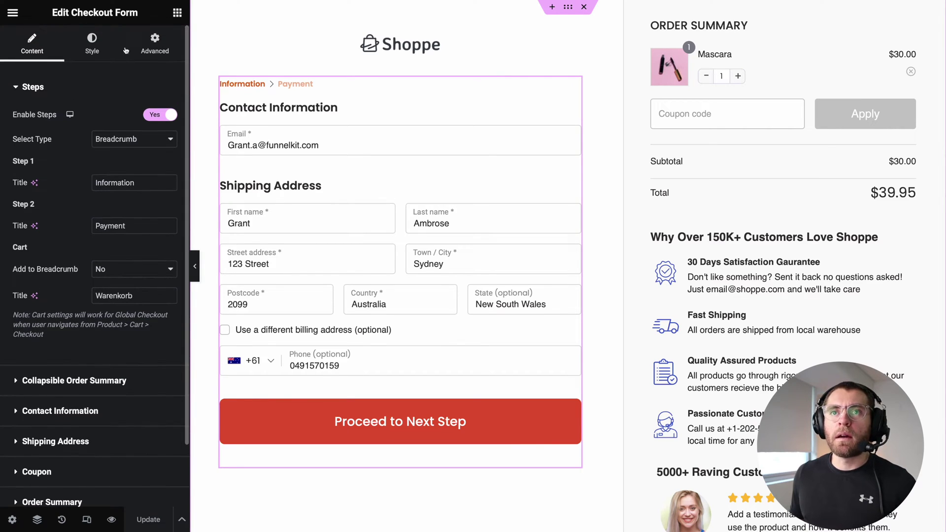
click(81, 38)
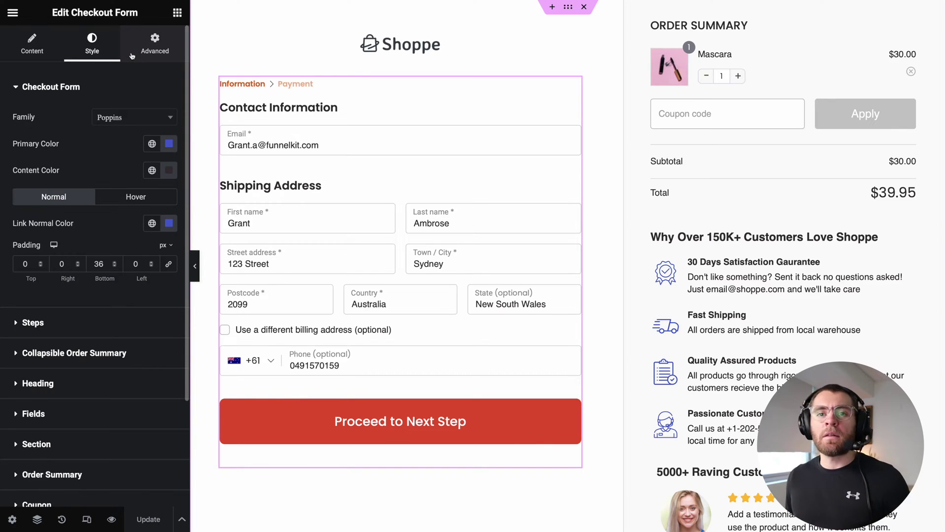
click(132, 56)
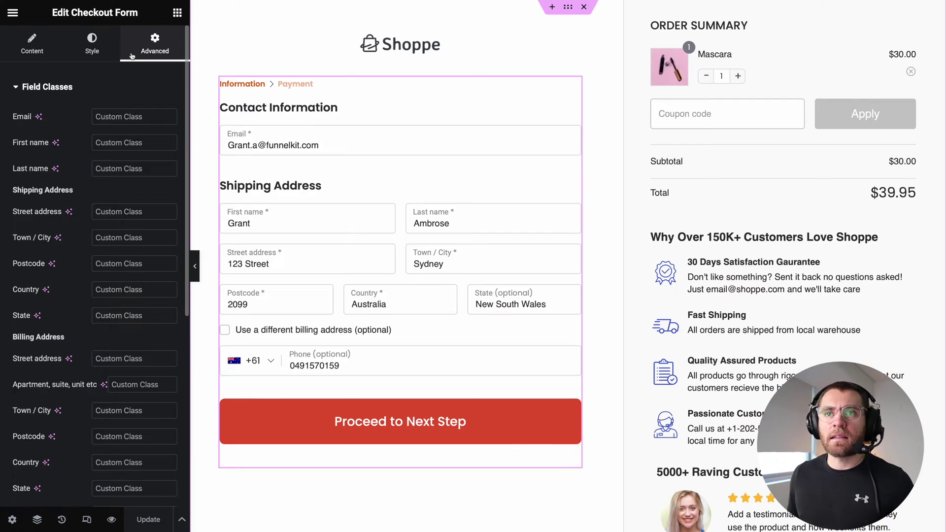
click(38, 48)
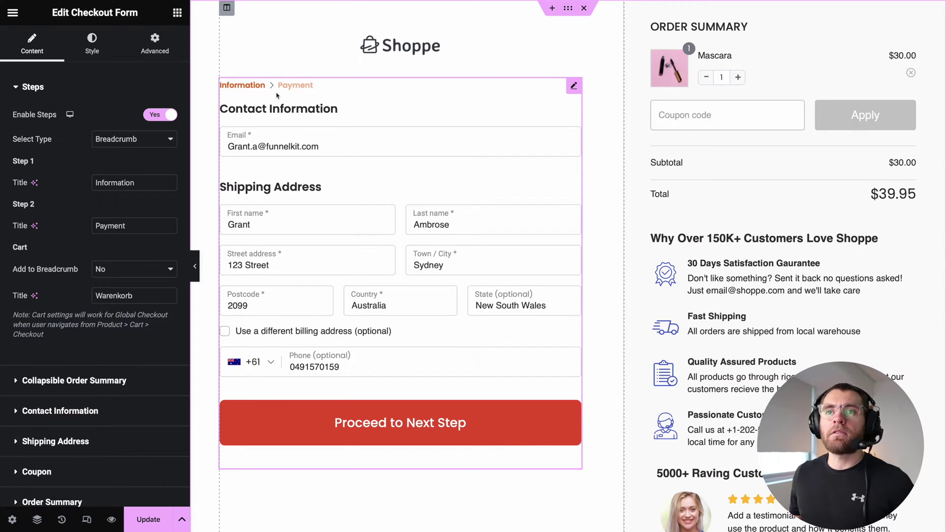
click(160, 142)
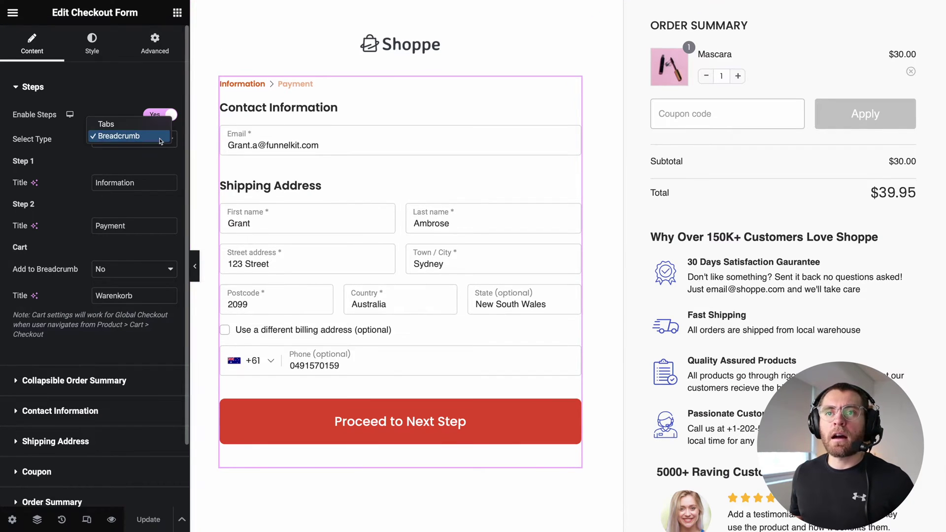
Switch the steps to the Tabs type and name Step 1 INFORMATION with subheading 'Your Details'.
click(149, 126)
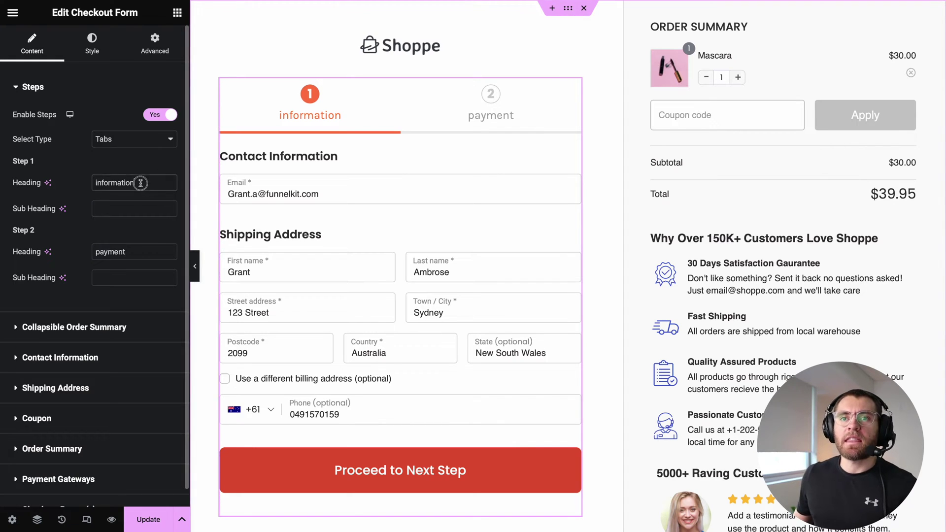
drag(142, 183, 72, 184)
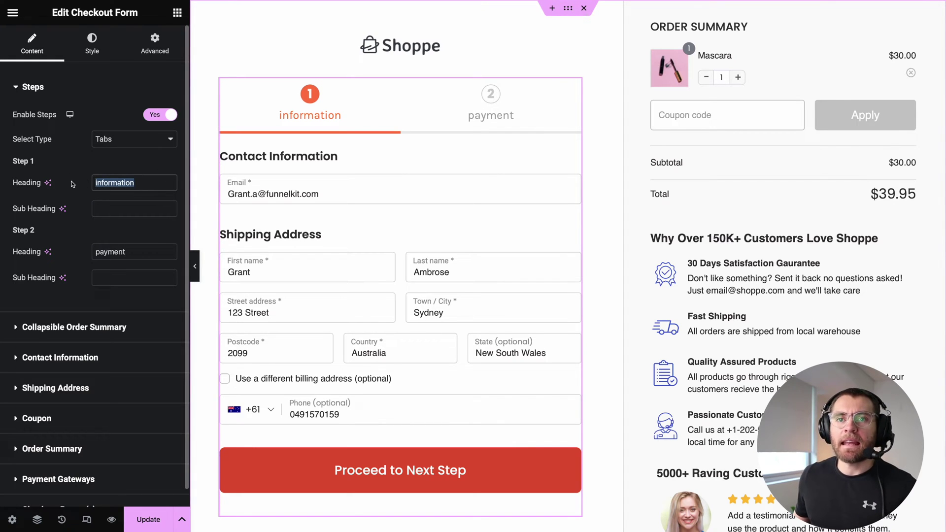
click(113, 208)
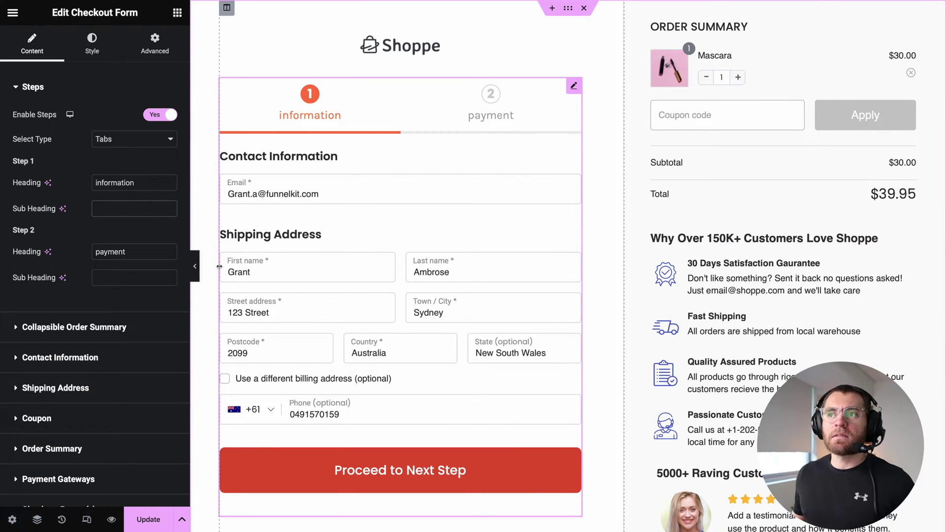
double_click(144, 183)
text(INFORMATION)
click(118, 208)
text(Your De)
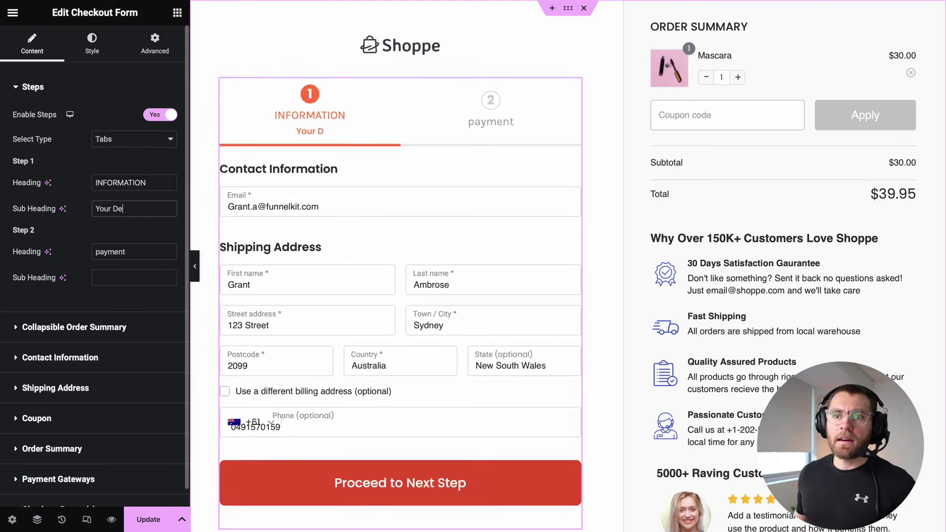
text(tails)
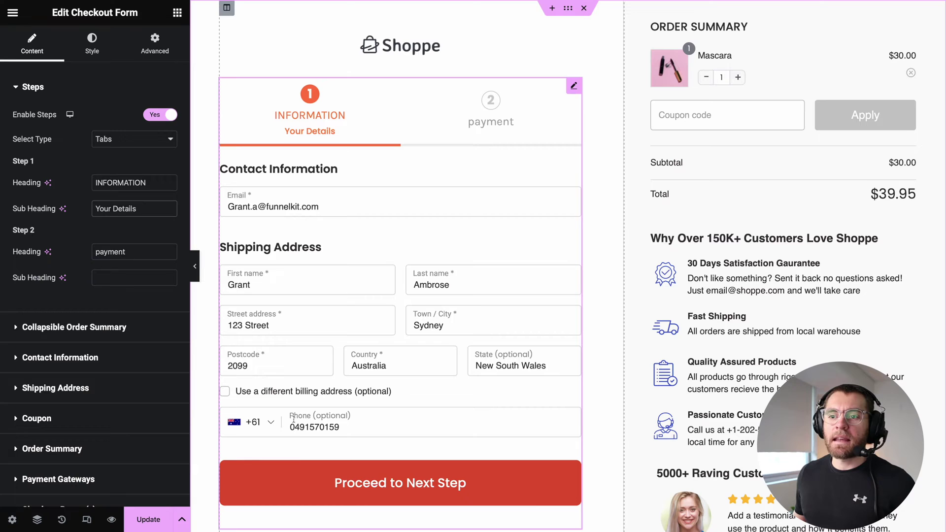
Rename Step 2 to COMPLETE ORDER with subheading 'Shipping & Payment'.
click(300, 473)
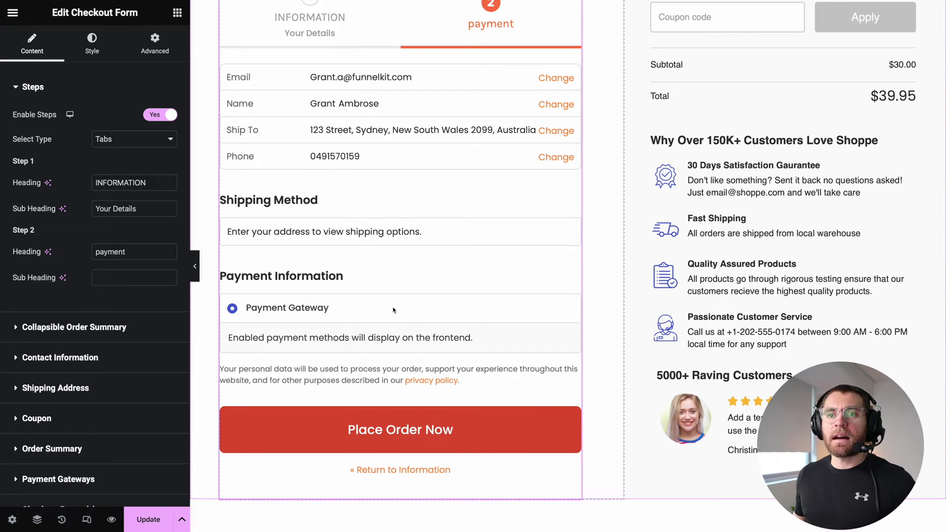
drag(129, 252, 67, 251)
text(COMPLETE ORDER)
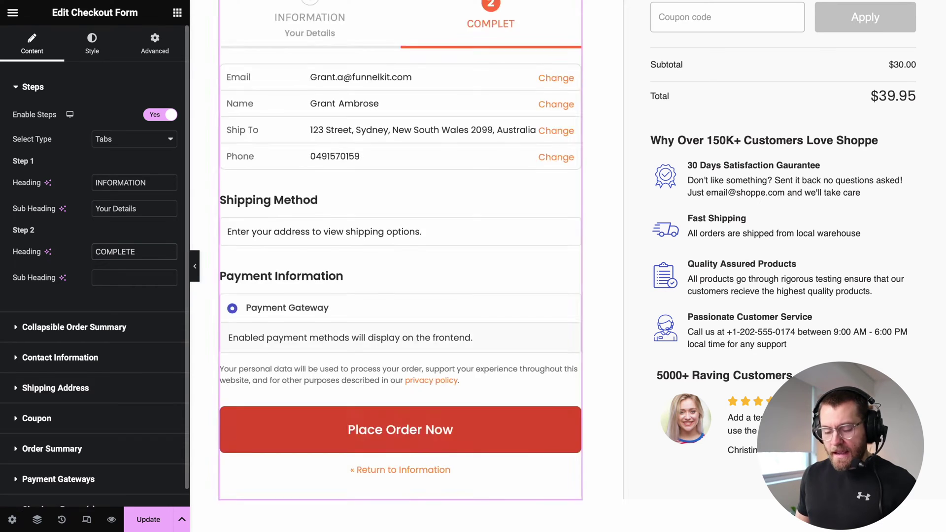
click(134, 278)
text(Shipping & Payment)
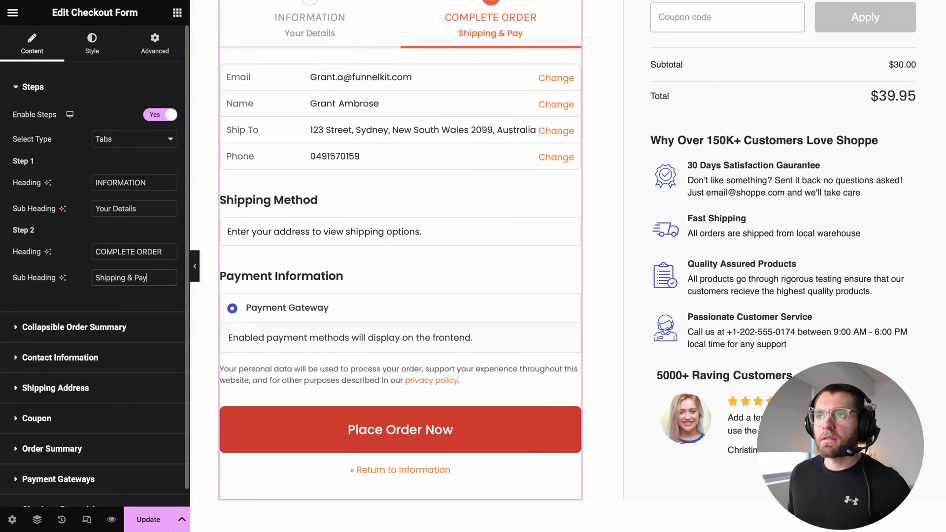
scroll(402, 169, up, 1)
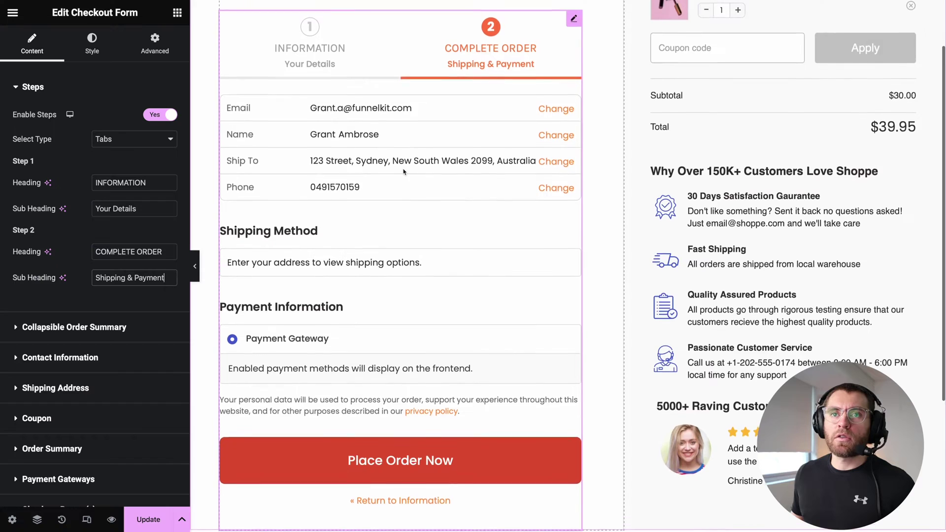
Enable the collapsible order summary, preview it, then switch it off for desktop.
click(97, 327)
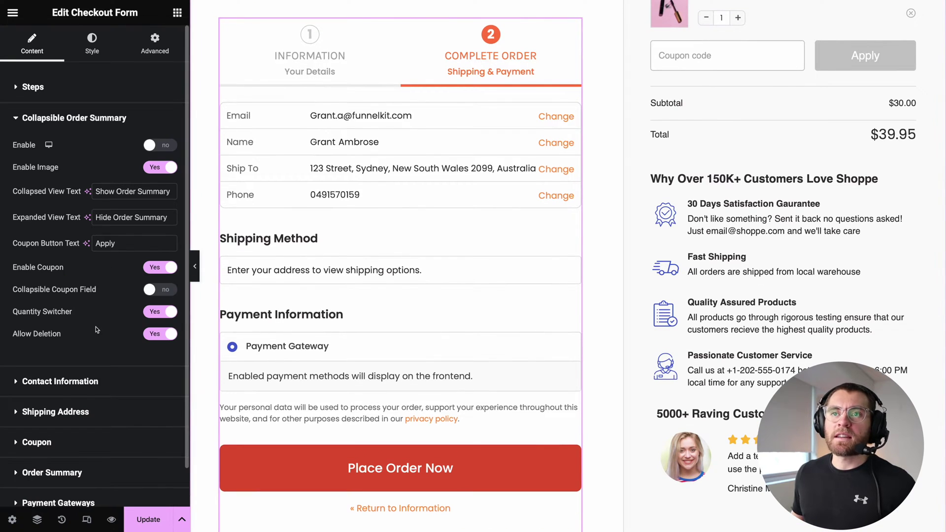
click(156, 147)
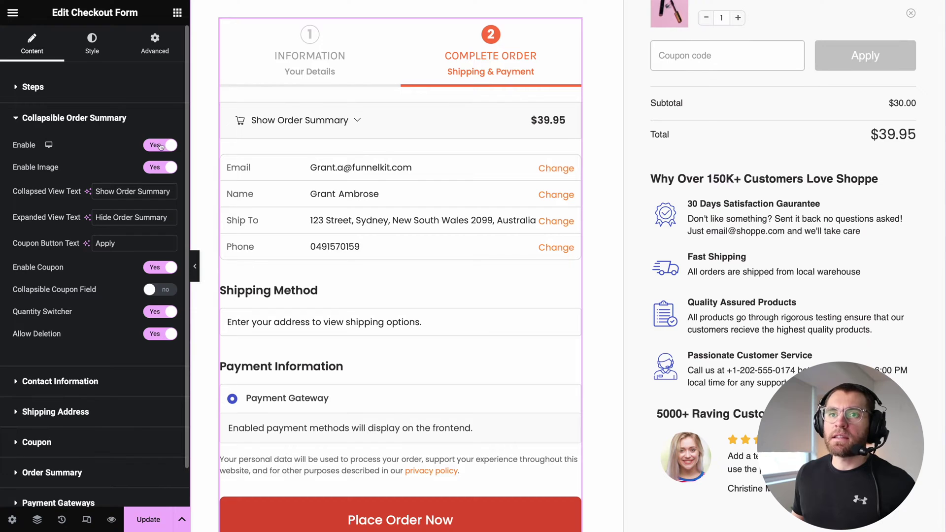
click(354, 123)
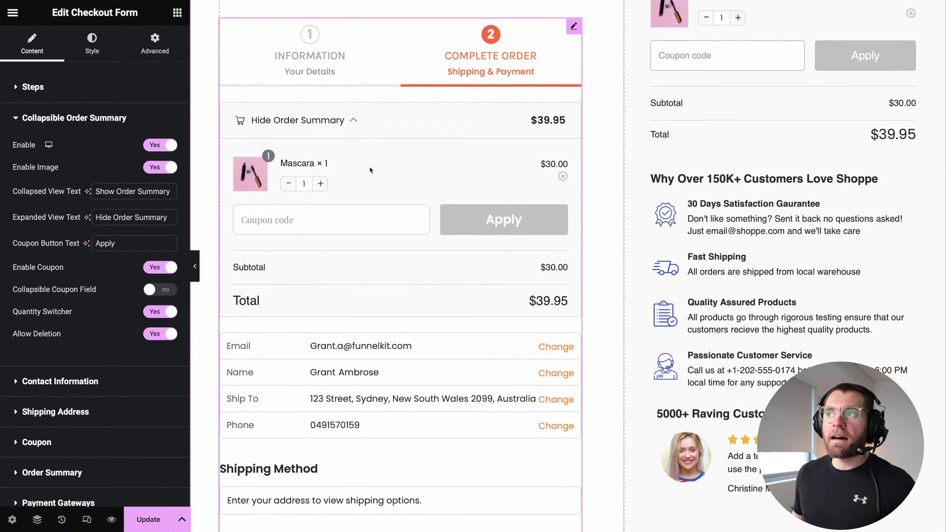
scroll(366, 170, up, 1)
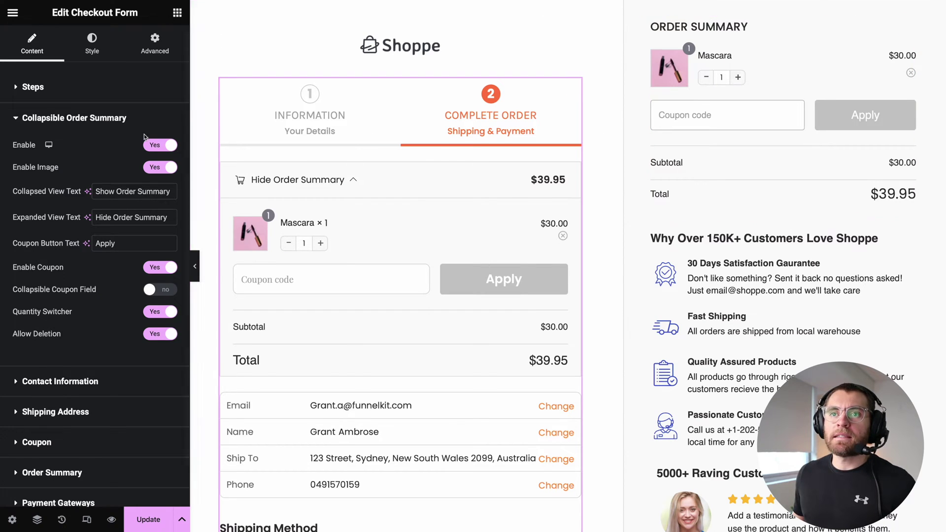
click(170, 146)
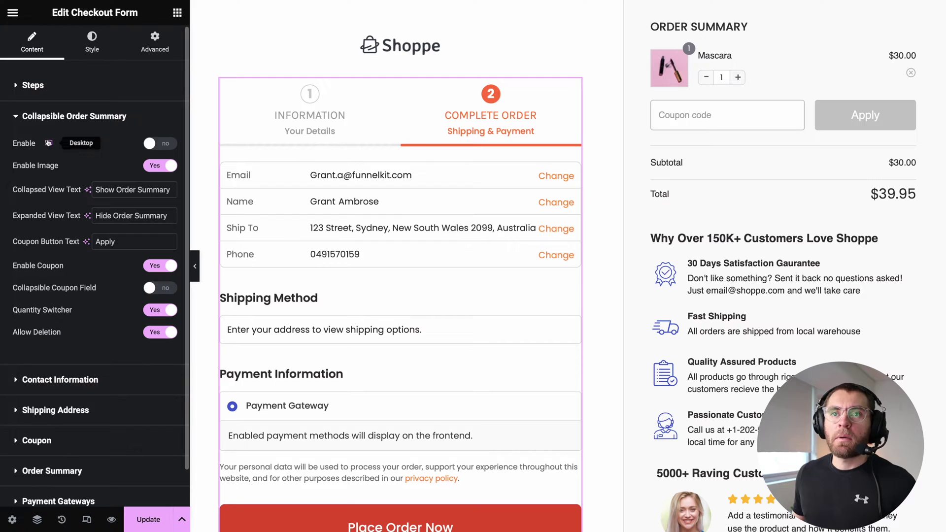
Check the collapsible summary in the Tablet Portrait preview, then return to desktop view.
click(48, 144)
click(48, 162)
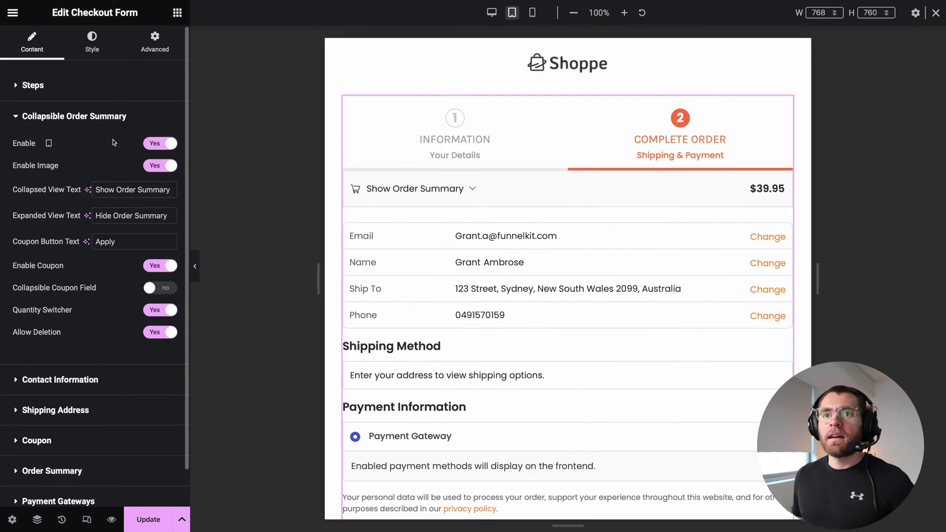
click(471, 190)
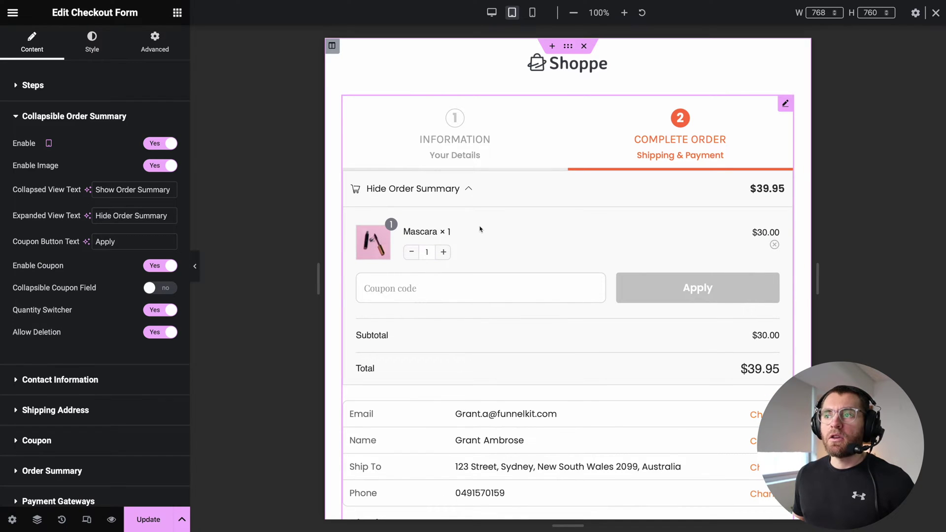
click(470, 194)
scroll(512, 278, down, 3)
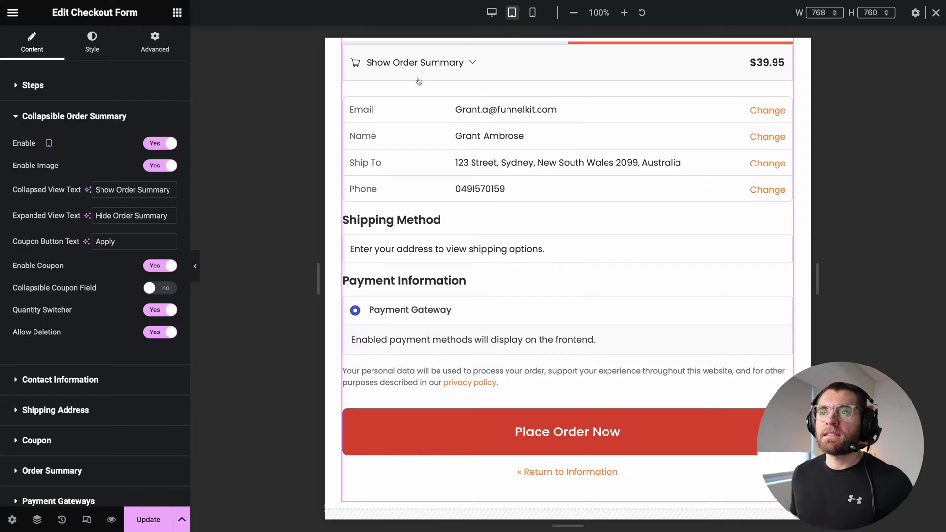
click(468, 54)
scroll(468, 59, up, 2)
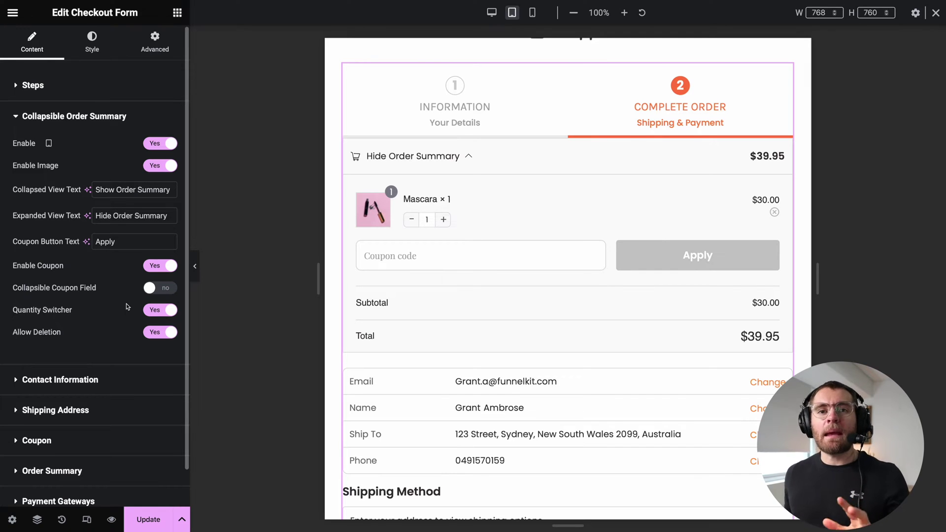
mouse_move(50, 145)
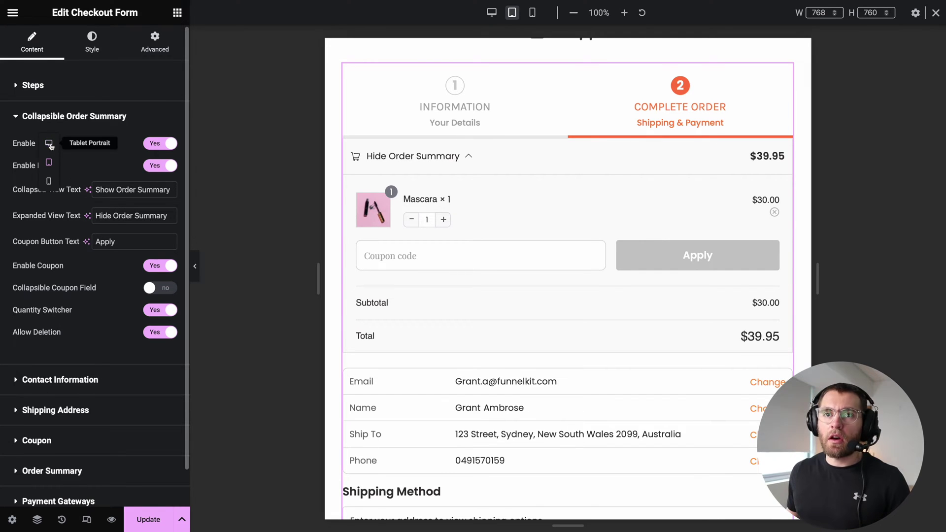
click(50, 148)
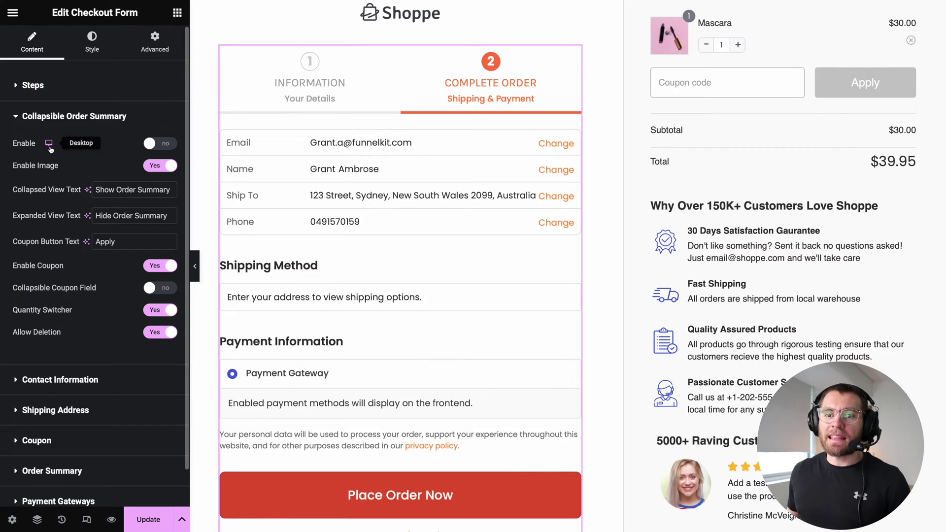
click(56, 379)
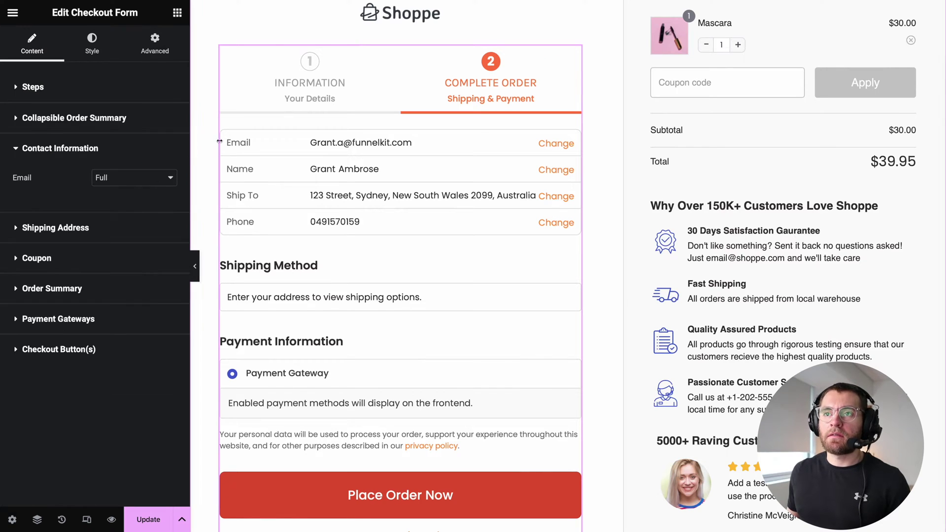
Try One Half width for the Email field, then set it back to Full.
click(308, 77)
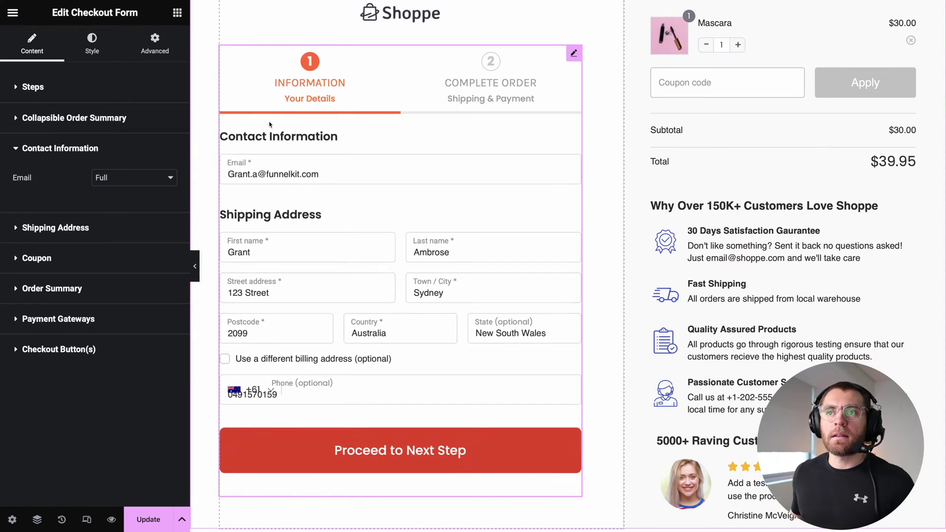
click(161, 180)
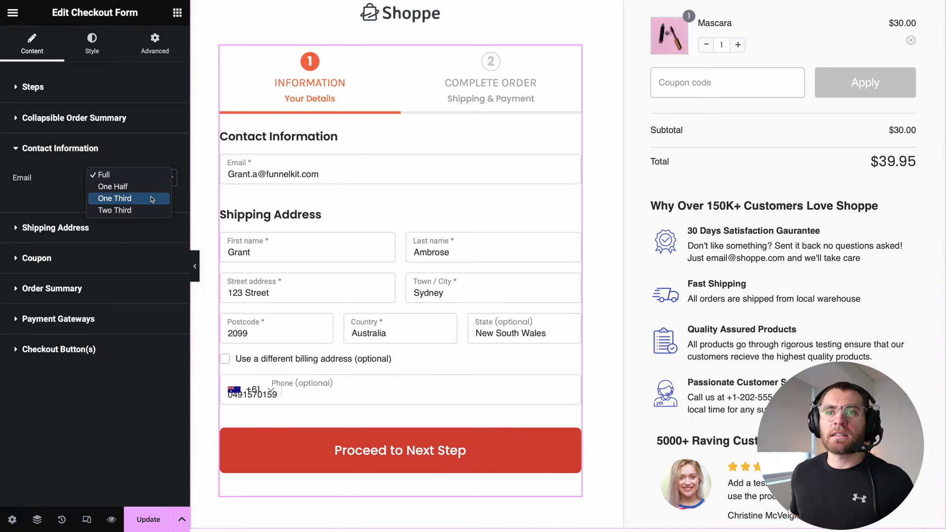
click(151, 187)
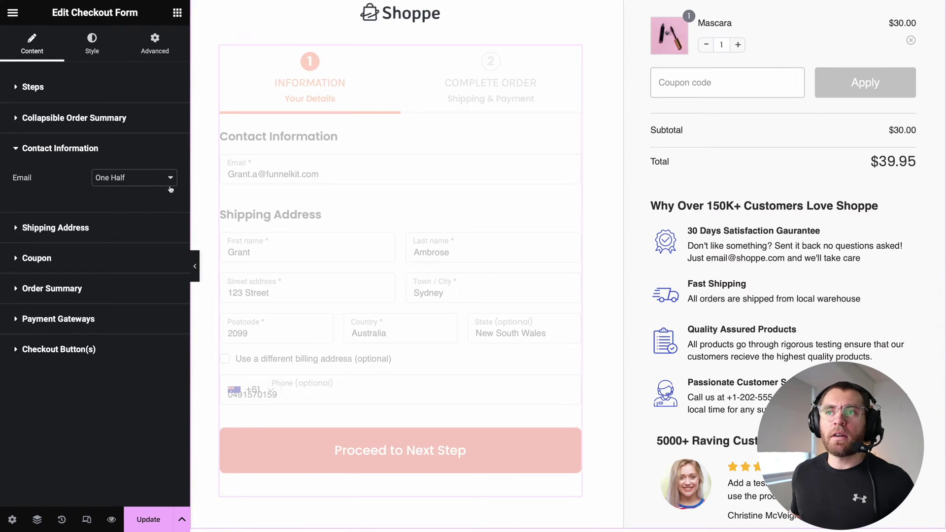
click(161, 179)
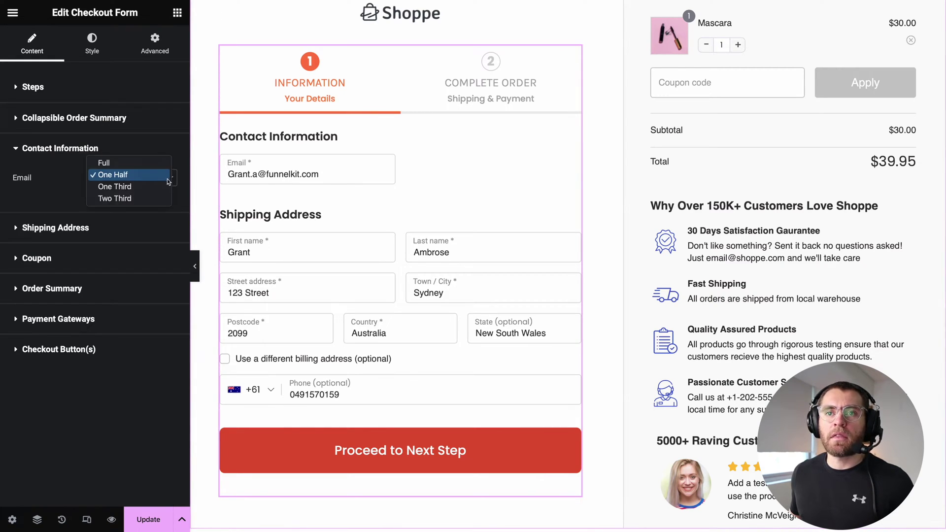
click(142, 164)
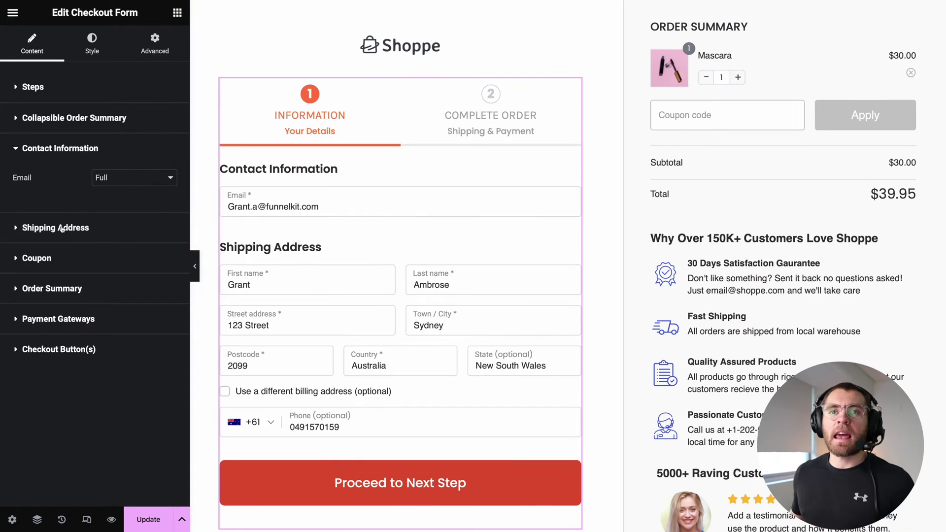
Collapse the Shipping Address settings and expand the Checkout Button(s) section.
click(63, 227)
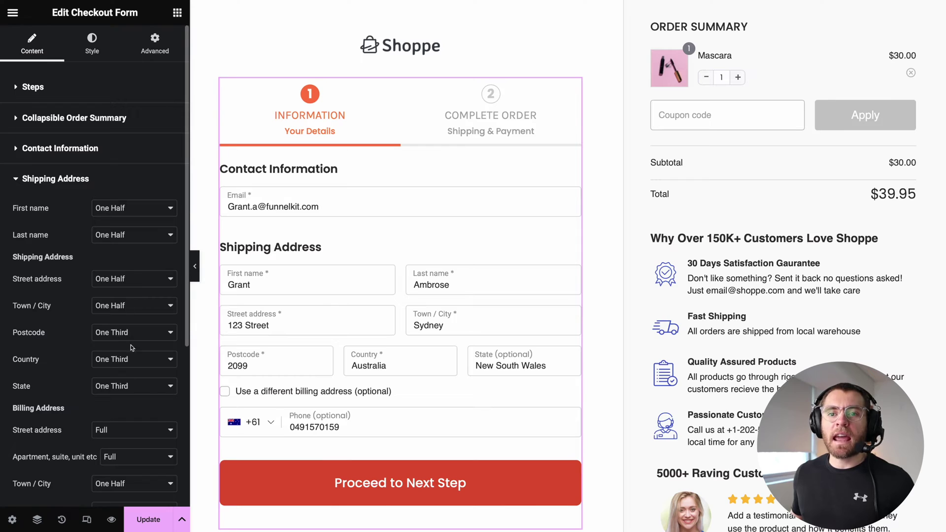
click(67, 180)
click(54, 305)
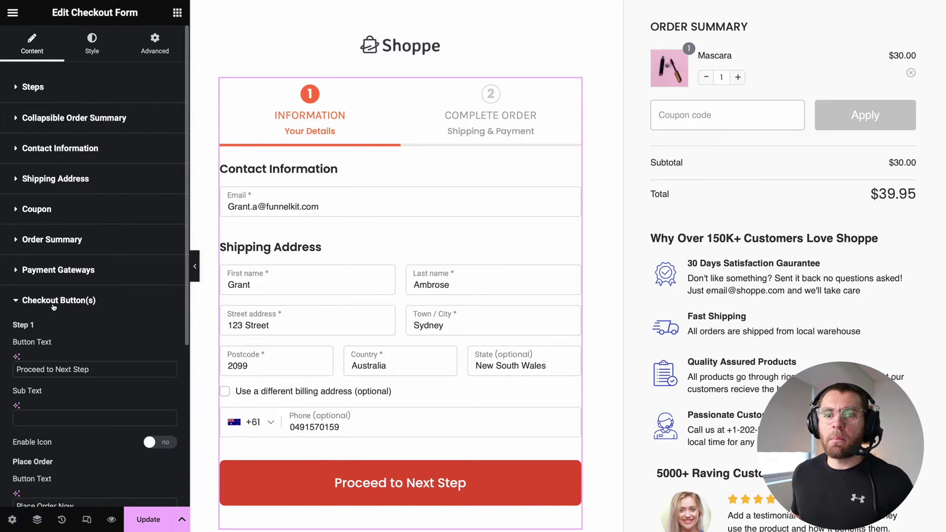
Label the final button 'Place Order Now' with the Lock 1 icon and the order price enabled.
drag(91, 370, 18, 370)
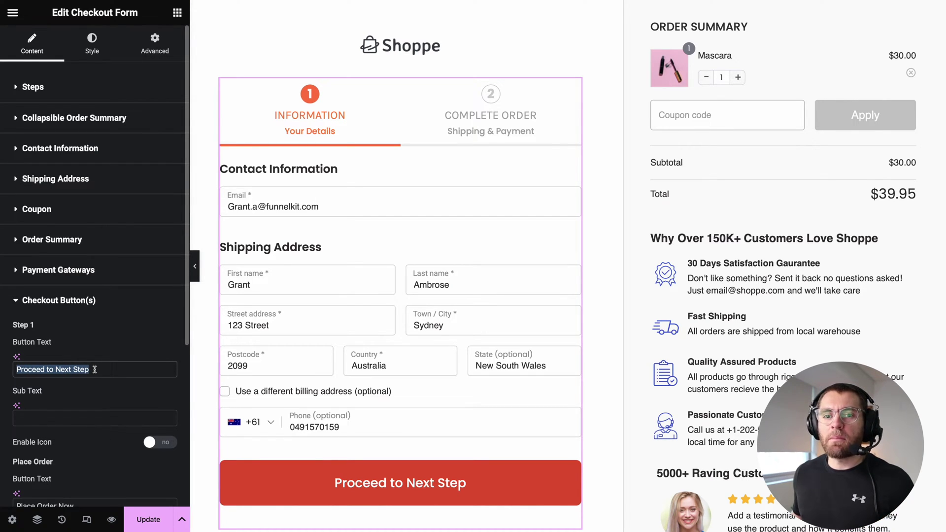
click(264, 475)
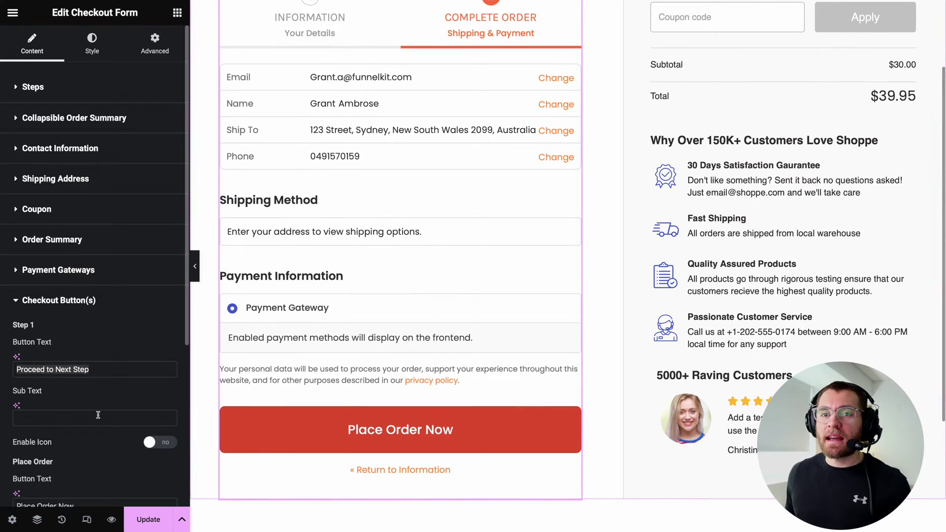
scroll(99, 419, down, 3)
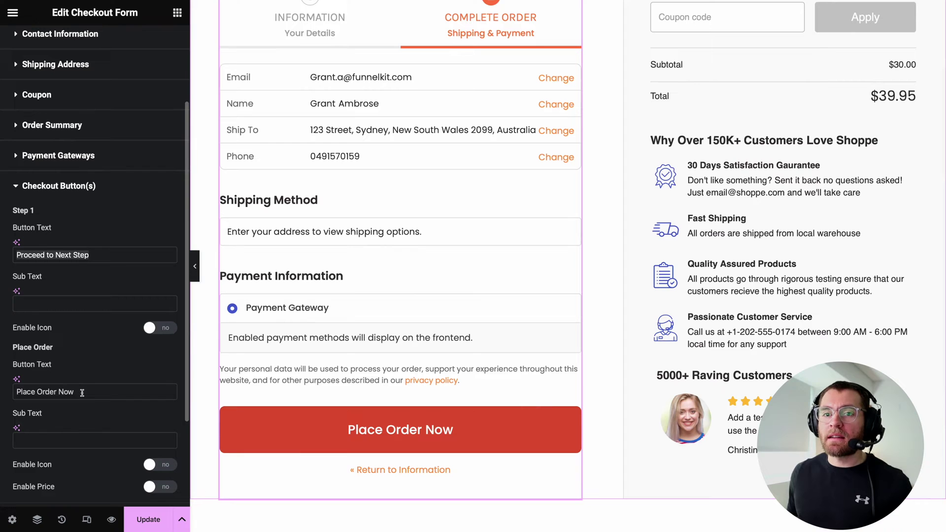
click(153, 466)
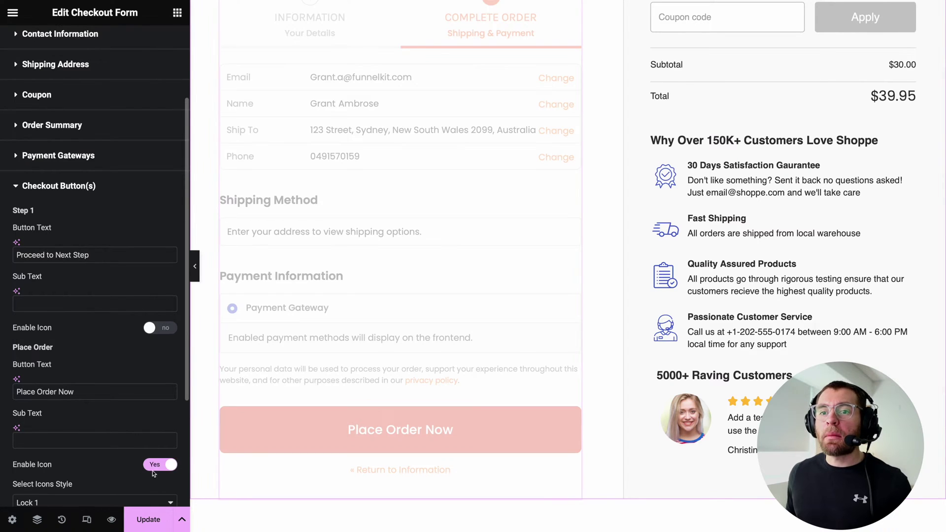
scroll(151, 463, down, 2)
click(149, 445)
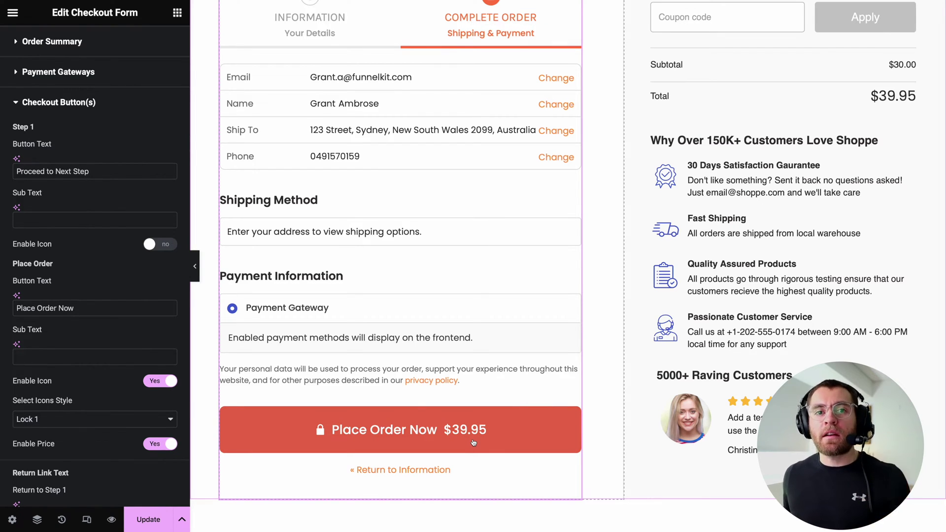
scroll(472, 442, down, 1)
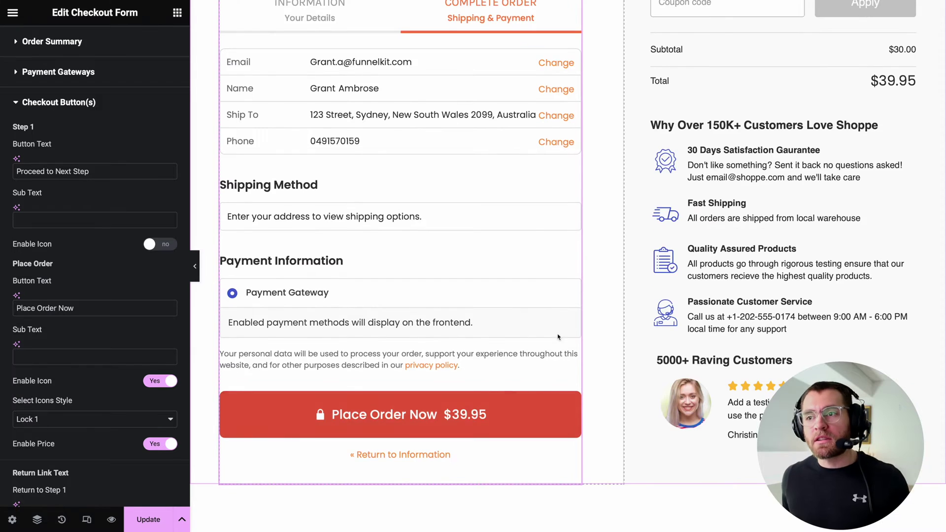
scroll(472, 442, up, 5)
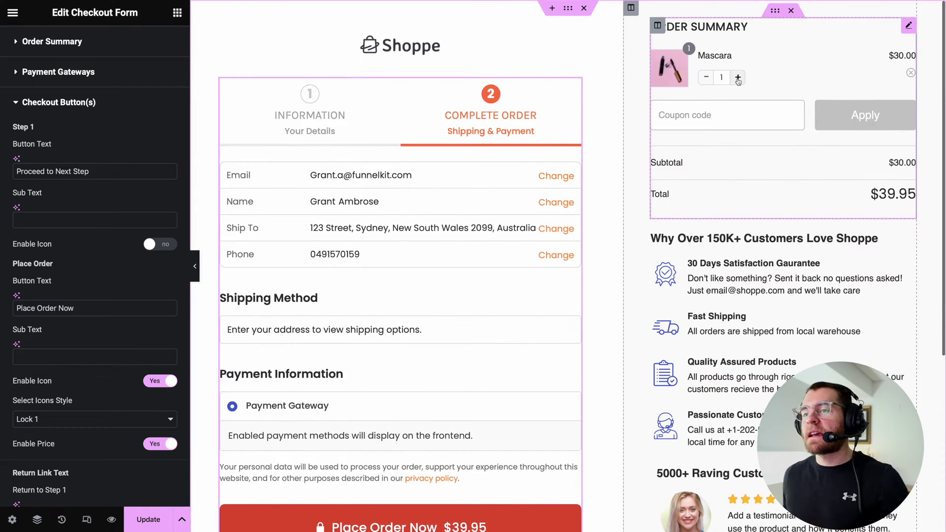
scroll(475, 507, down, 3)
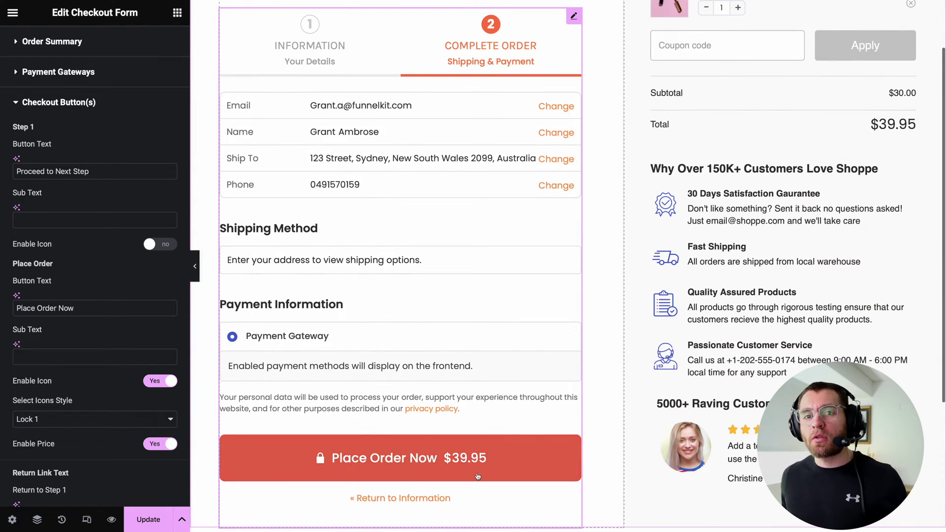
click(331, 257)
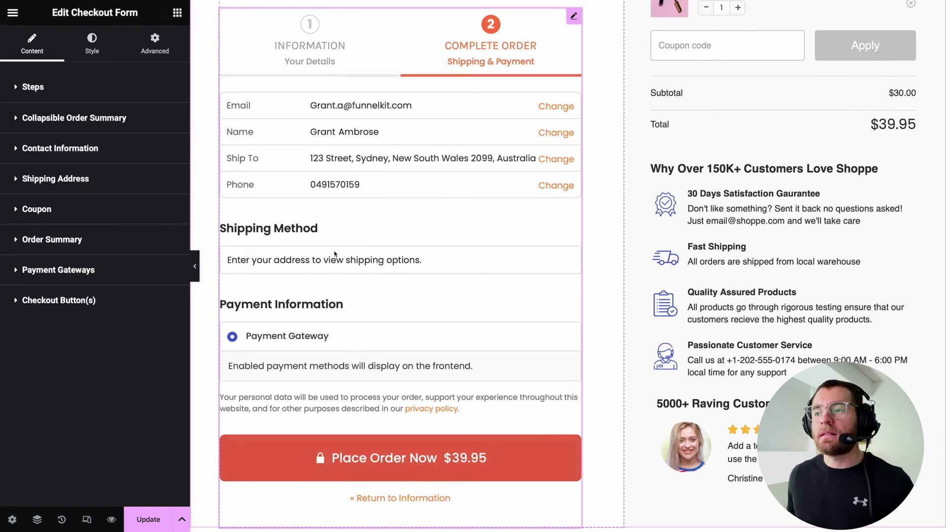
On the Style tab, set the form's Link Normal Color to the Purple - normal global colour.
click(104, 50)
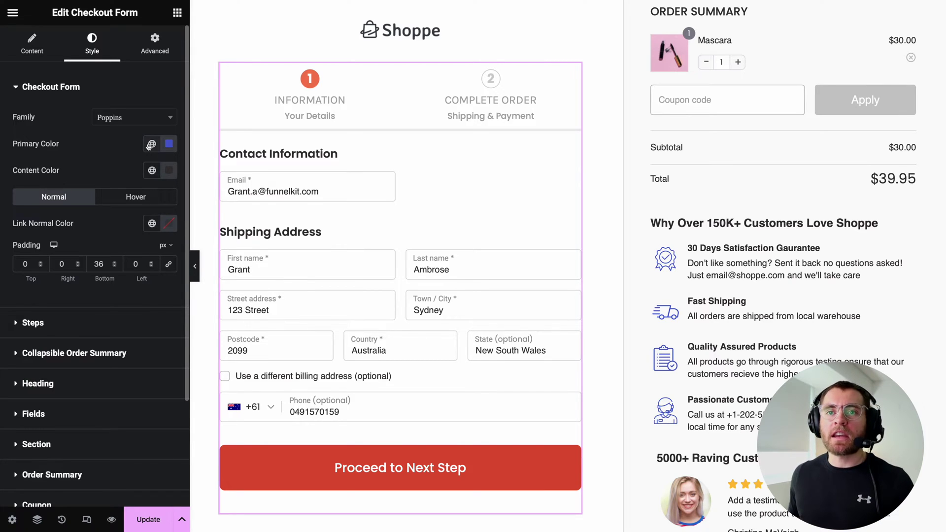
click(151, 224)
scroll(49, 365, down, 2)
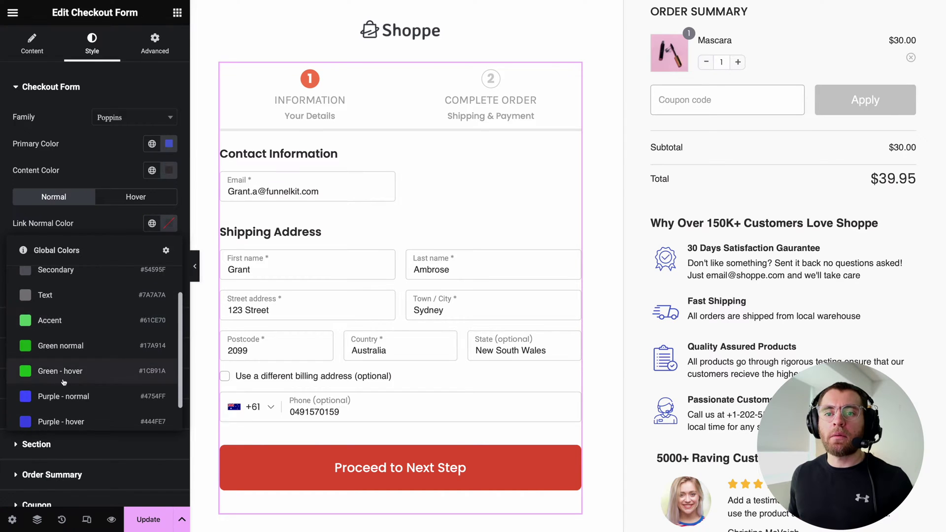
click(40, 397)
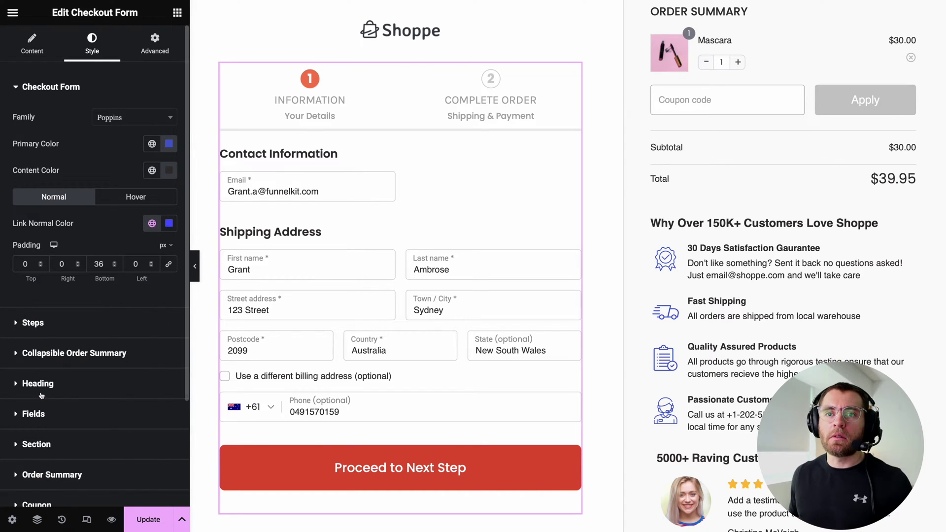
click(34, 323)
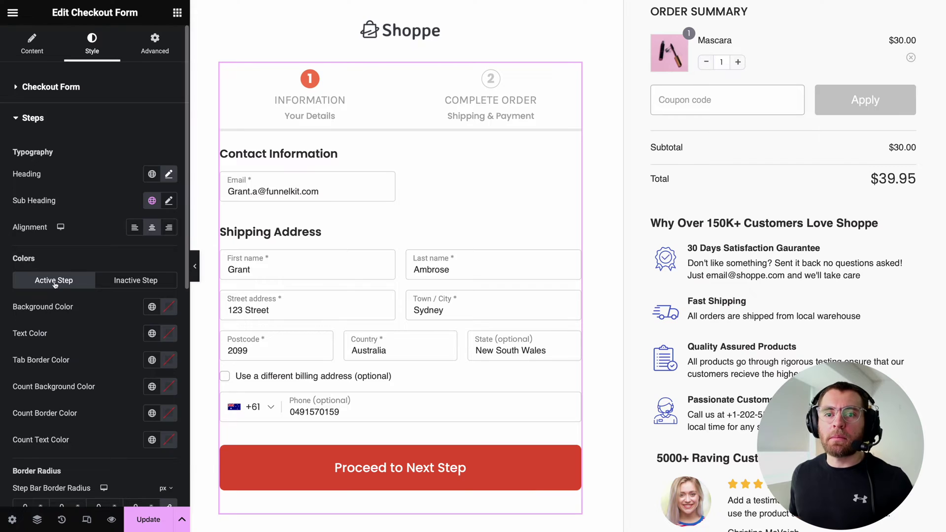
Set the active step's Tab Border Color and Count Background Color to Purple - normal.
click(152, 359)
scroll(105, 340, down, 1)
click(62, 326)
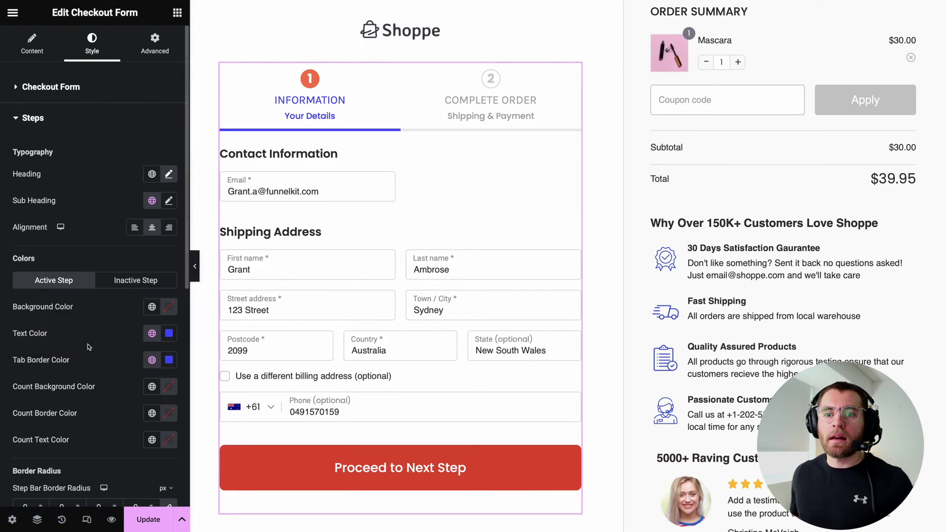
click(152, 386)
scroll(74, 296, down, 1)
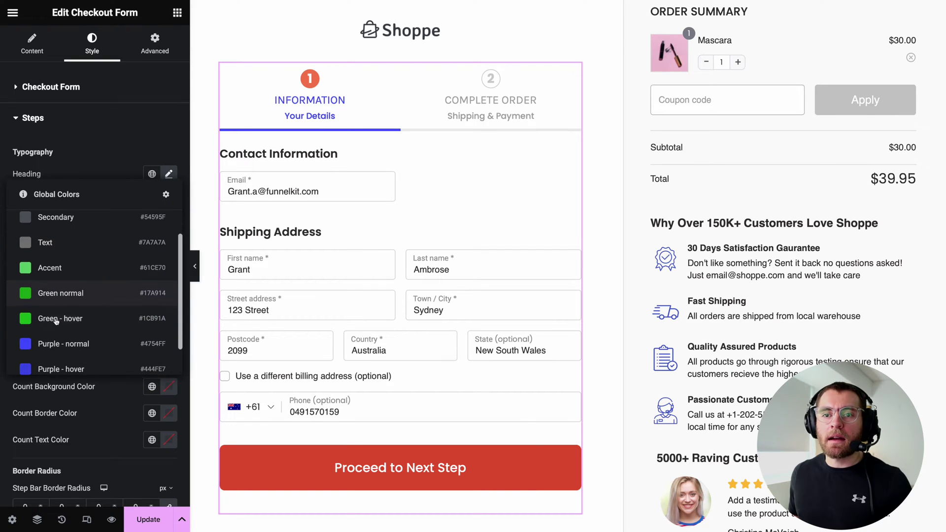
click(35, 341)
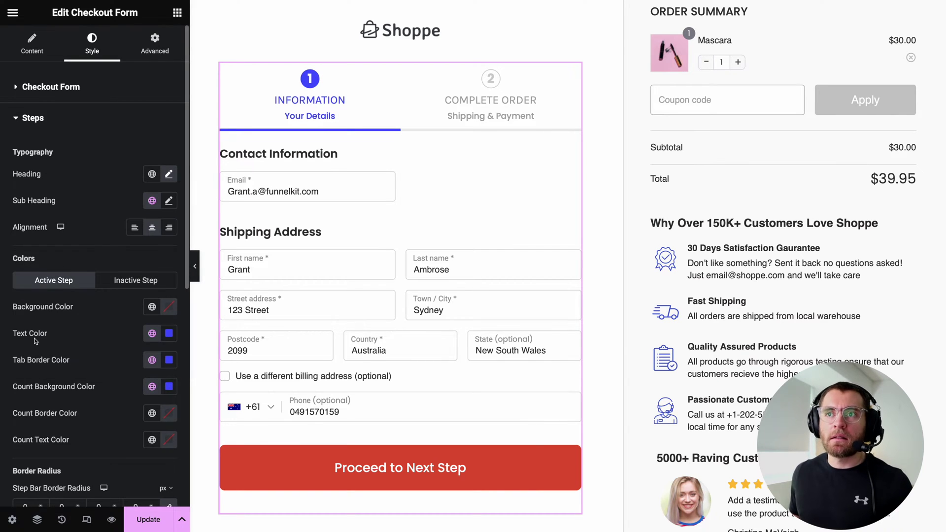
Collapse the Steps styling, review the Fields styling section, and close it.
click(32, 118)
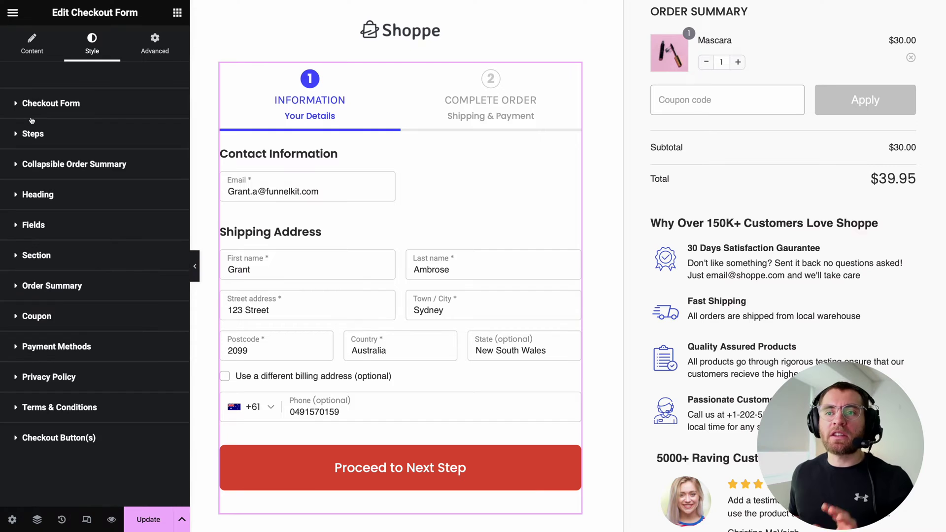
click(33, 224)
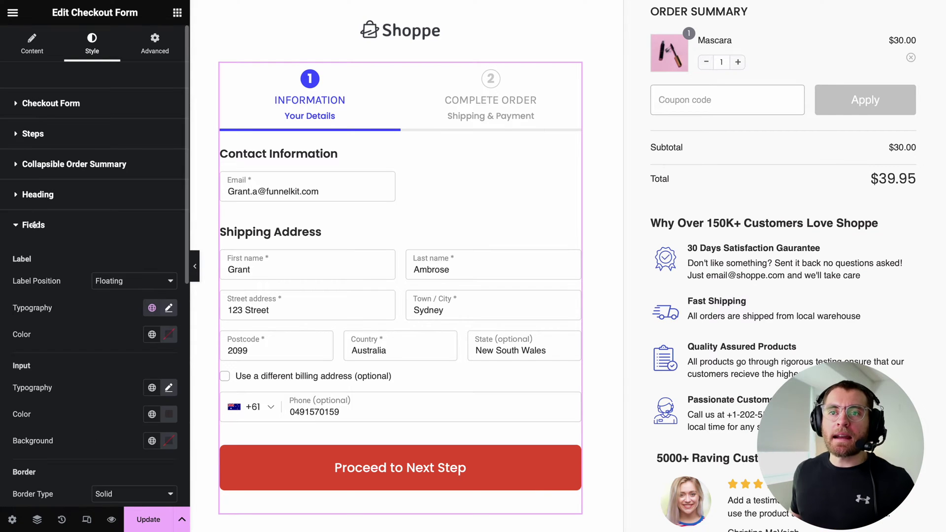
drag(187, 223, 188, 279)
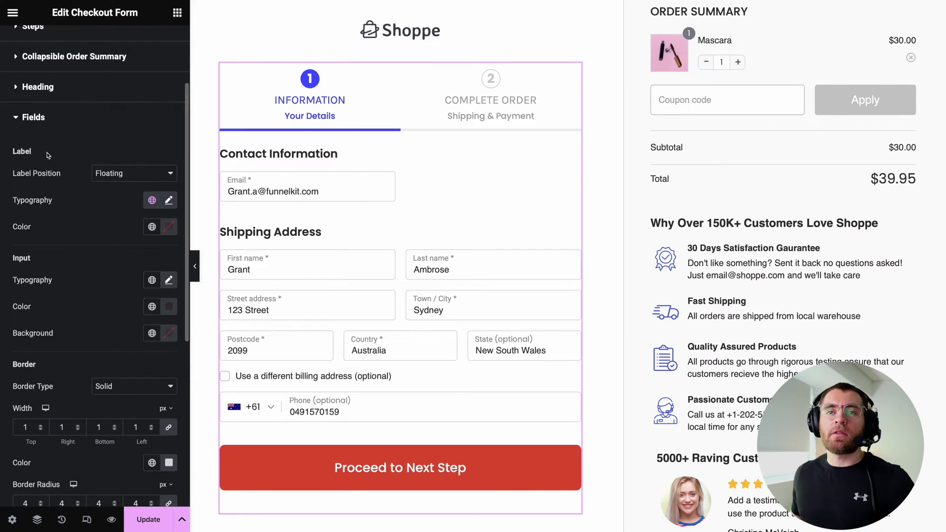
click(28, 117)
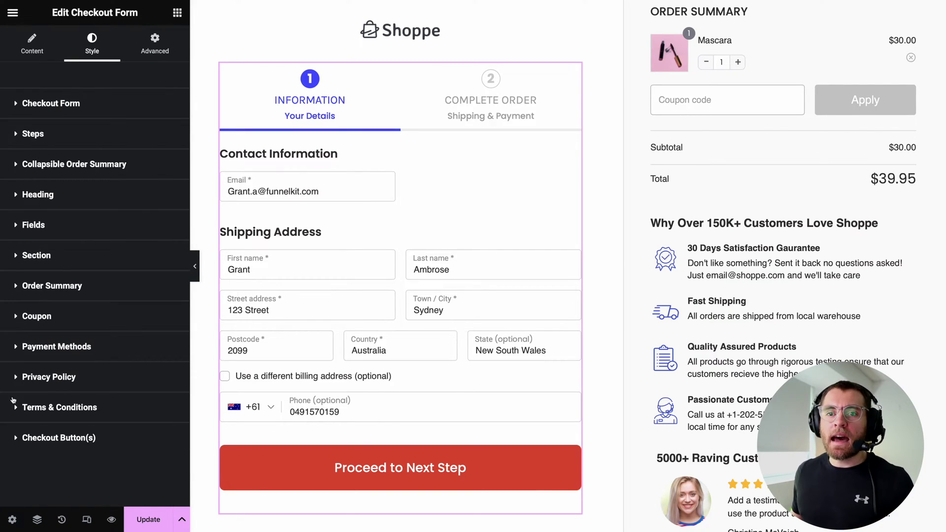
Set the checkout button background to Green normal and its hover background to Green - hover.
click(33, 438)
scroll(88, 425, down, 4)
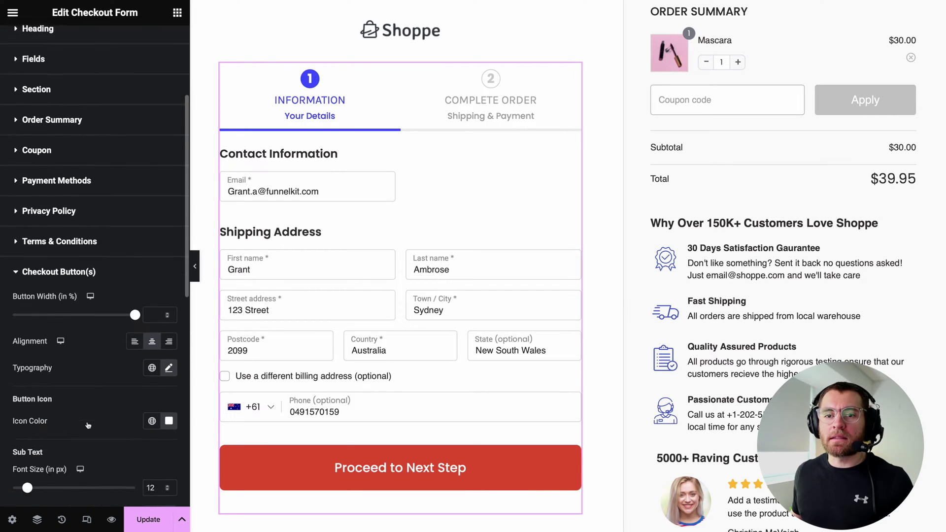
scroll(88, 424, down, 3)
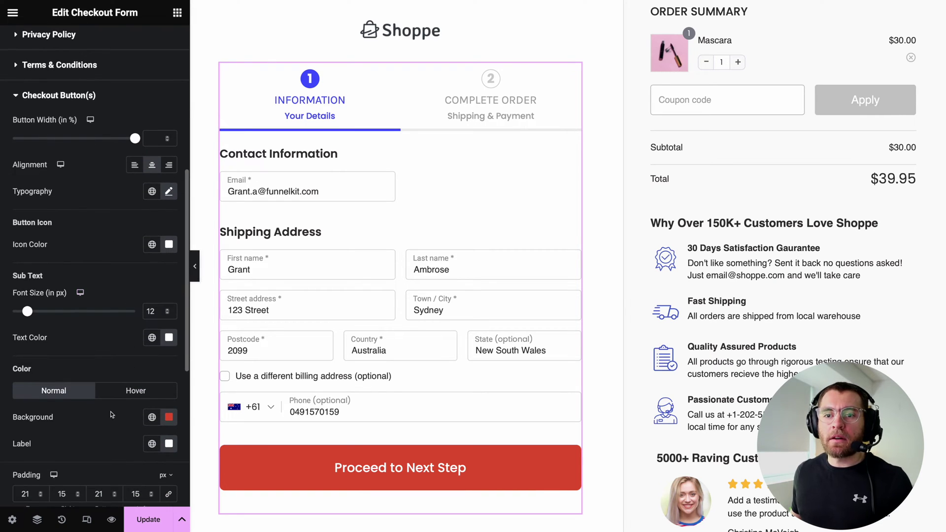
click(151, 417)
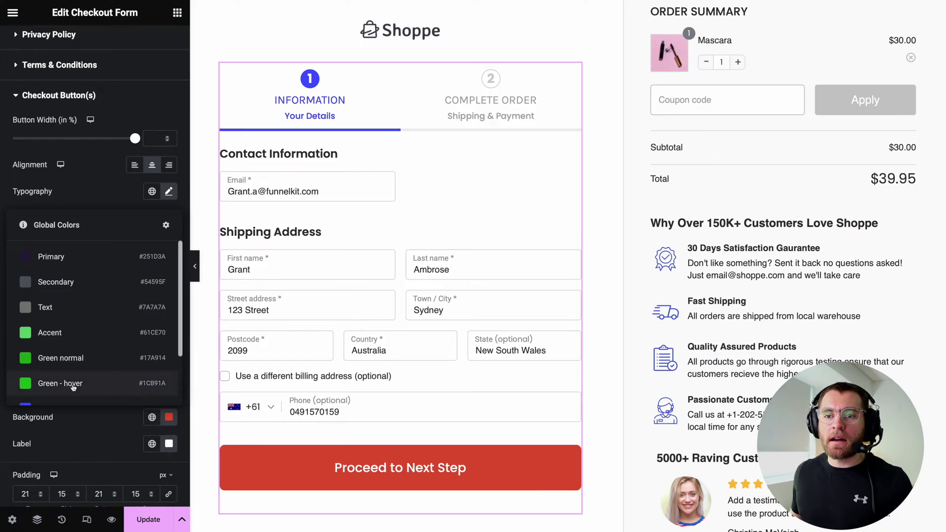
click(52, 360)
click(135, 390)
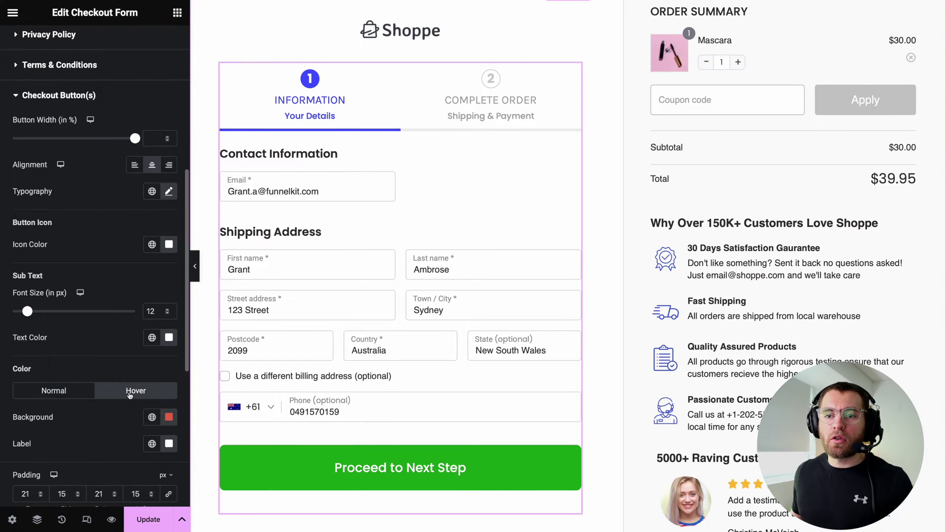
click(152, 417)
click(58, 378)
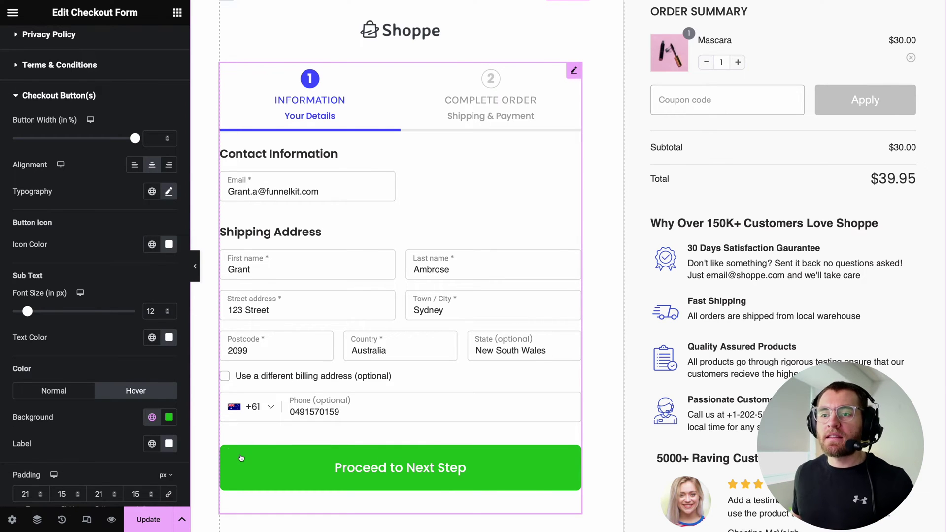
Preview the second step and turn on Sticky on Mobile for the checkout button.
click(241, 458)
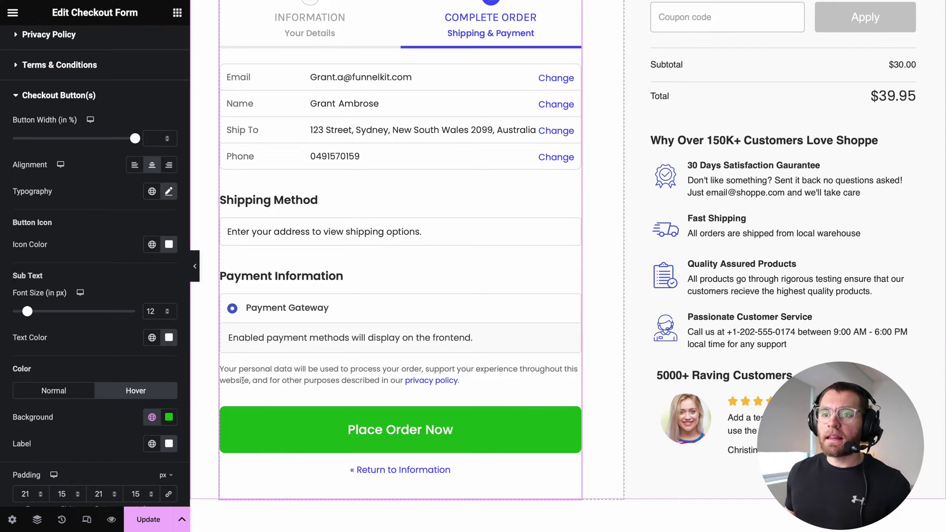
drag(186, 345, 183, 502)
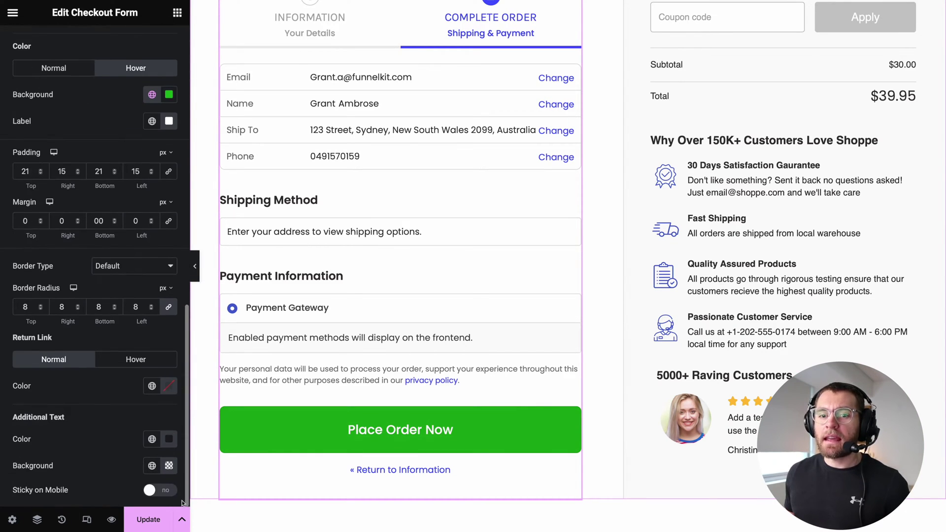
click(148, 491)
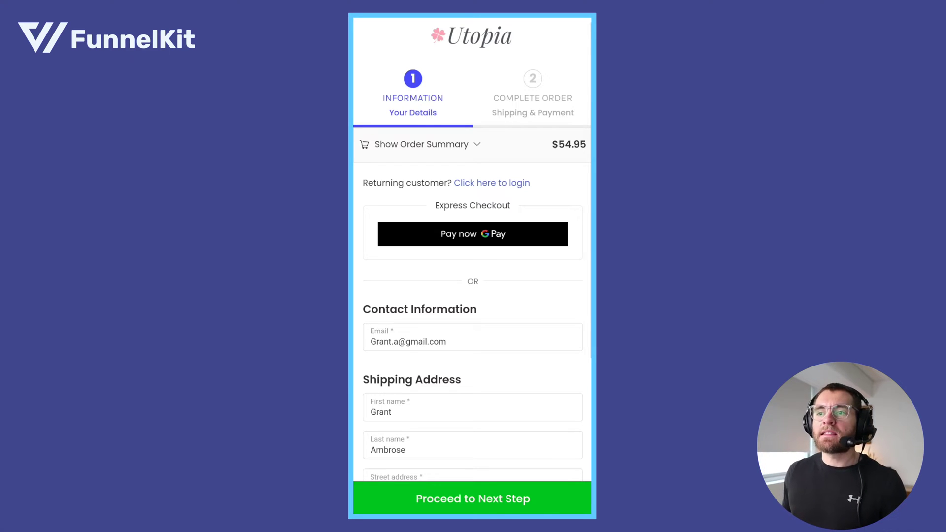
scroll(473, 250, down, 5)
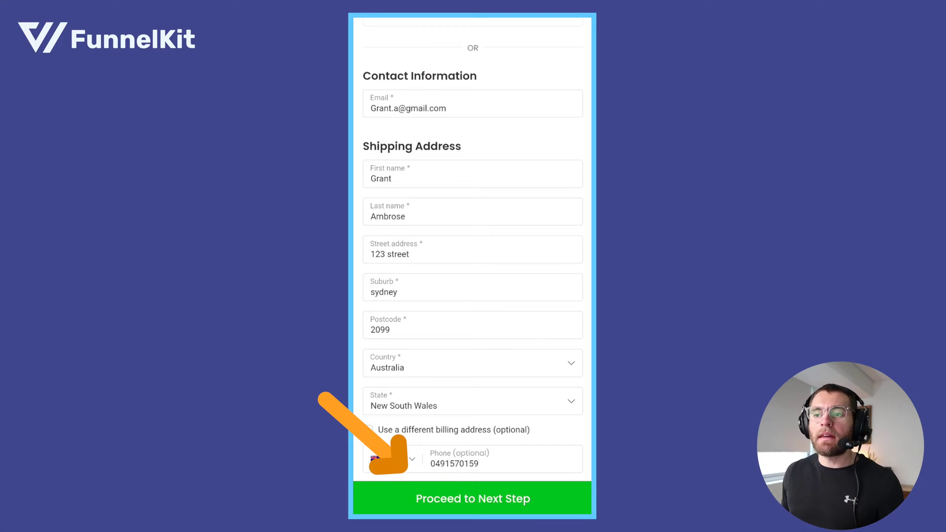
key(Return)
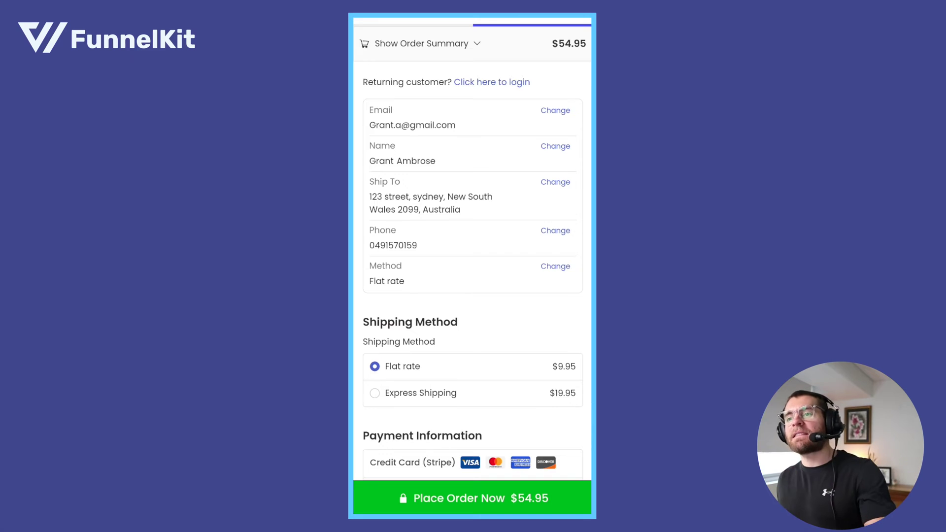
scroll(473, 247, down, 2)
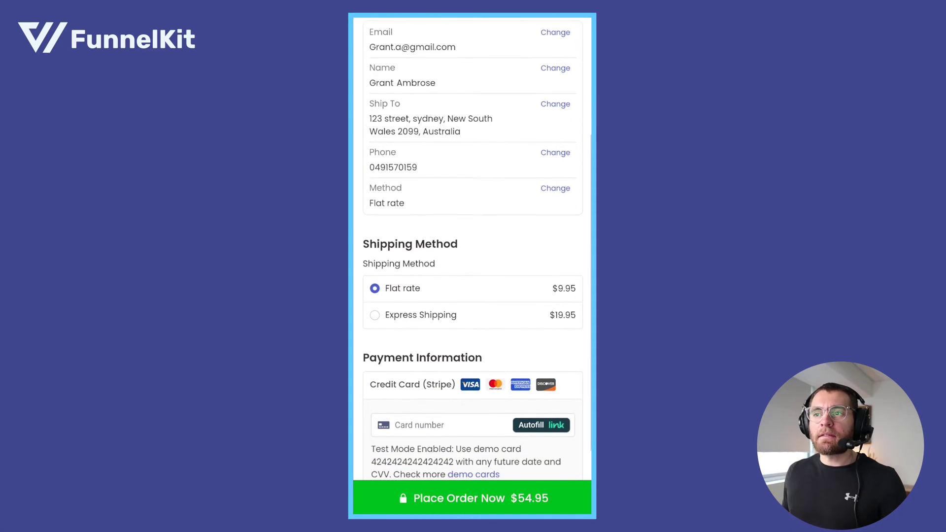
scroll(473, 246, down, 2)
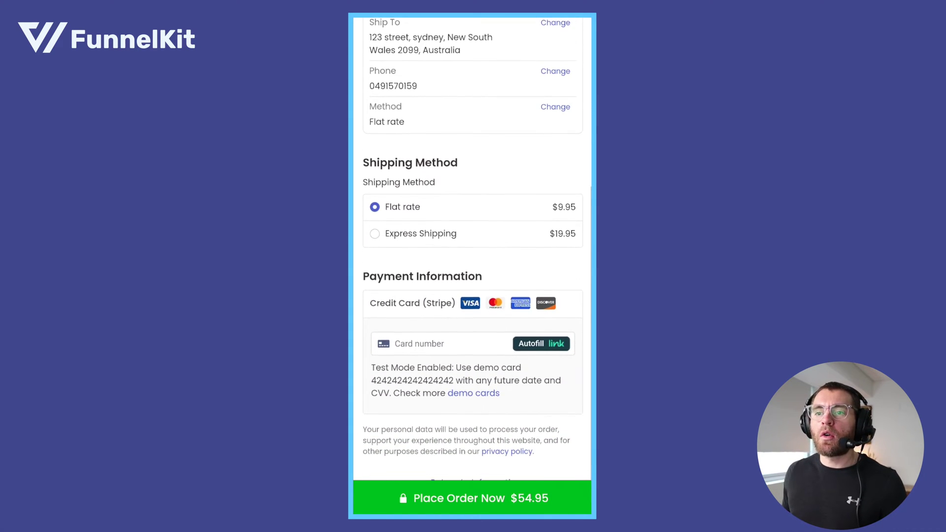
scroll(473, 246, down, 1)
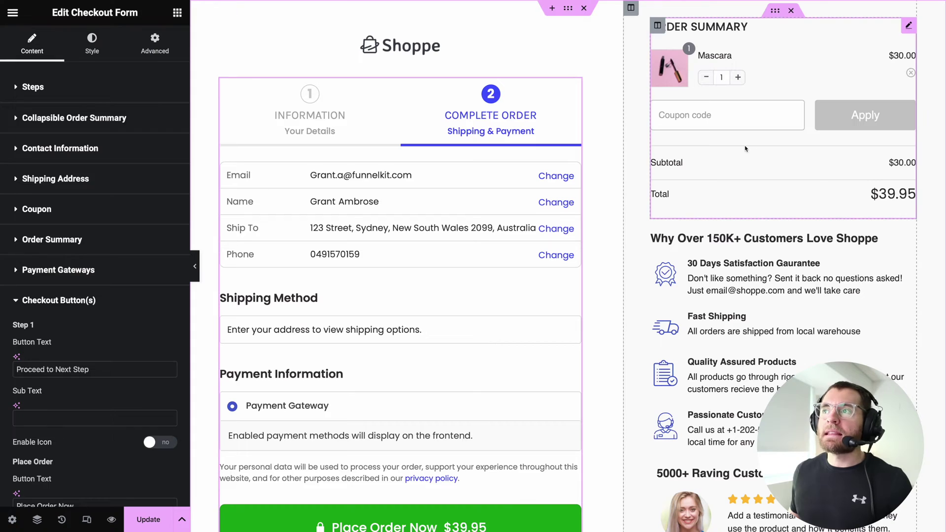
Open the Mini Cart widget, select its ORDER SUMMARY title, and expand the Products options.
click(746, 148)
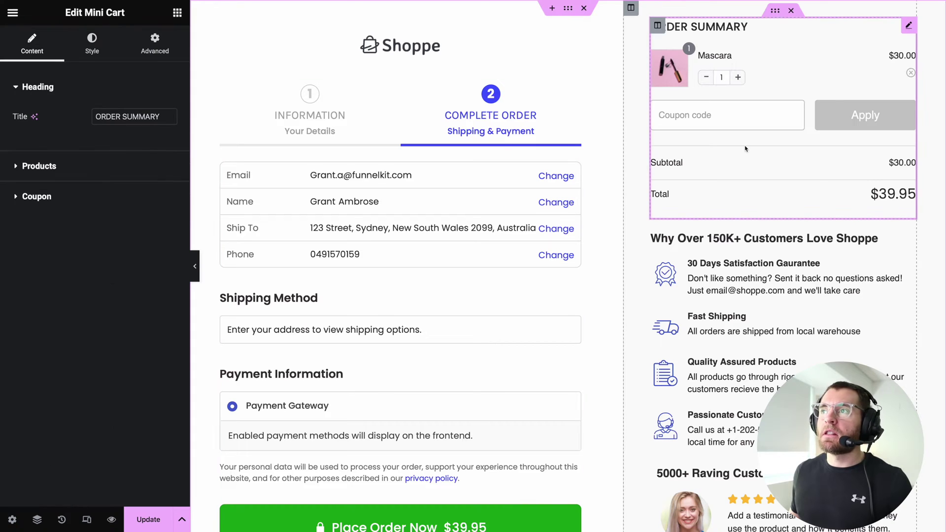
click(109, 117)
drag(110, 117, 170, 121)
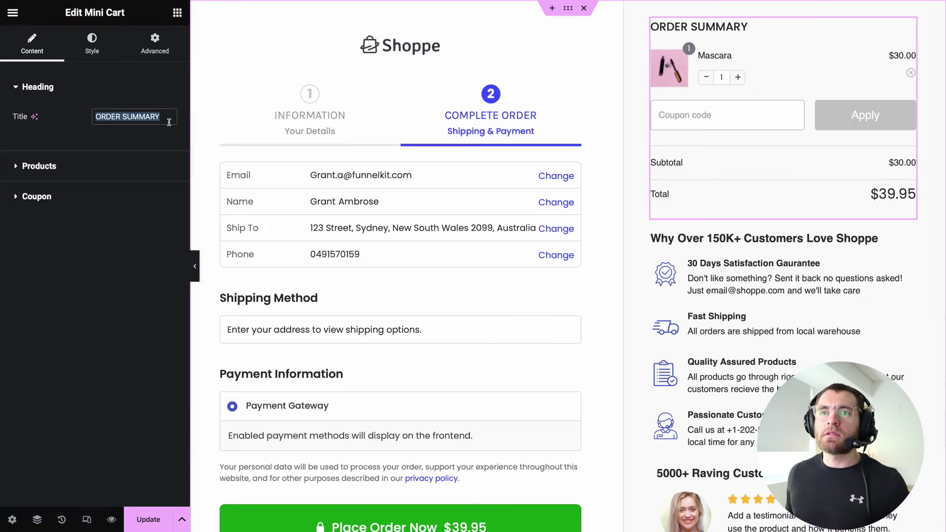
click(44, 166)
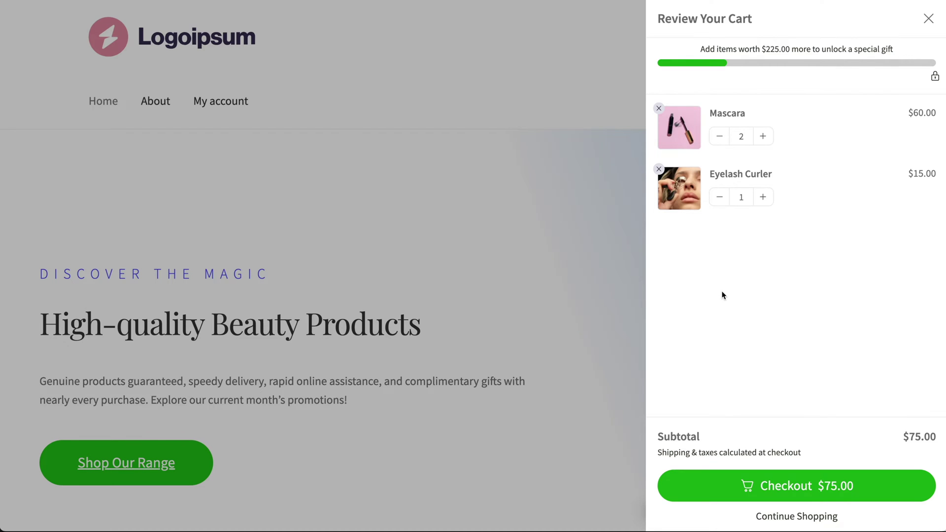
Proceed from the cart drawer to the checkout page and scroll through it.
click(719, 489)
scroll(942, 114, down, 10)
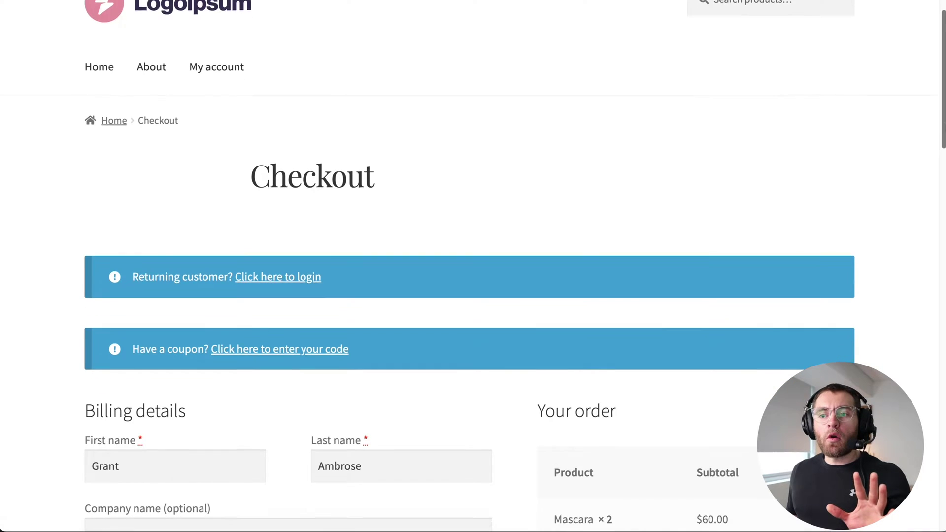
scroll(459, 274, down, 2)
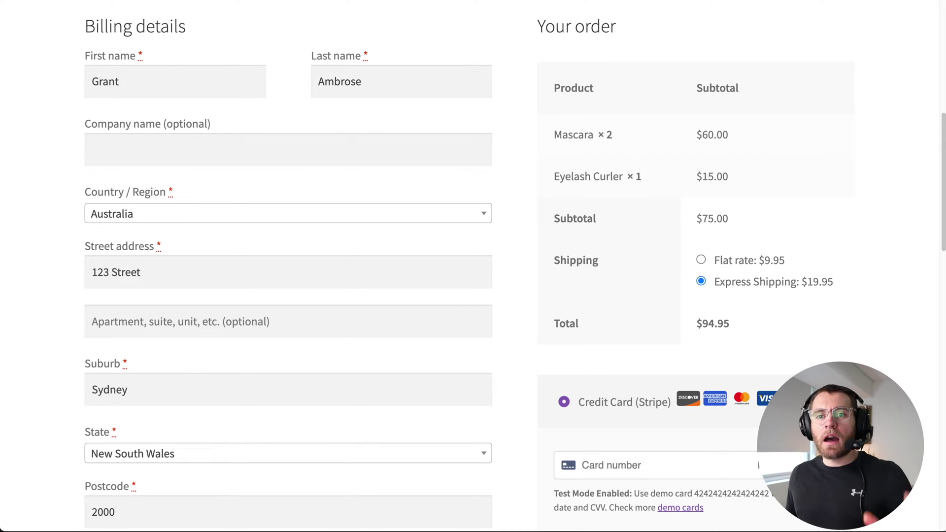
Back on the shop, reduce Mascara to one, remove Eyelash Curler, and check out again.
click(14, 1)
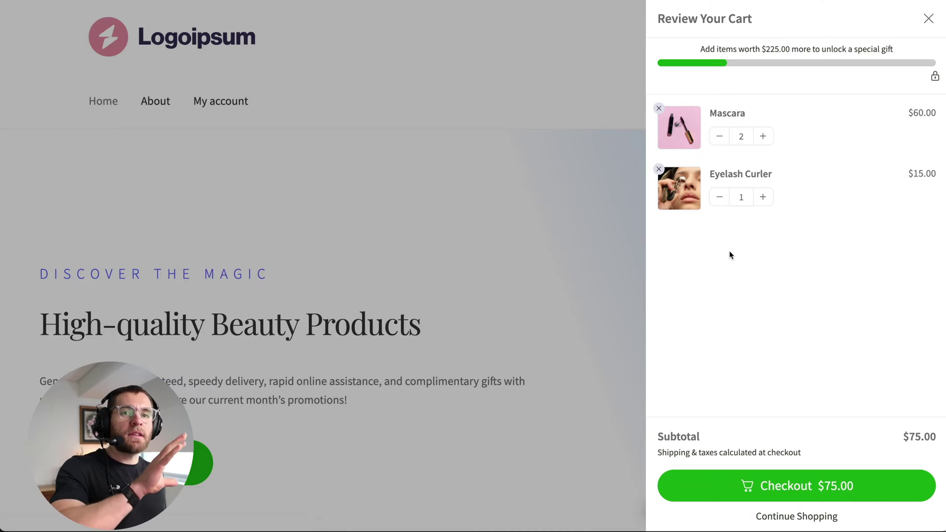
click(719, 137)
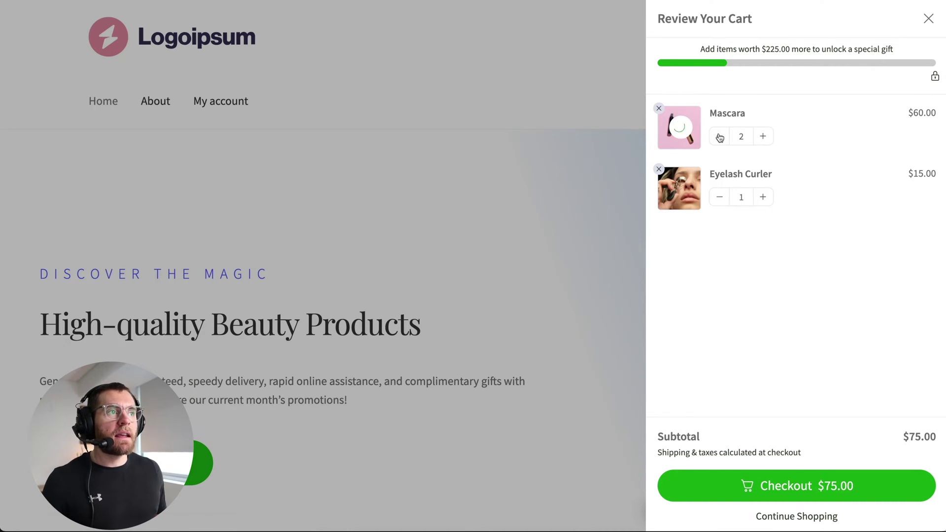
click(657, 170)
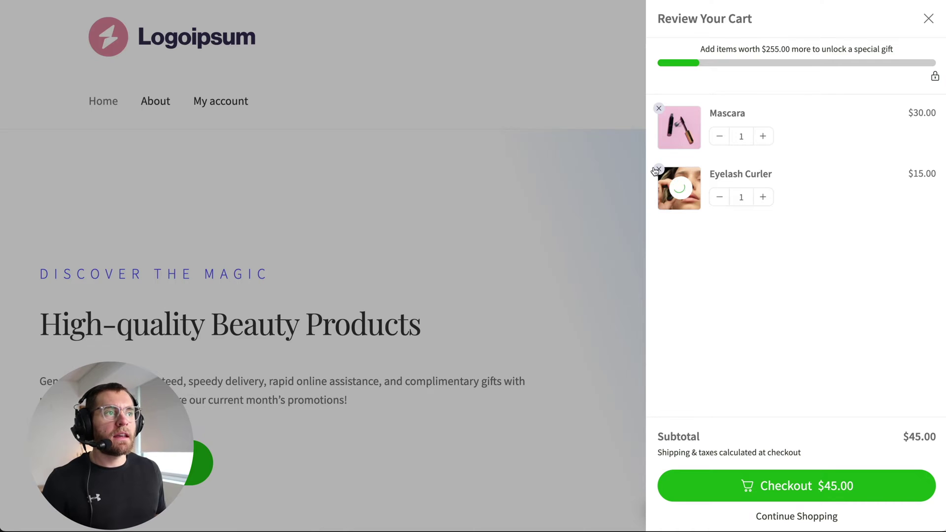
click(709, 484)
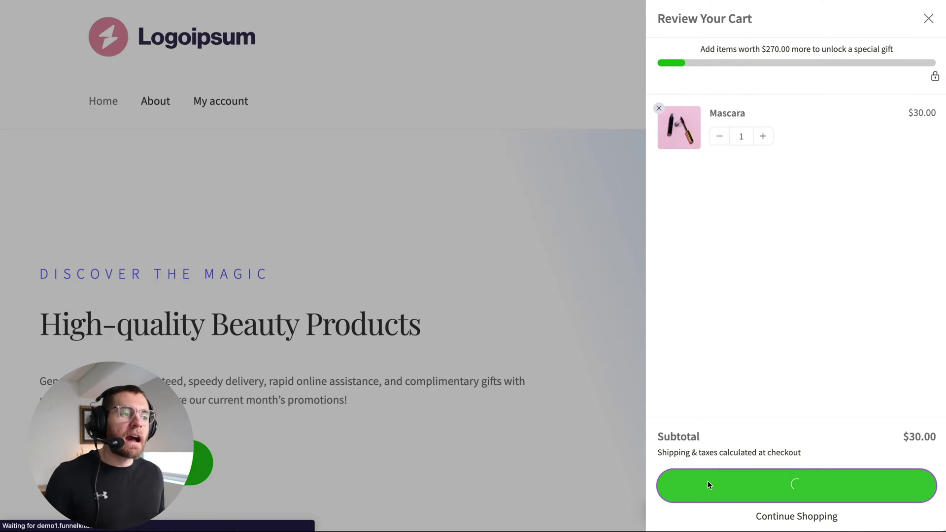
scroll(473, 266, down, 5)
scroll(473, 266, down, 4)
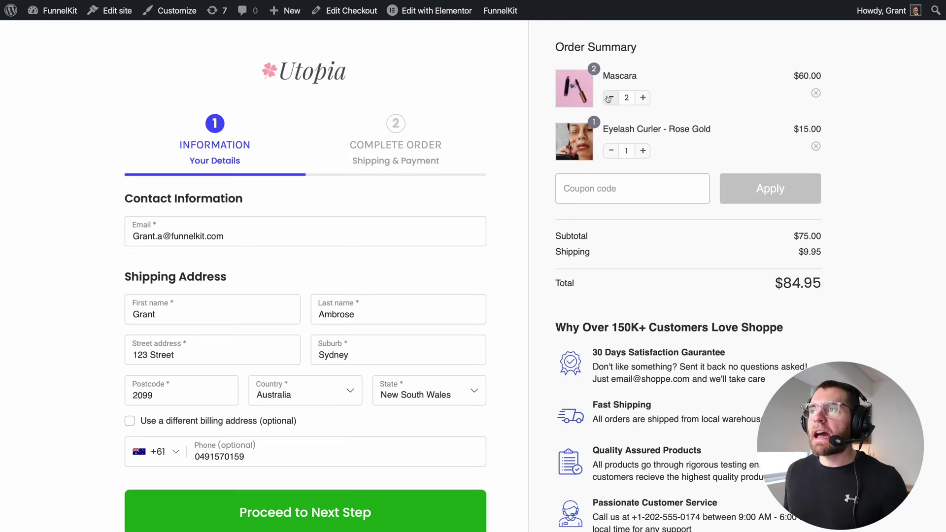
Lower Mascara's quantity by one and delete the Eyelash Curler from the order summary.
click(610, 98)
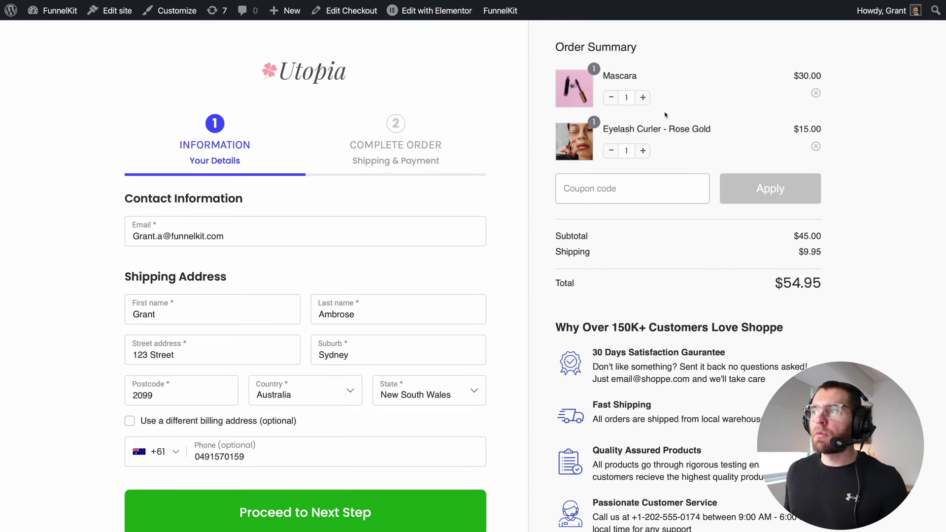
click(816, 147)
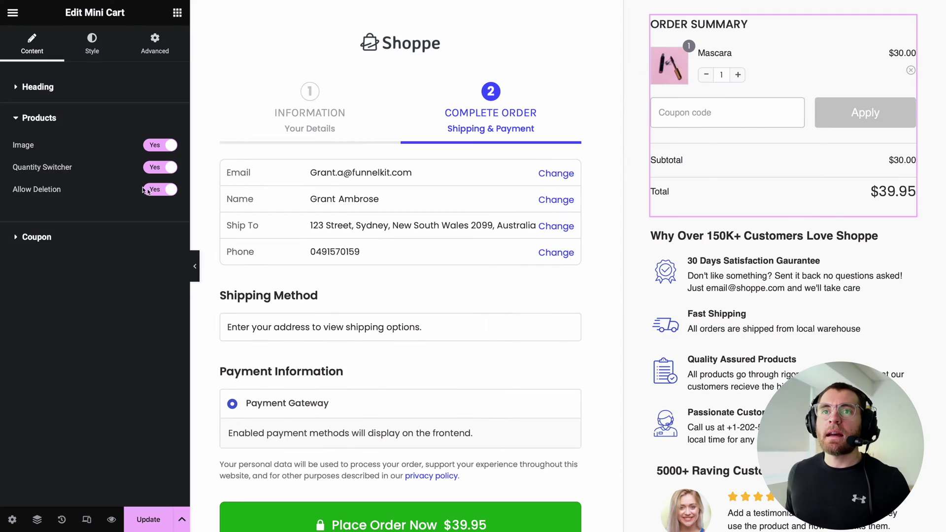
Expand the Mini Cart's Coupon settings and set the coupon field back to non-collapsible, always shown.
click(31, 118)
click(38, 148)
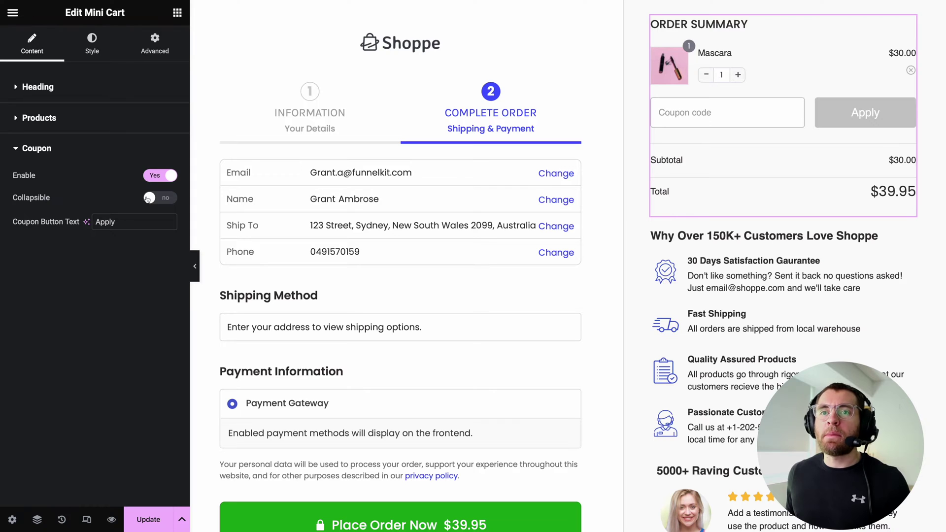
click(146, 199)
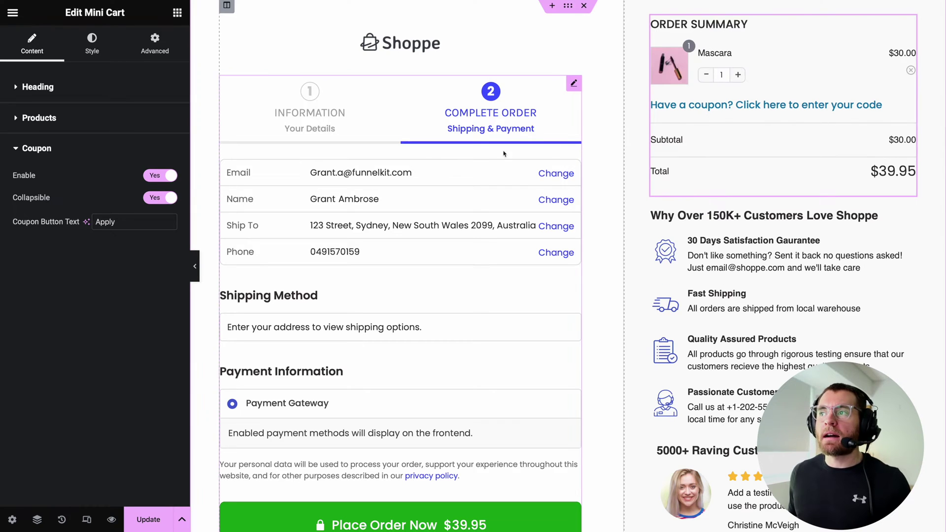
click(695, 110)
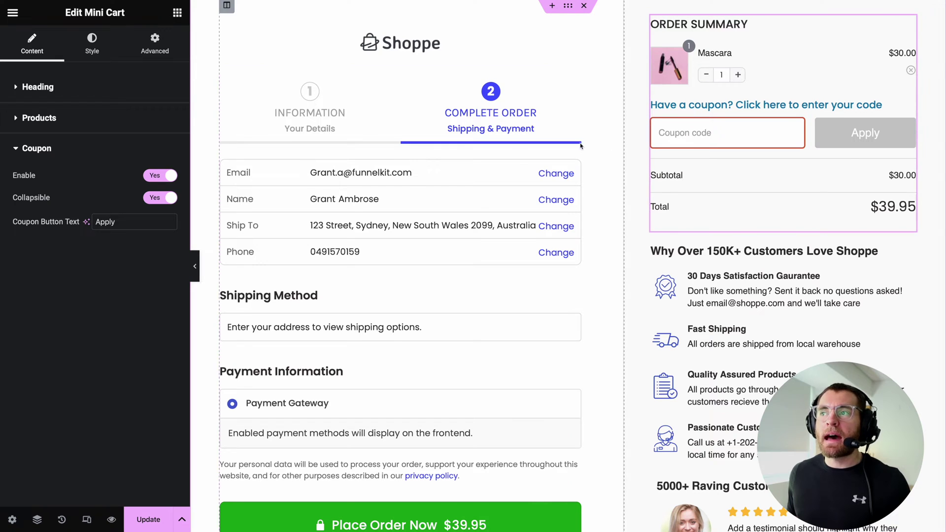
click(161, 198)
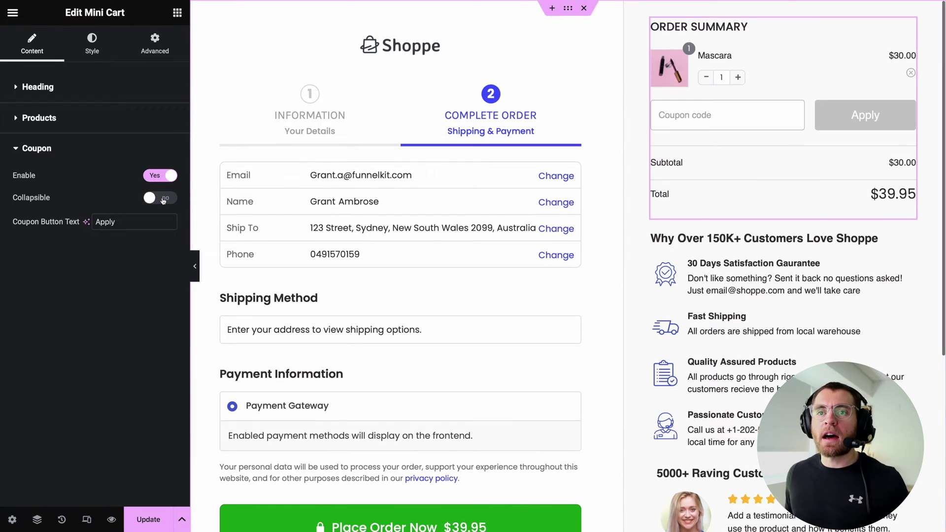
click(106, 43)
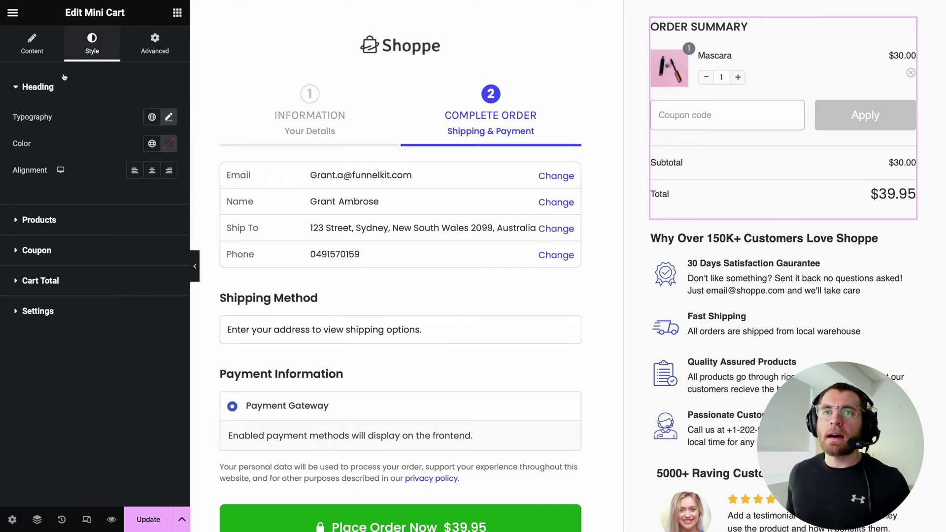
Set the coupon Focus Color to Purple - normal and enter test code 234 in the coupon field.
click(47, 219)
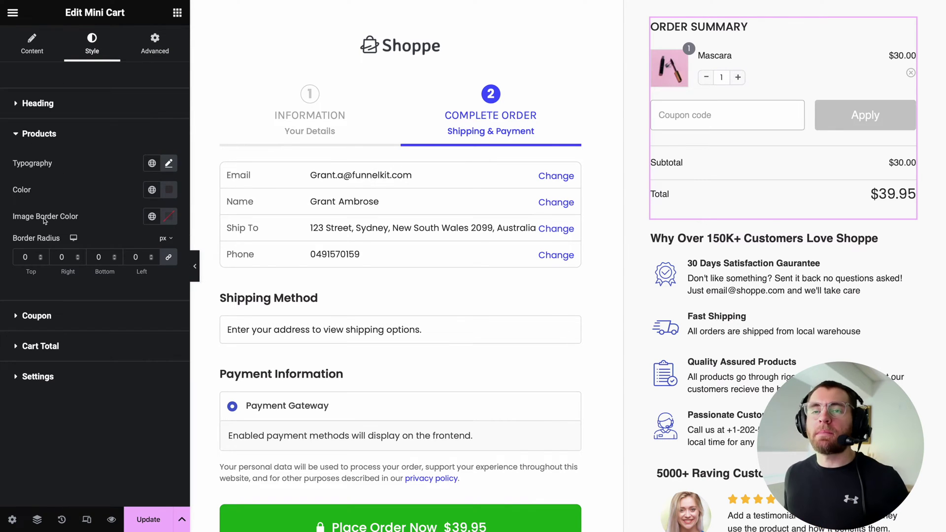
click(37, 316)
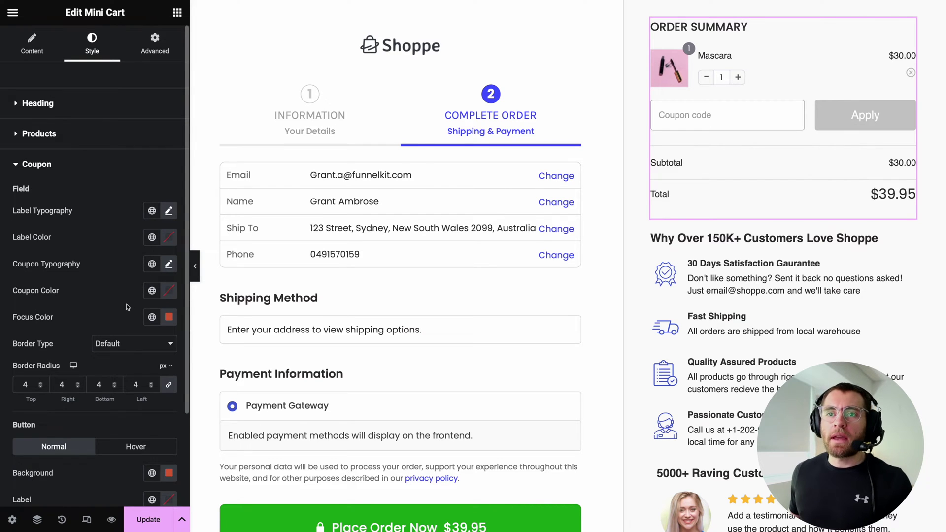
scroll(138, 296, down, 2)
click(152, 217)
scroll(58, 384, down, 2)
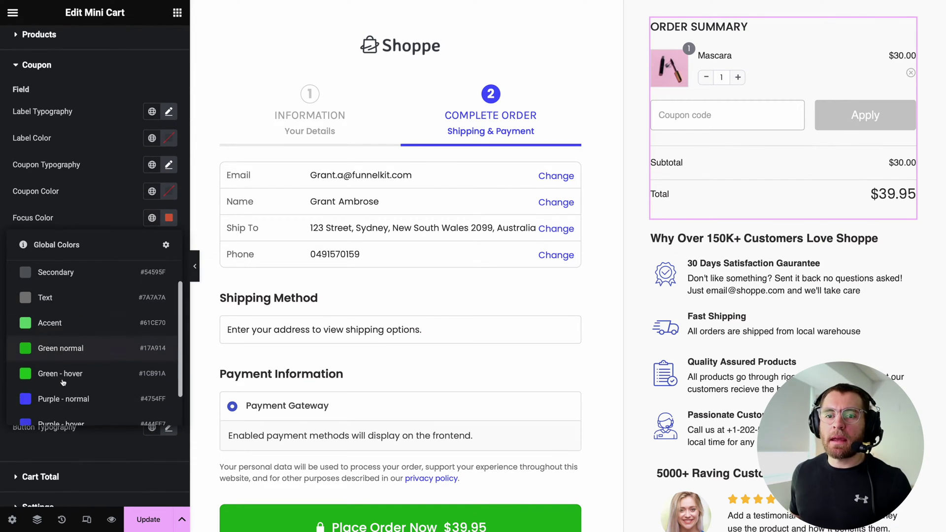
click(57, 390)
scroll(135, 224, down, 1)
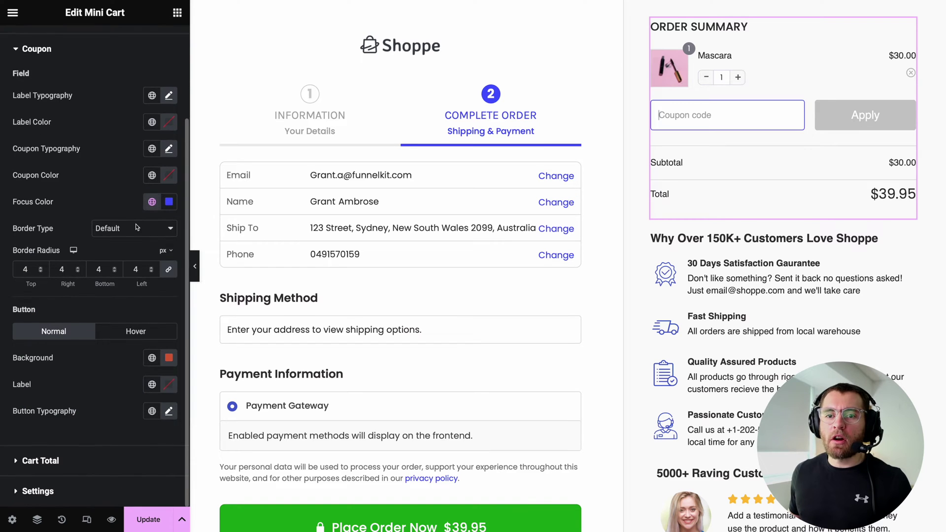
click(702, 117)
text(234)
Make the Apply button background Purple - normal with a Purple - hover hover background.
click(151, 368)
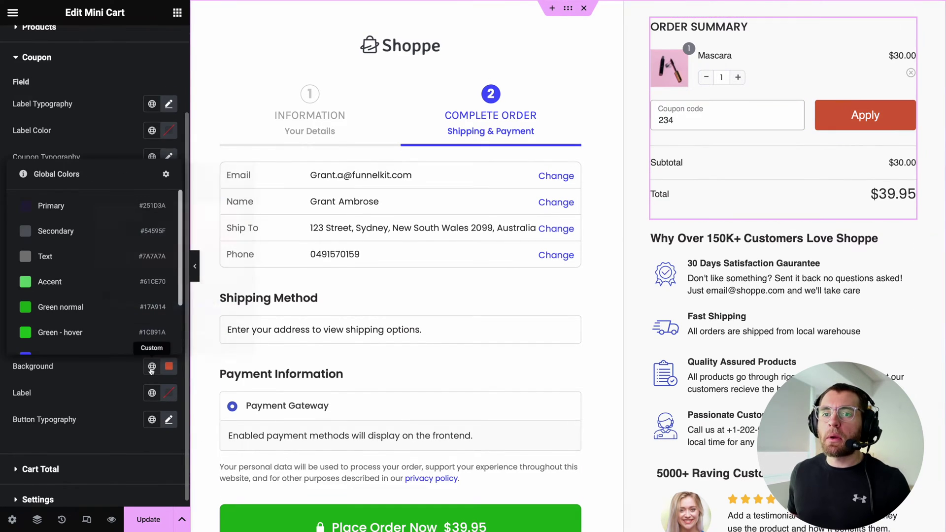
scroll(84, 330, down, 2)
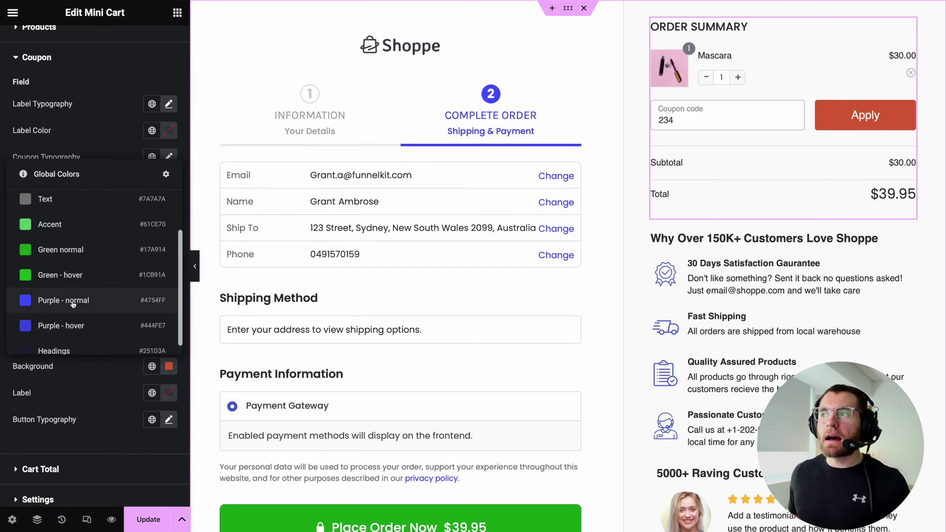
click(73, 302)
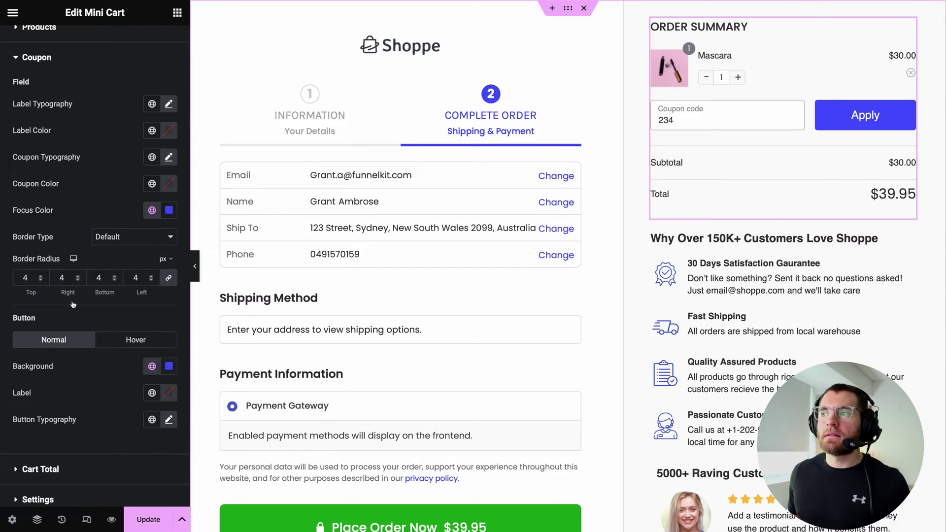
click(159, 348)
click(151, 366)
scroll(55, 314, down, 2)
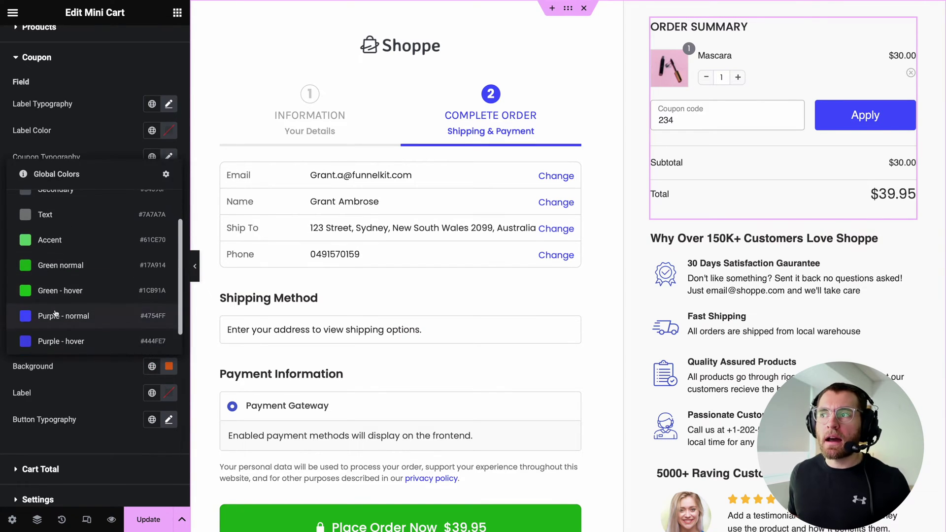
click(69, 341)
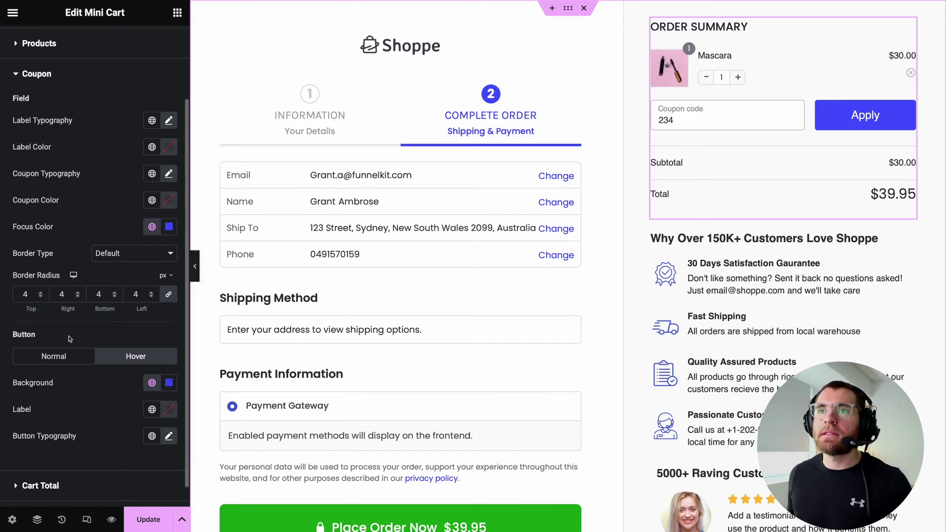
click(381, 47)
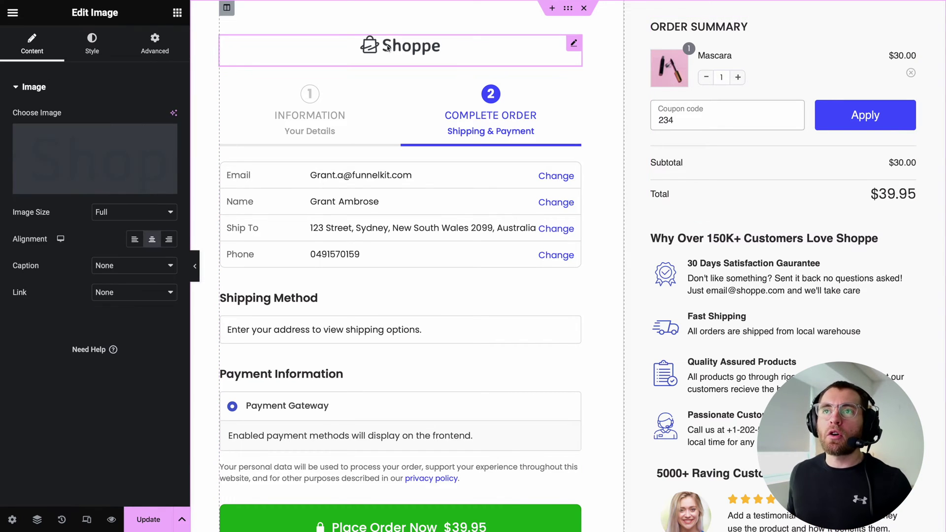
Replace the Shoppe logo with utopialogo1 from the Media Library.
click(98, 160)
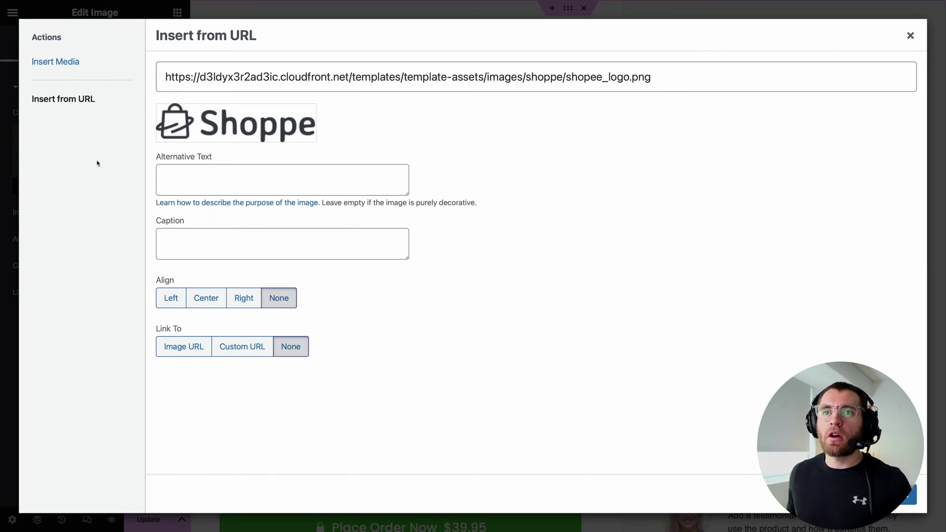
click(74, 74)
scroll(589, 207, down, 5)
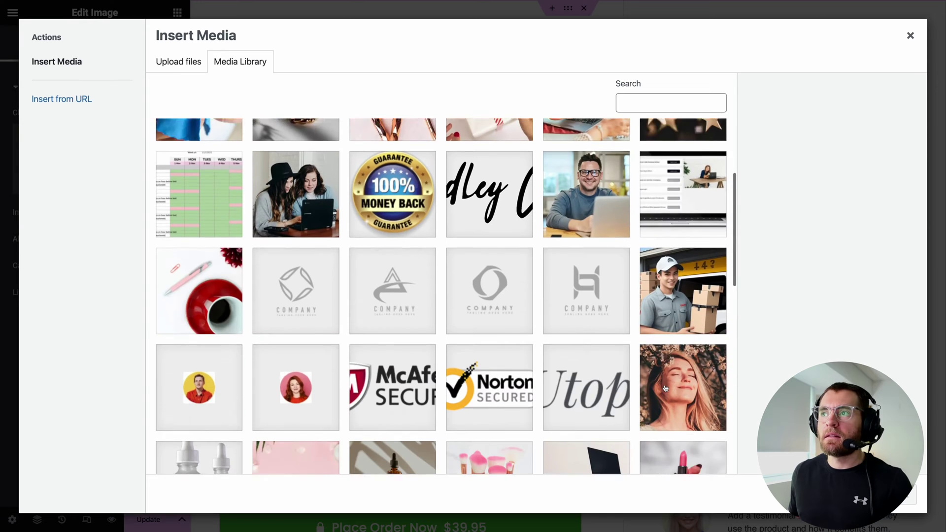
click(589, 207)
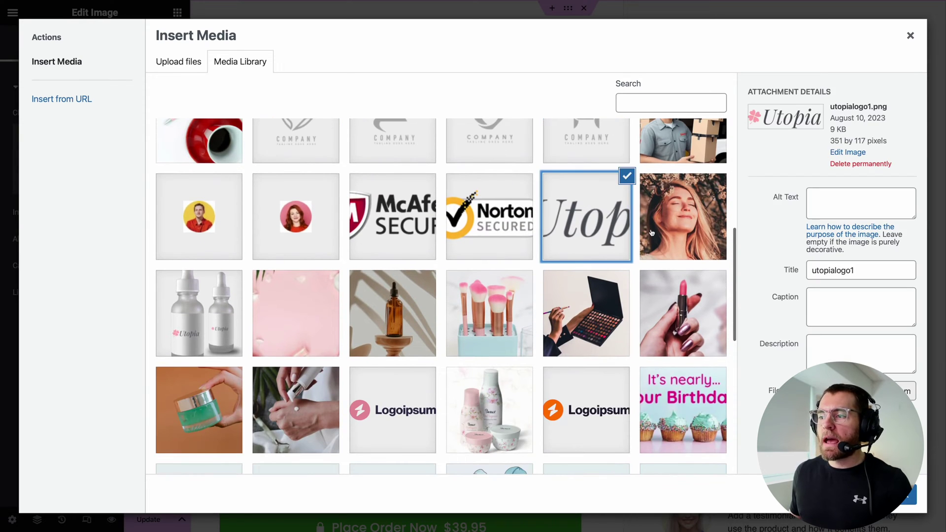
click(898, 495)
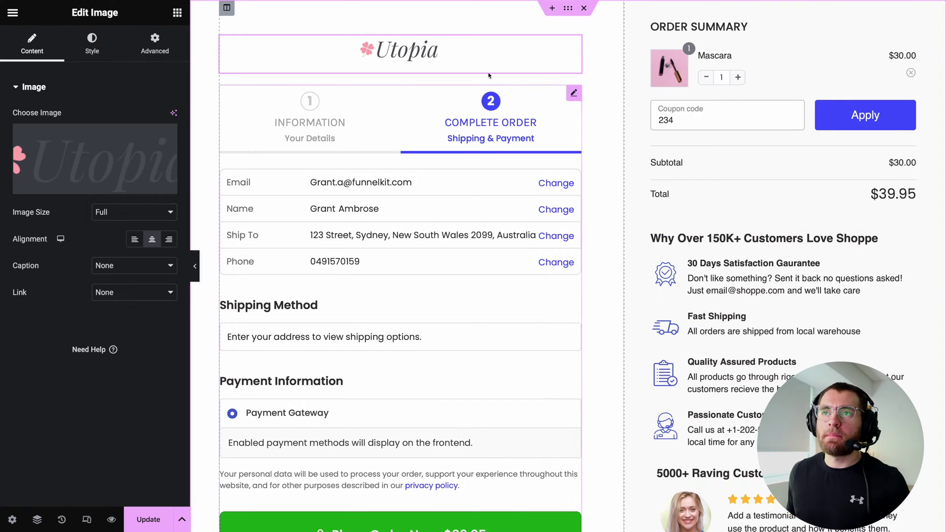
Increase the logo's Max Width from 127 to 137.
click(91, 49)
drag(27, 172, 31, 173)
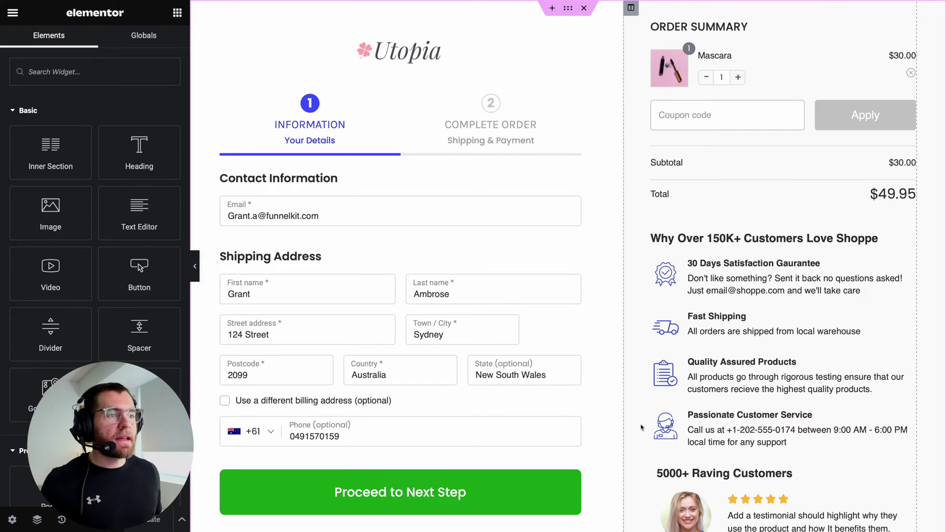
scroll(644, 429, down, 2)
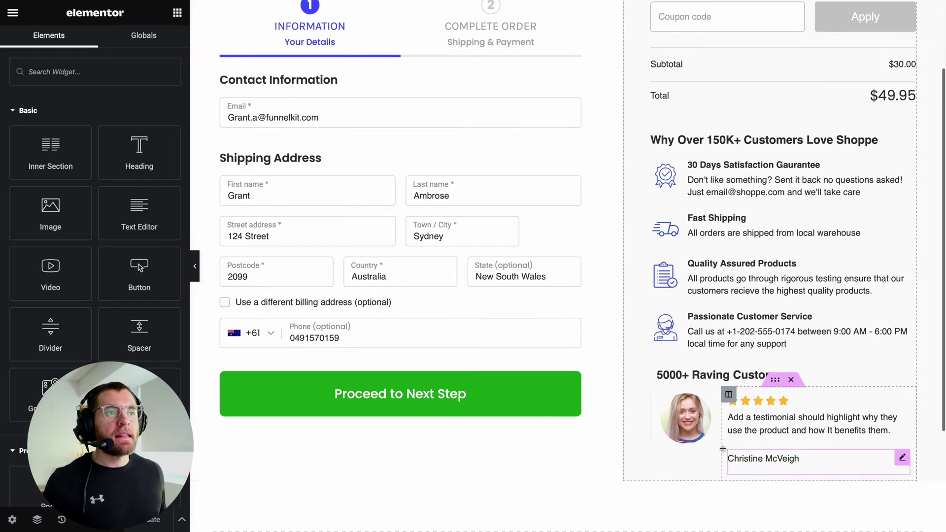
Paste the mascara quote as the testimonial text and replace the reviewer's name.
double_click(781, 426)
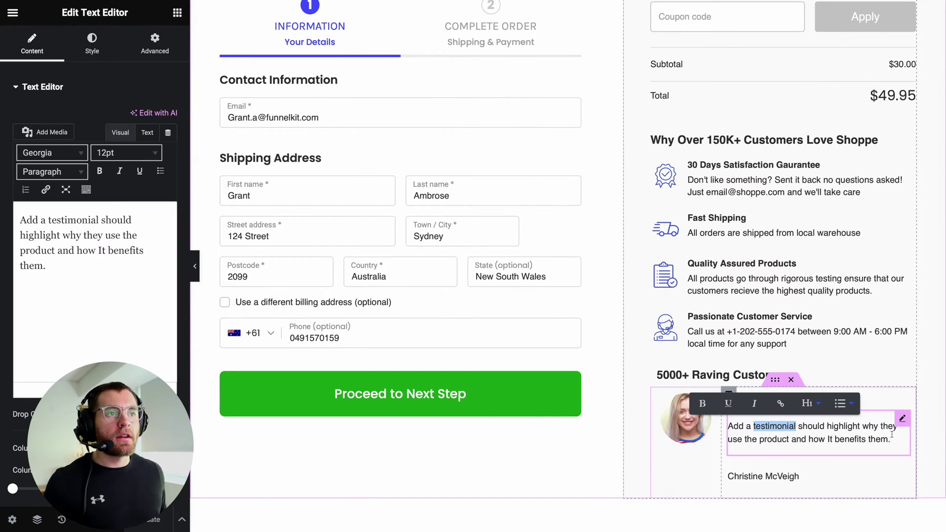
key(ctrl+a)
text(Wow, this mascara is like a magic wand for my lashes – it makes them so long and voluminous)
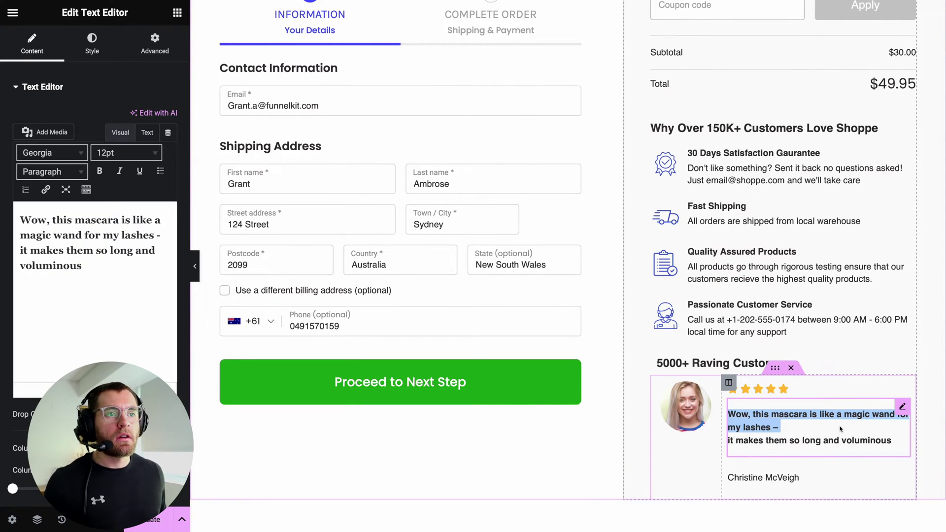
click(837, 473)
key(ctrl+a)
Swap the testimonial avatar for the woman's portrait photo from the Media Library.
click(685, 405)
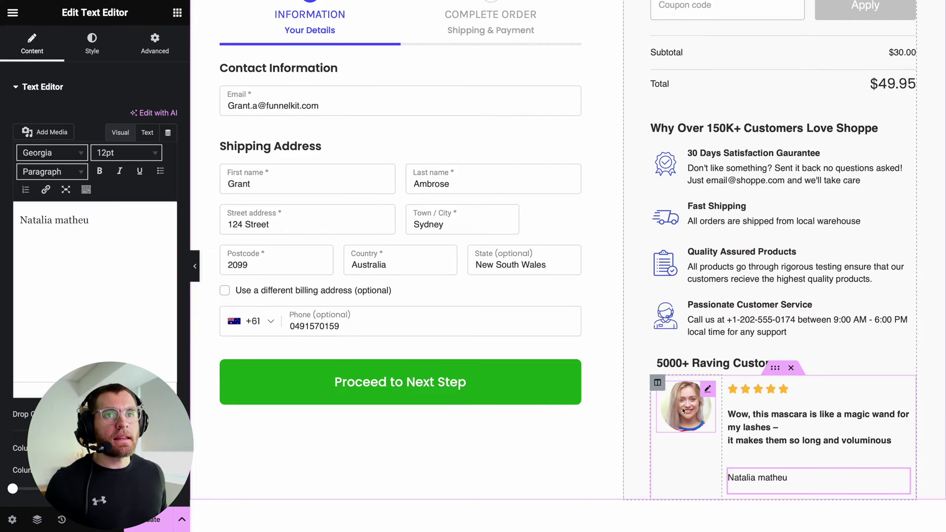
click(52, 179)
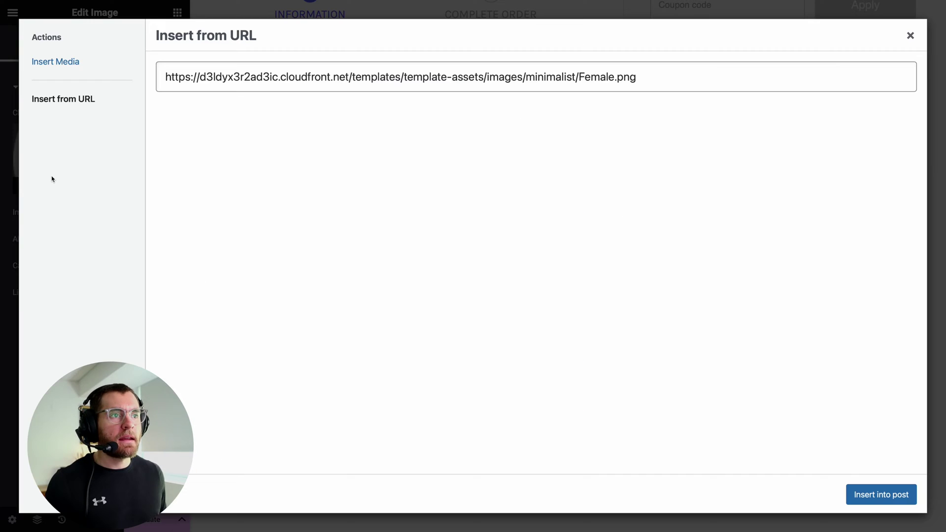
click(55, 61)
click(401, 245)
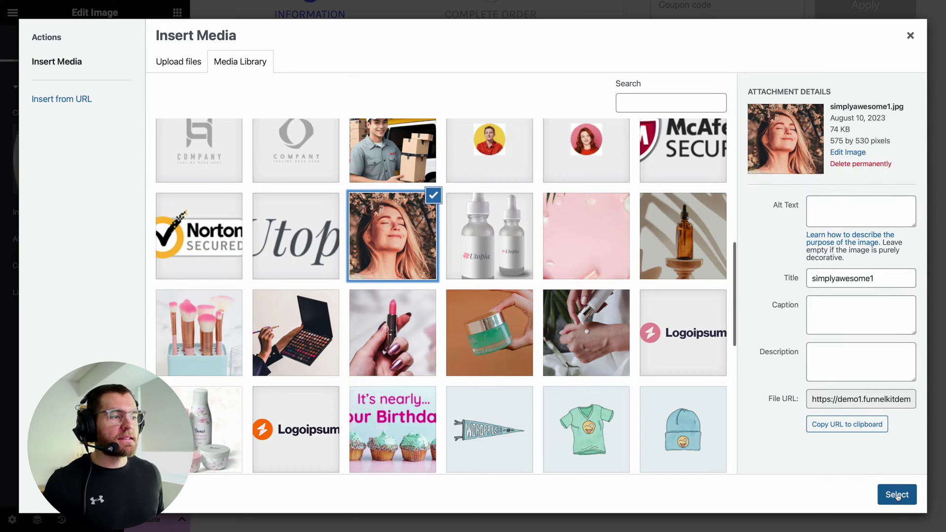
click(896, 495)
scroll(610, 412, up, 3)
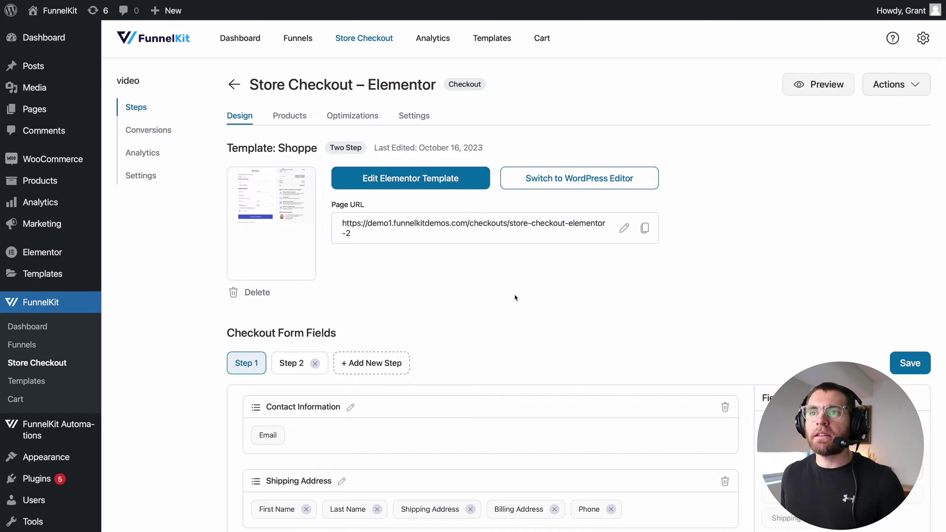
Add Step 3 to the checkout form, review each step's fields, and drag Phone beside Email.
scroll(493, 308, down, 4)
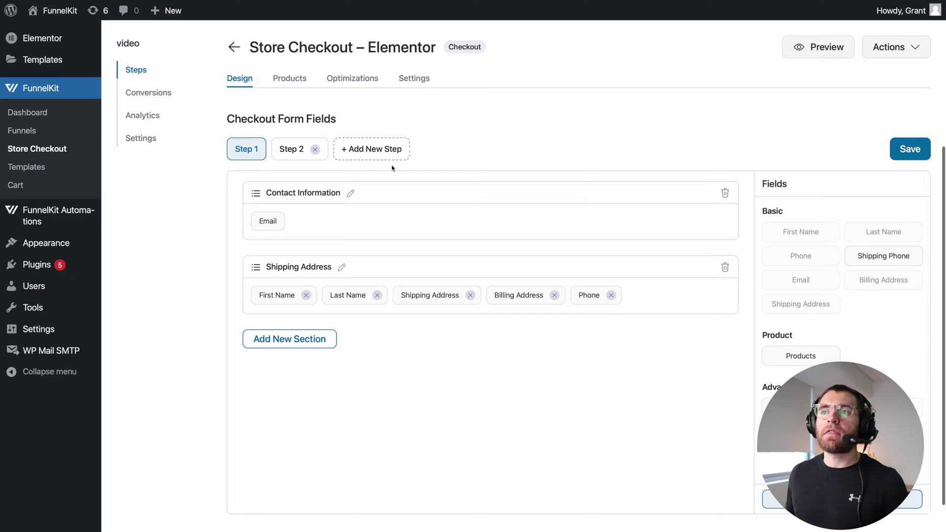
click(383, 156)
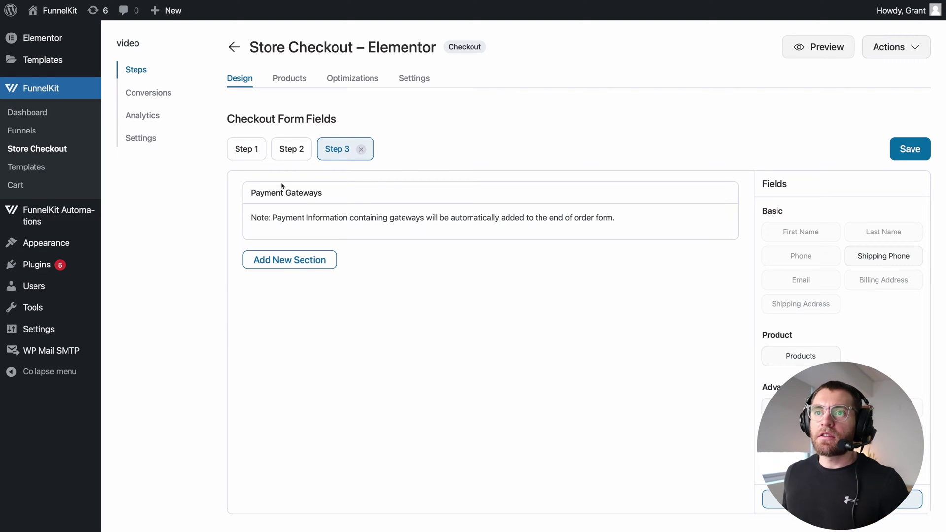
click(257, 153)
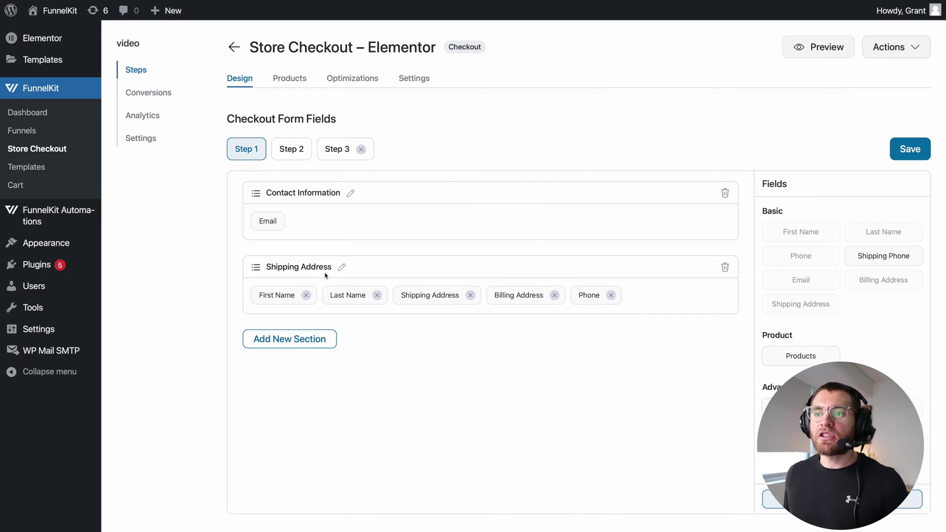
click(300, 149)
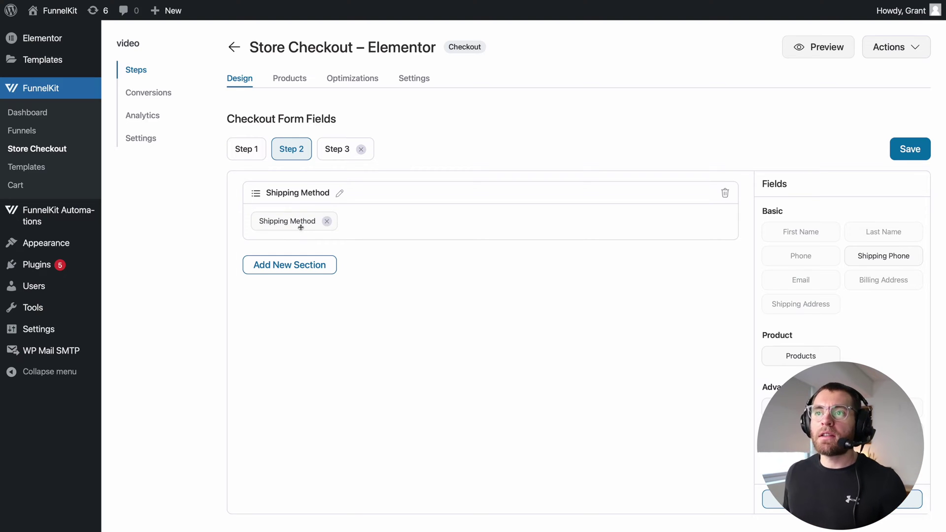
click(334, 153)
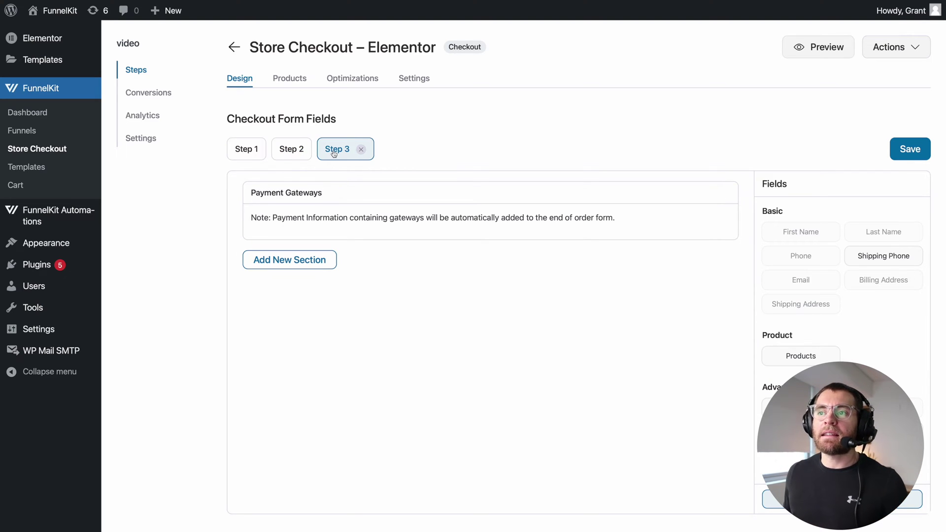
click(245, 153)
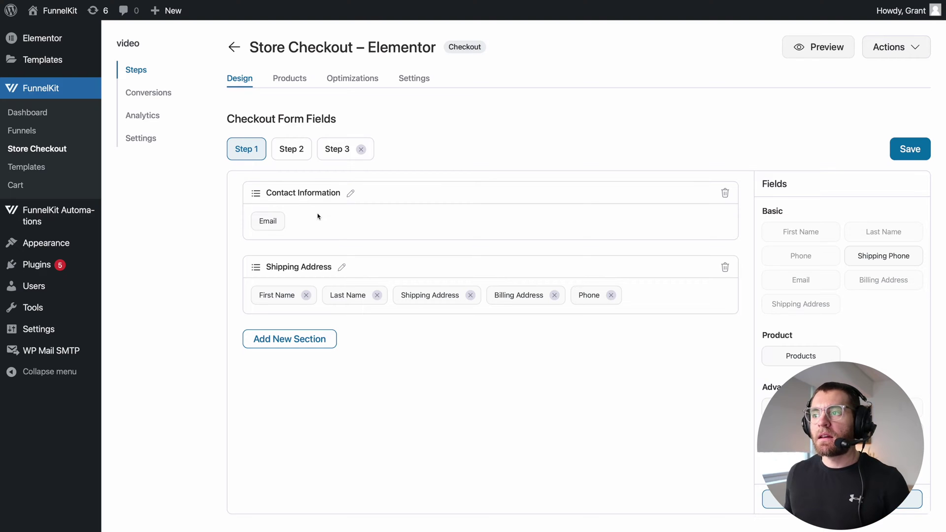
drag(589, 297, 338, 235)
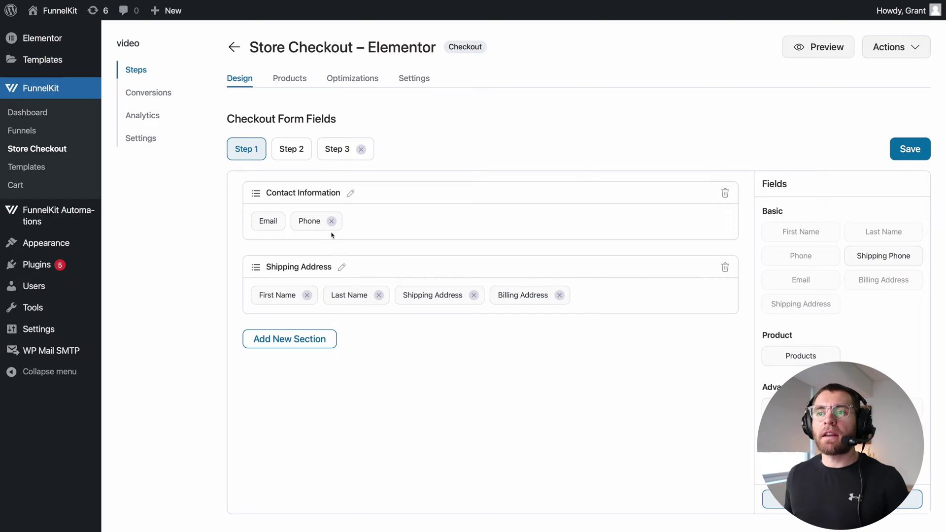
Review the Shipping Address Company and apartment field options, leaving them unchanged, and update.
scroll(316, 228, down, 1)
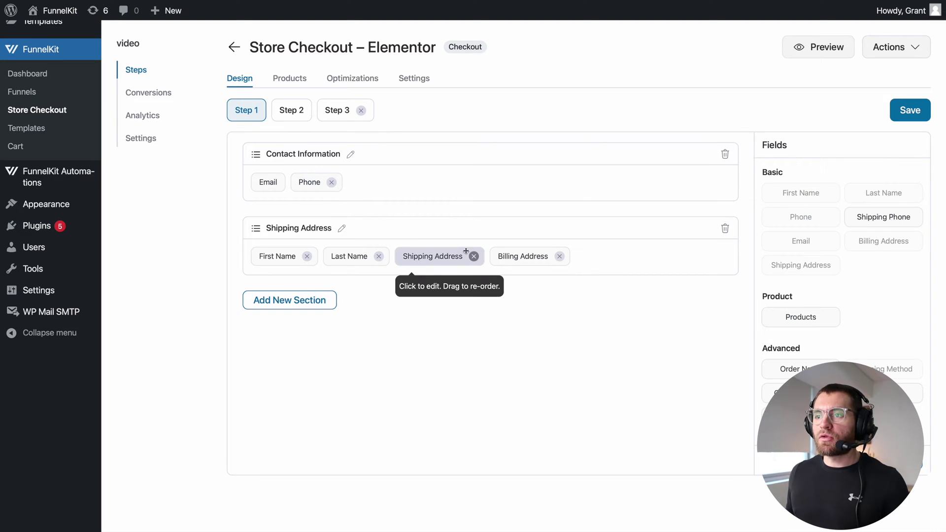
click(446, 262)
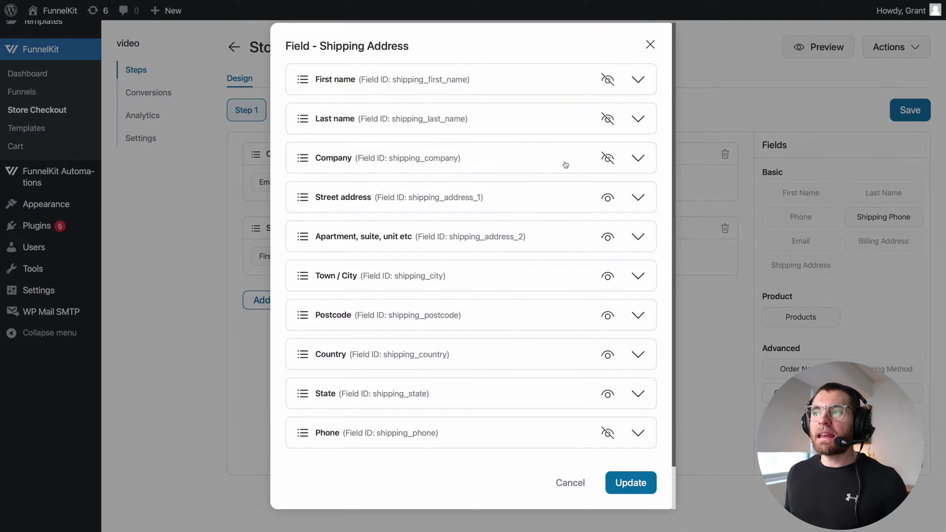
click(609, 162)
click(609, 161)
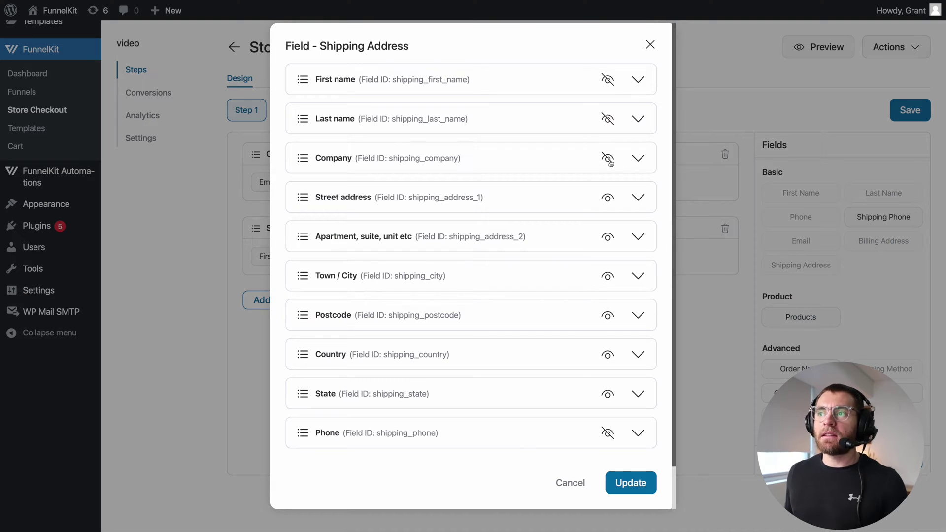
click(637, 161)
drag(345, 213, 298, 211)
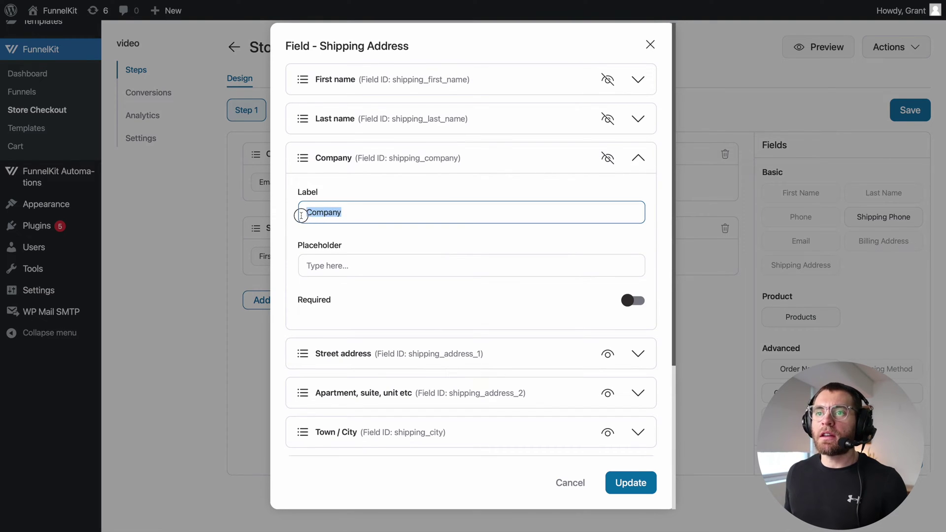
click(348, 265)
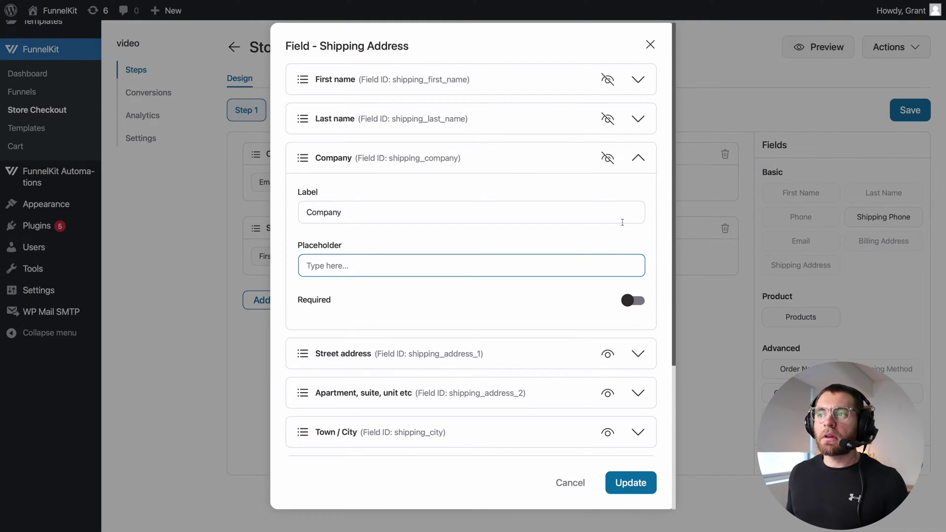
click(569, 159)
click(611, 239)
click(609, 238)
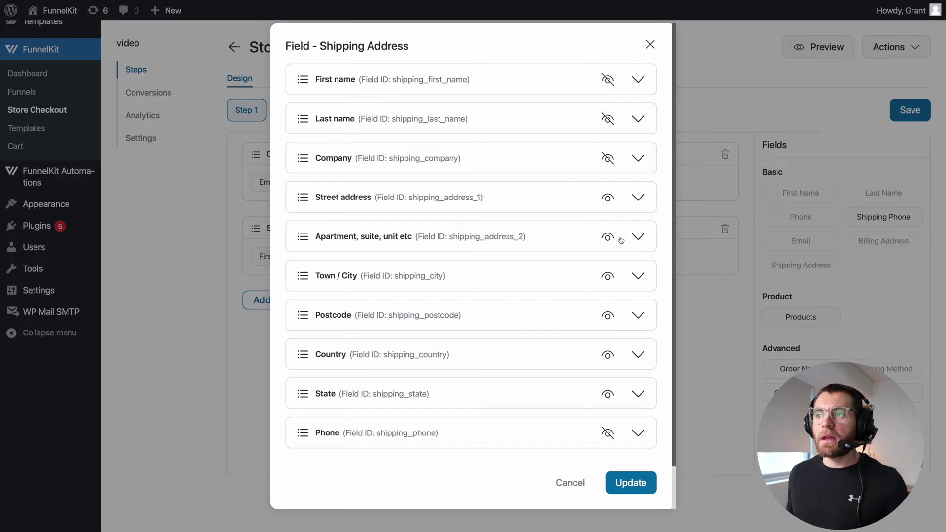
click(636, 482)
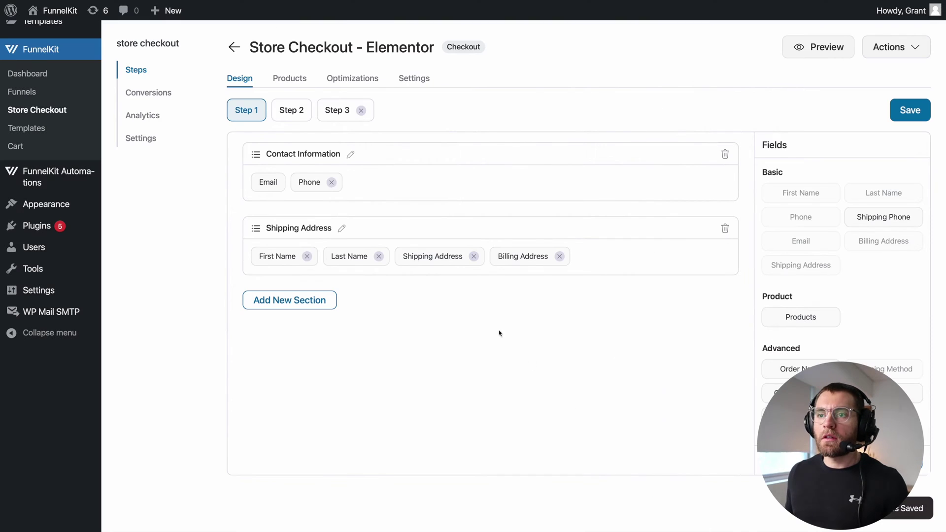
Make the Phone field required and save the checkout form fields.
click(309, 182)
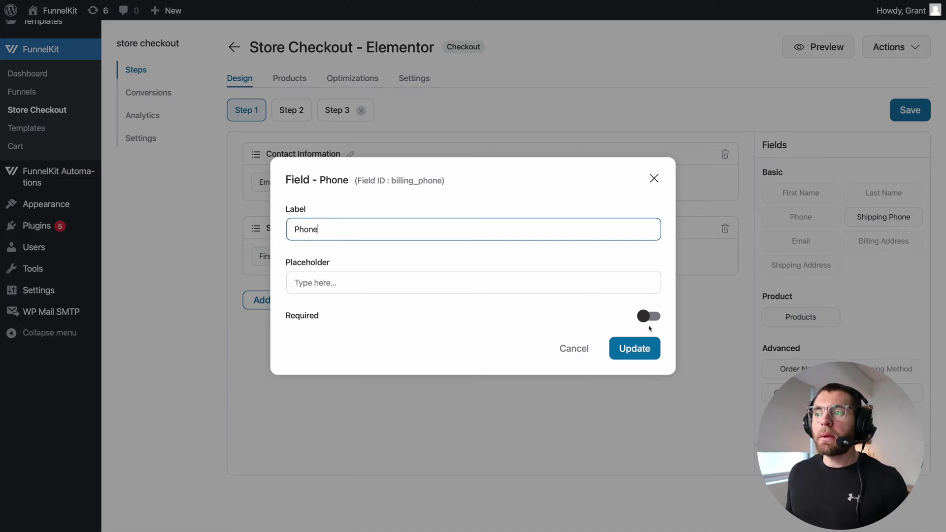
click(645, 318)
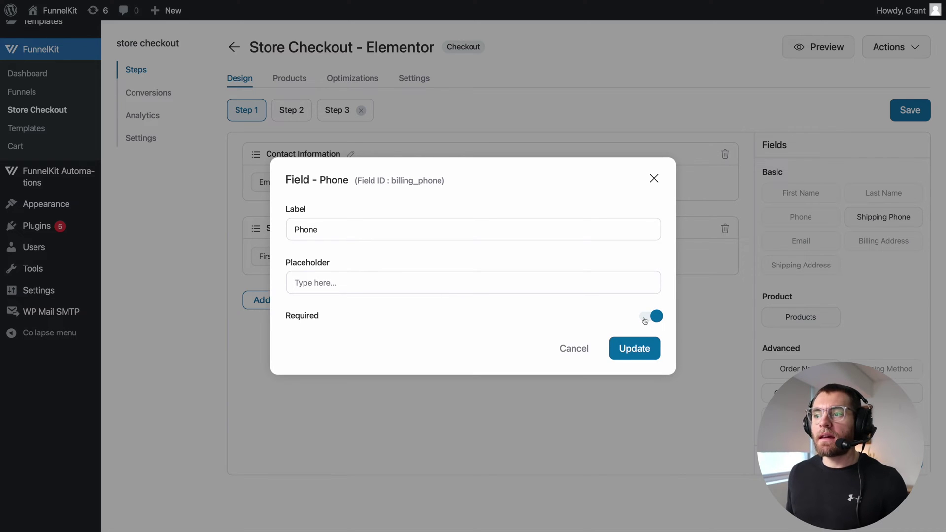
click(641, 354)
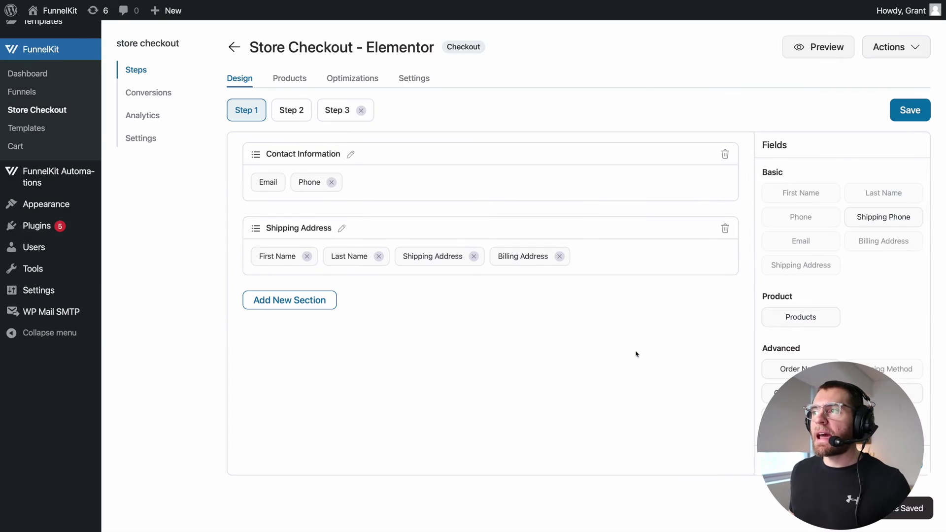
click(908, 117)
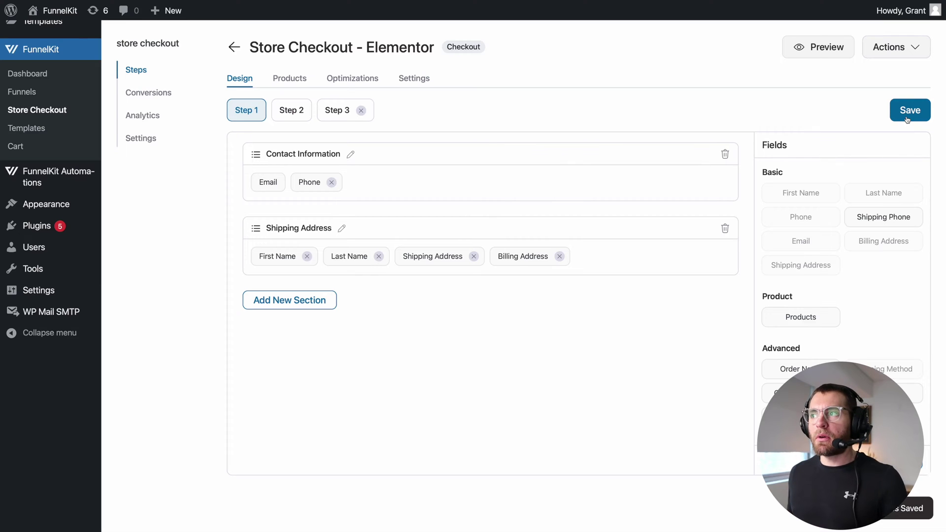
In the checkout form widget, set Step 2 Heading to SHIPPING and Sub Heading to Shipping Method, then update.
scroll(397, 149, up, 5)
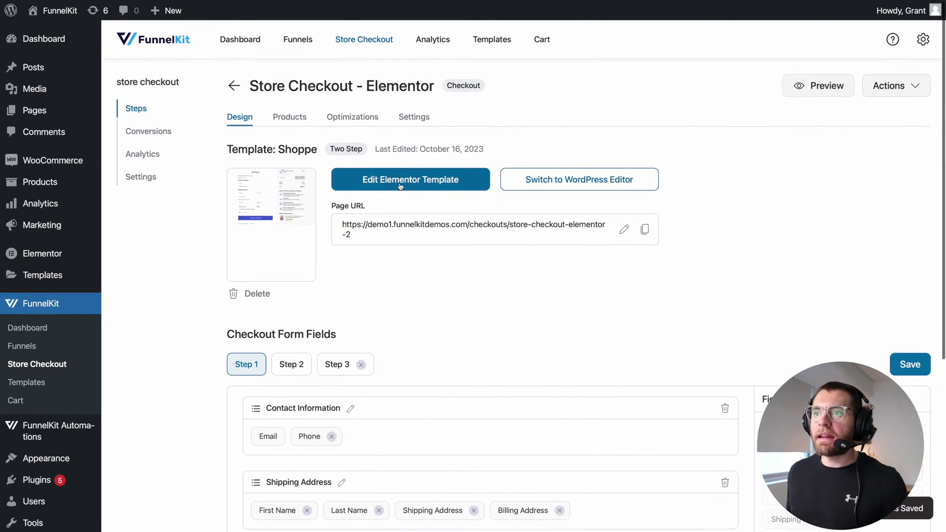
click(400, 185)
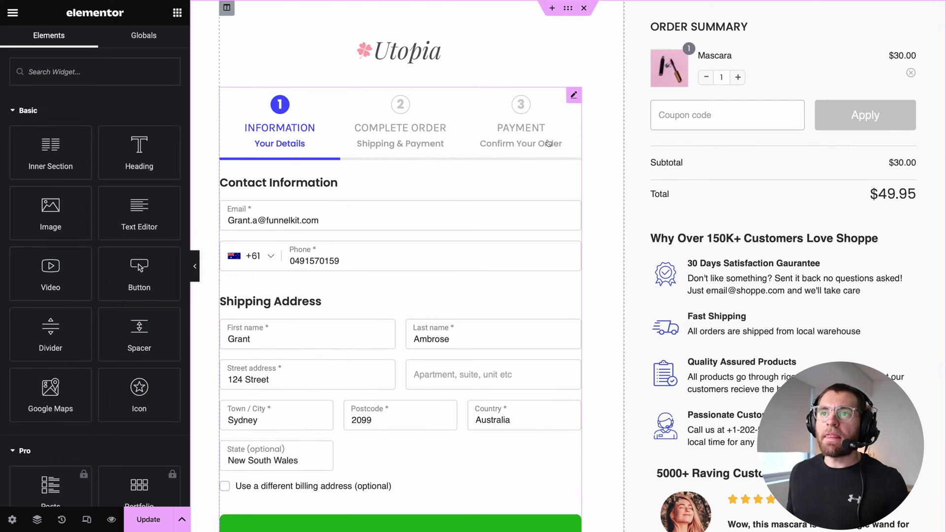
click(449, 163)
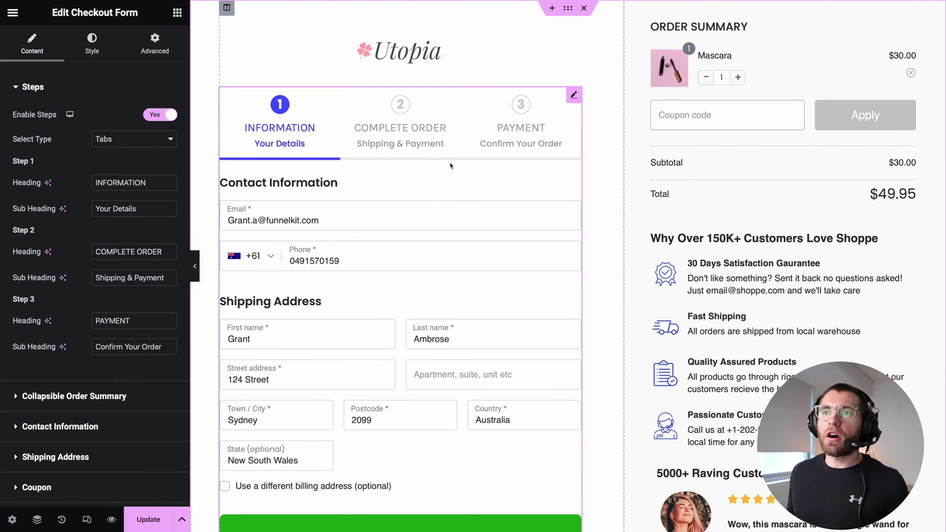
drag(151, 183, 71, 183)
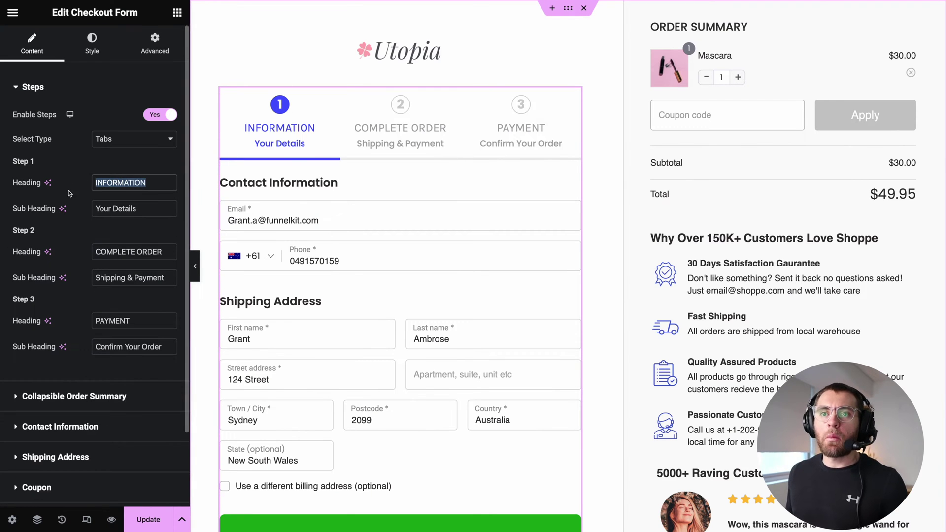
drag(163, 253, 58, 252)
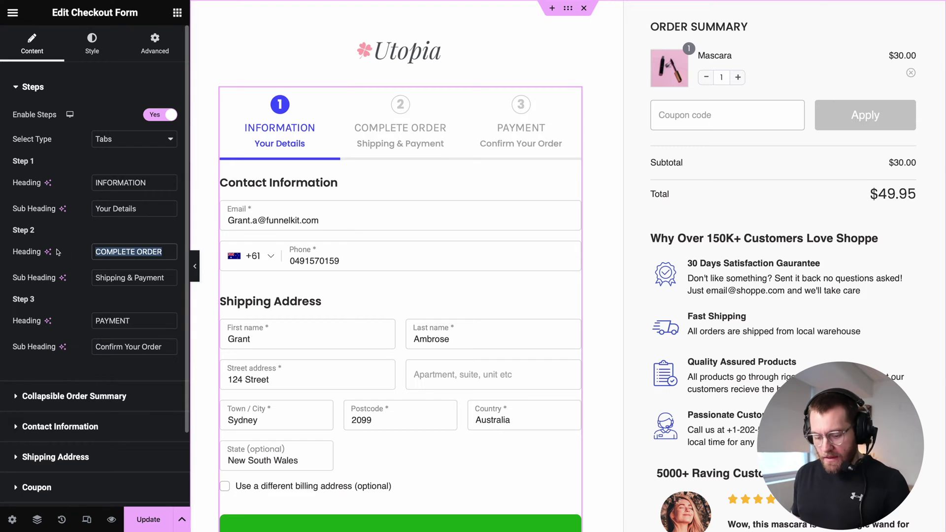
text(SHIPPING)
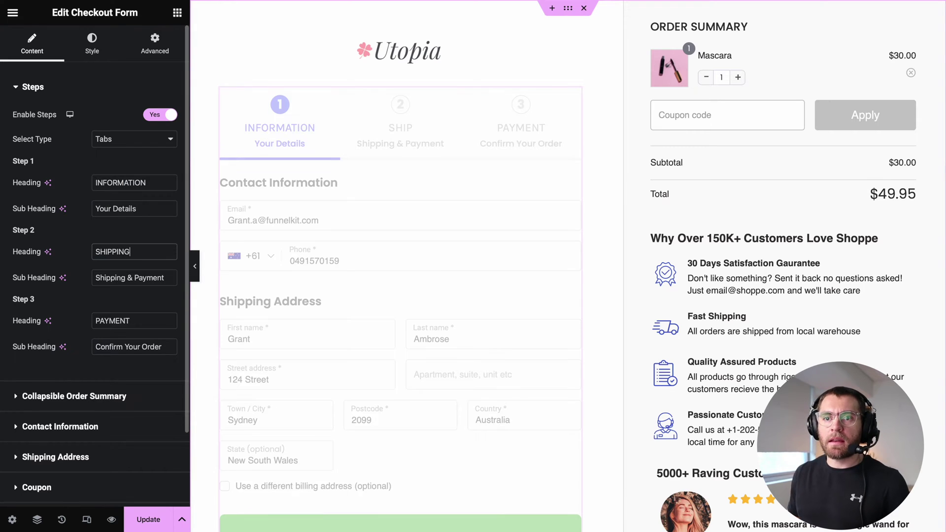
drag(94, 278, 164, 284)
text(Shipping Method)
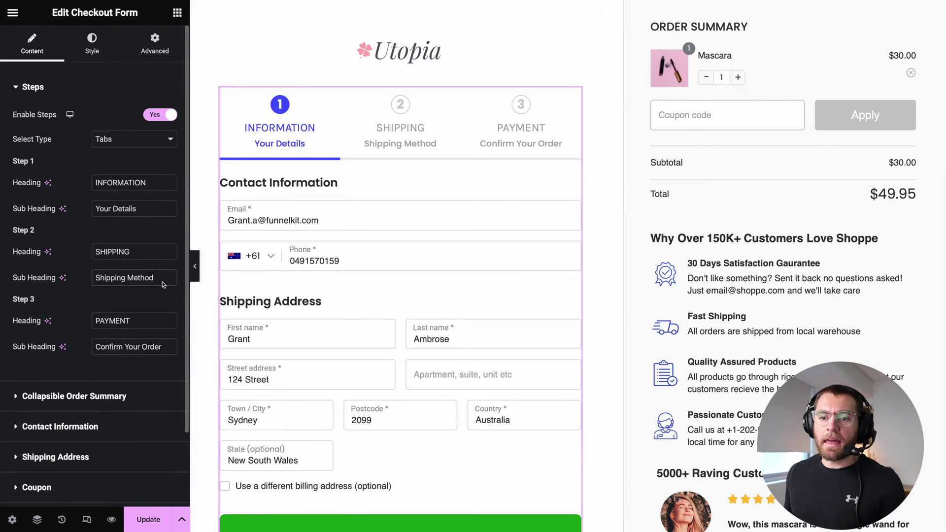
click(150, 519)
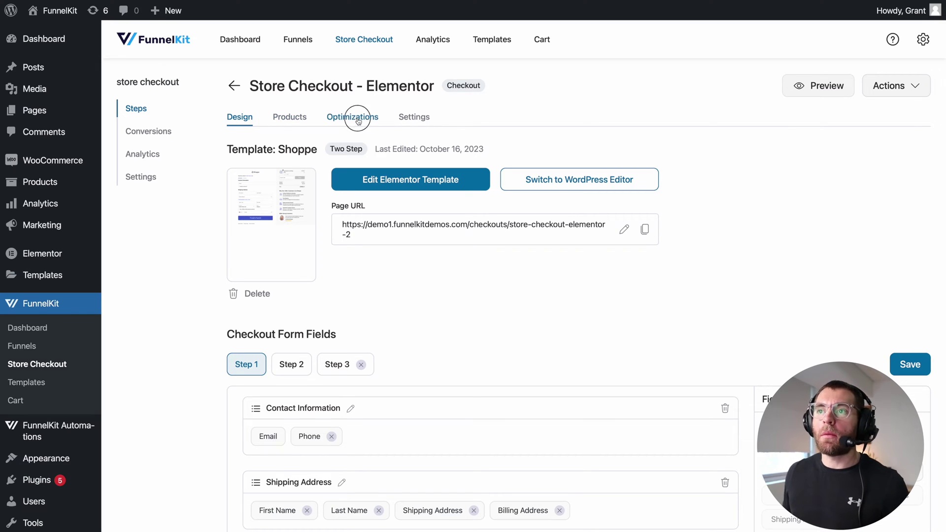
Bring up the Optimizations settings of the Store Checkout page.
click(340, 118)
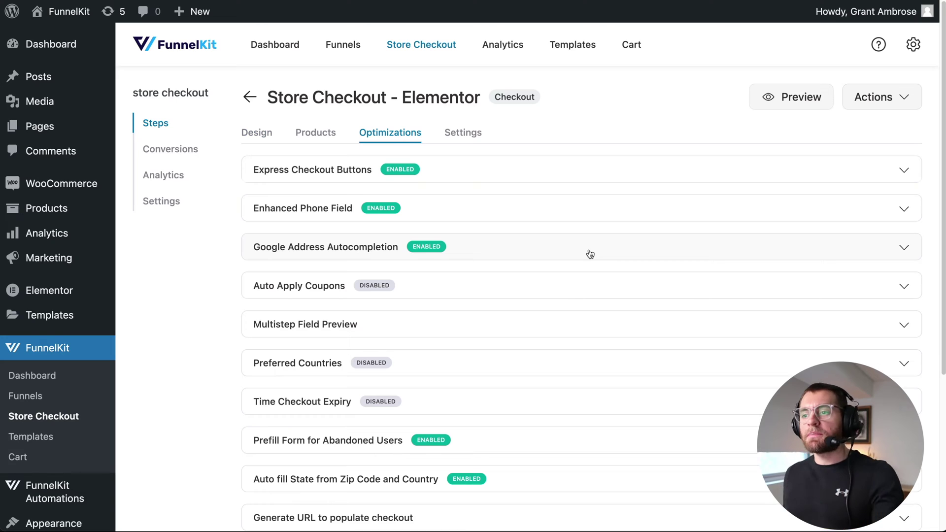